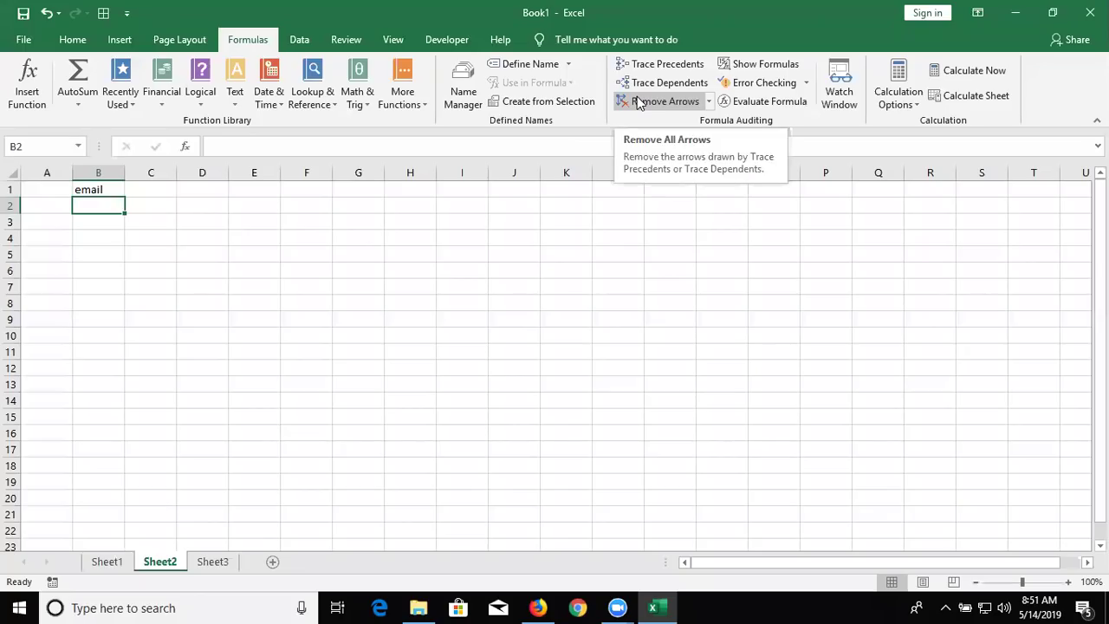
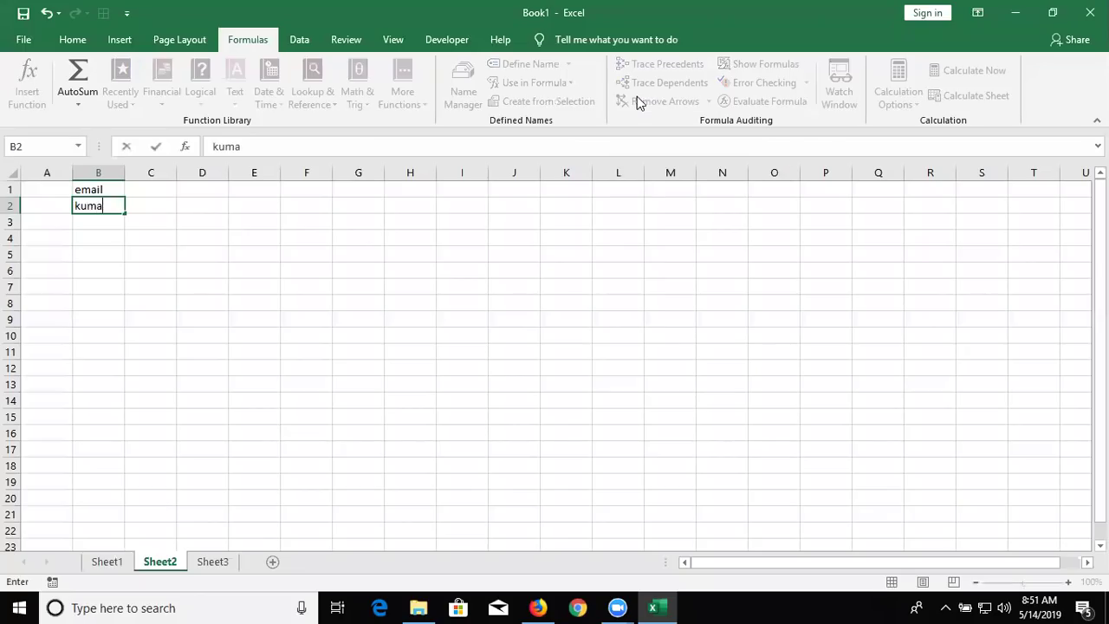
Step: Enter the sample e-mail address in B2 and autofit column B to its width
{"action": "key", "text": "Return"}
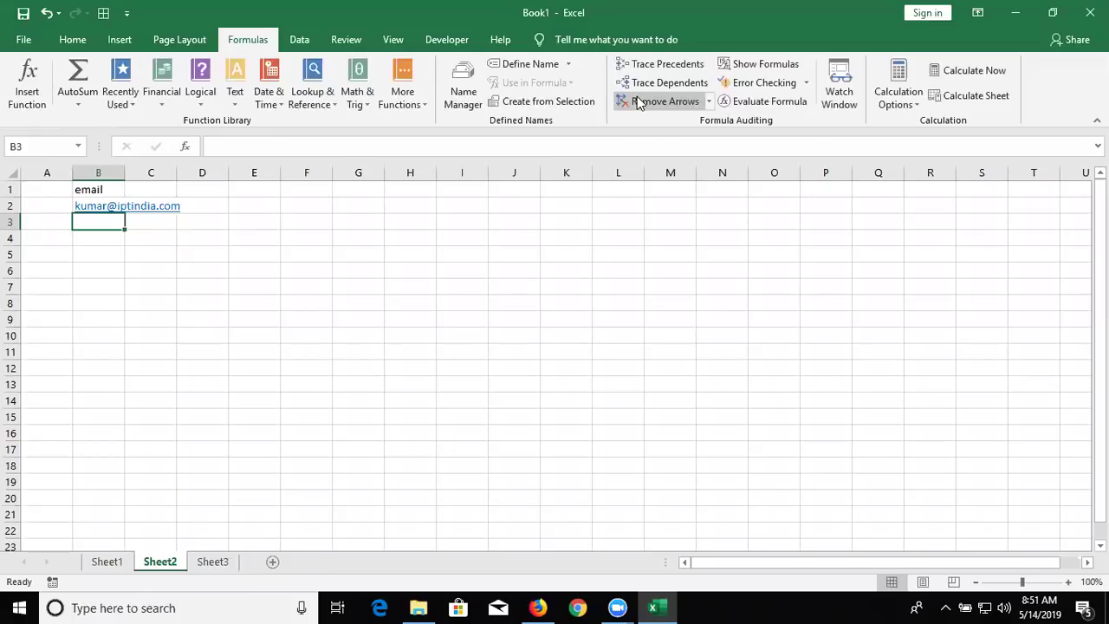
{"action": "type", "text": "="}
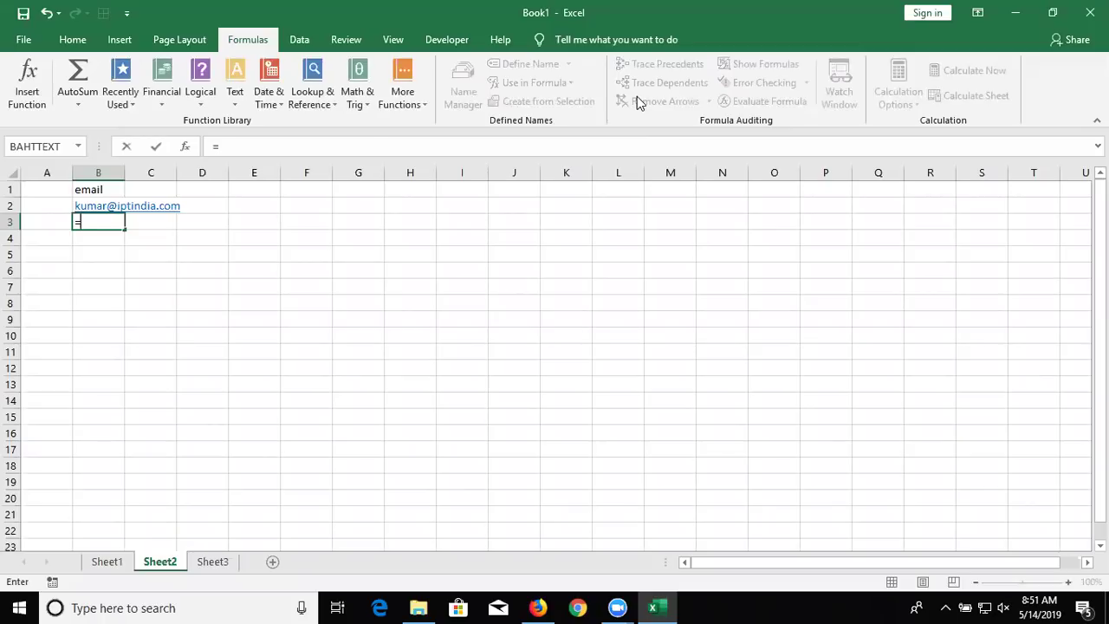
{"action": "key", "text": "Escape"}
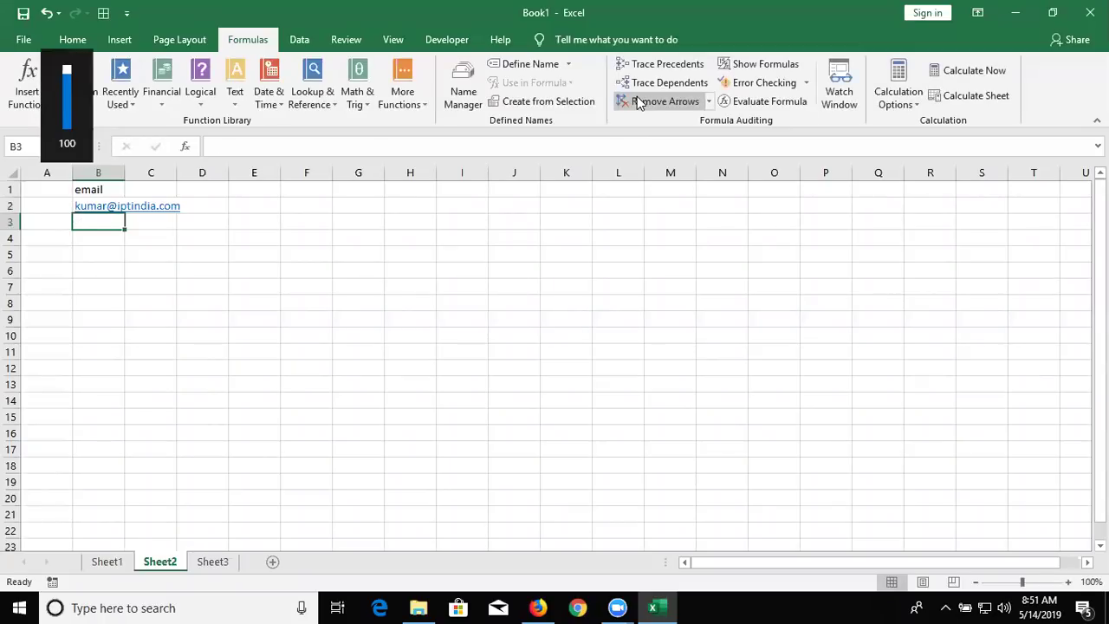
{"action": "left_click", "coordinate": [372, 220]}
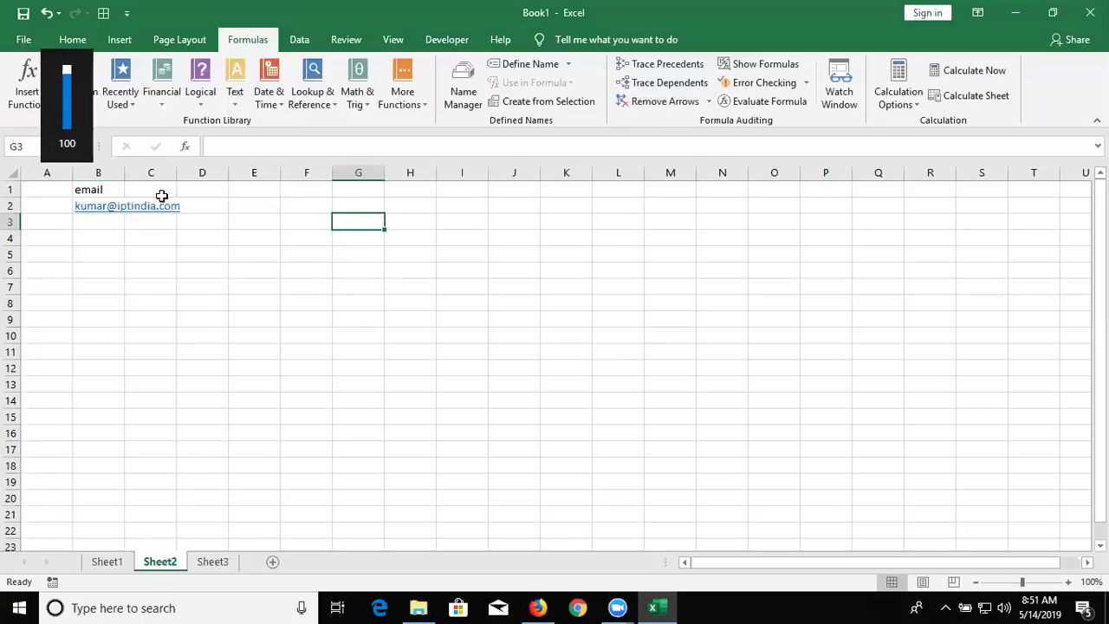
{"action": "double_click", "coordinate": [124, 173]}
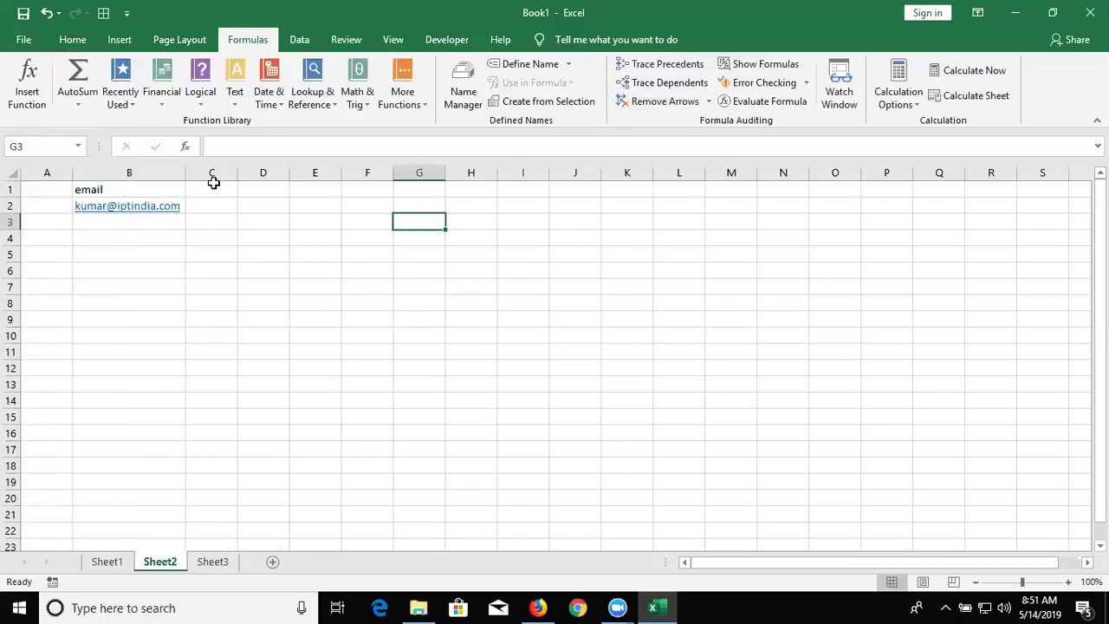
Step: Add the headings 'id' in C1 and 'email' in D1
{"action": "left_click", "coordinate": [213, 183]}
{"action": "type", "text": "id"}
{"action": "key", "text": "Tab"}
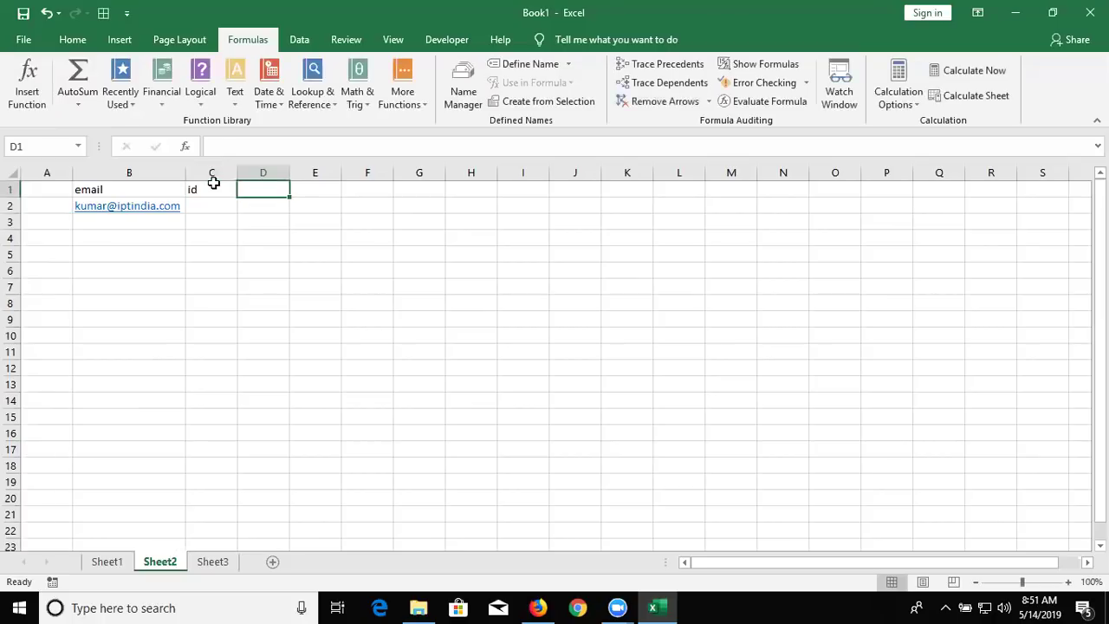
{"action": "type", "text": "email"}
{"action": "key", "text": "Return"}
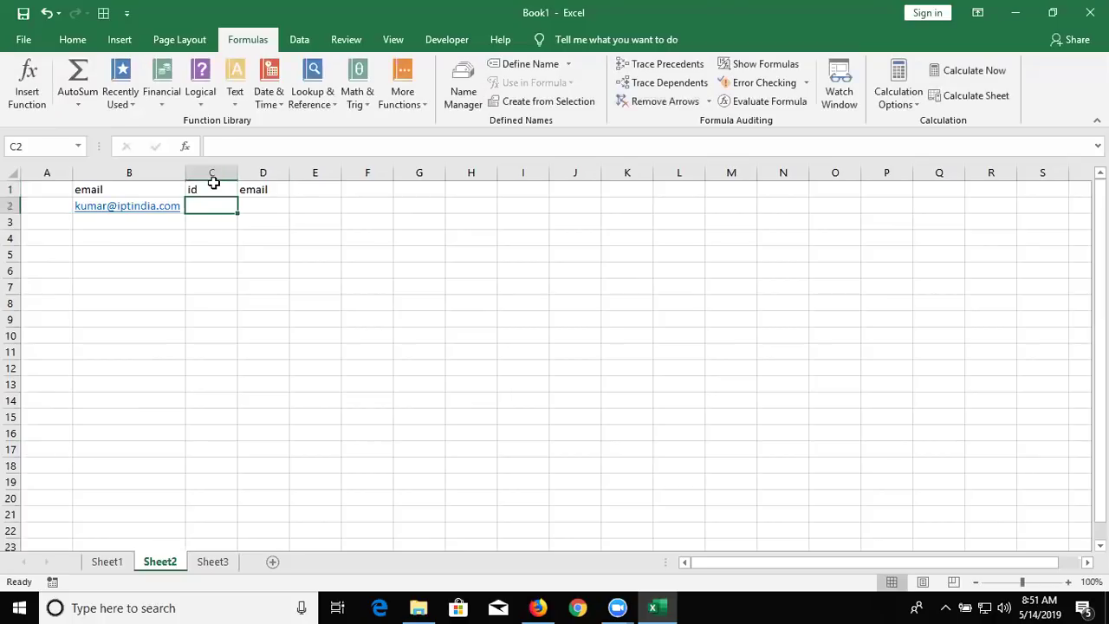
Step: Enter =LEFT(B2,5) in C2 to take the address's first five characters as the id
{"action": "type", "text": "=kuma"}
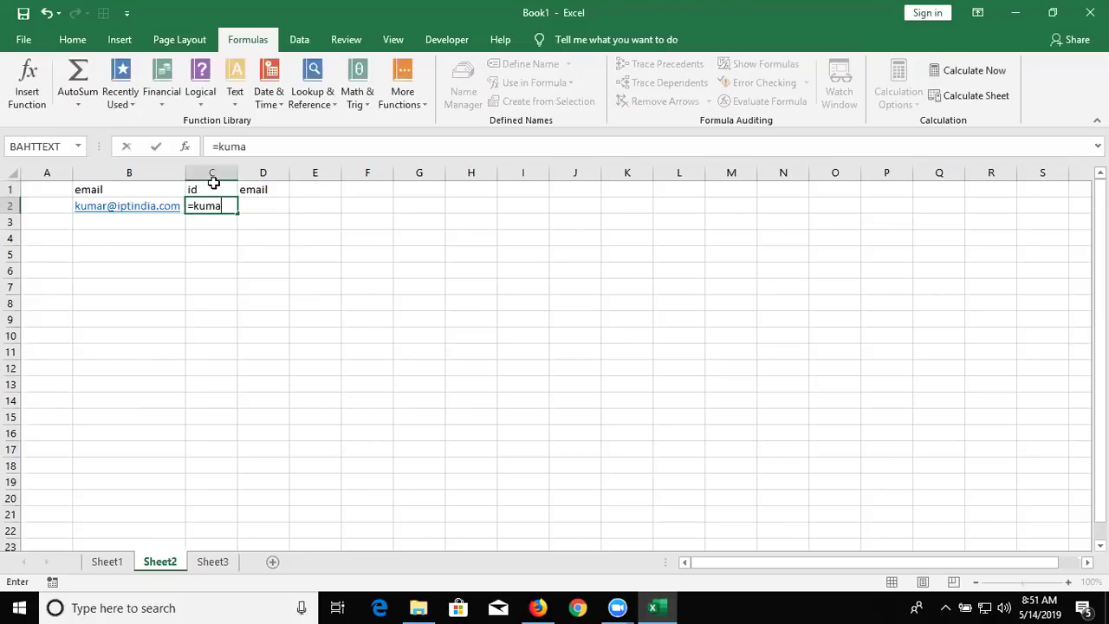
{"action": "key", "text": "BackSpace"}
{"action": "key", "text": "BackSpace"}
{"action": "key", "text": "BackSpace"}
{"action": "type", "text": "le"}
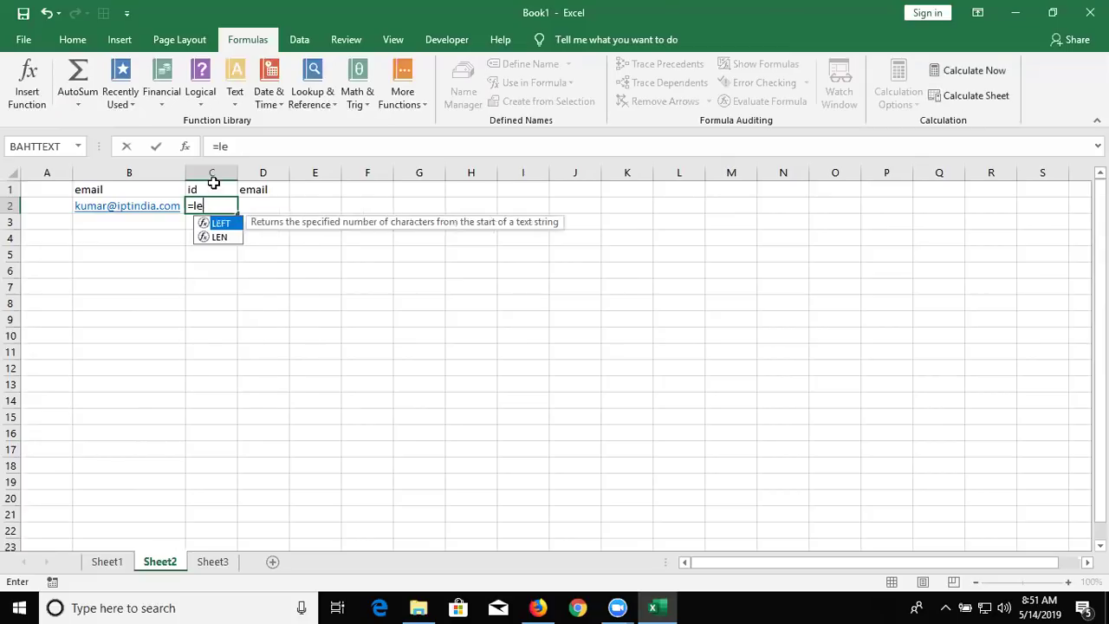
{"action": "key", "text": "Tab"}
{"action": "key", "text": "Left"}
{"action": "type", "text": ",5"}
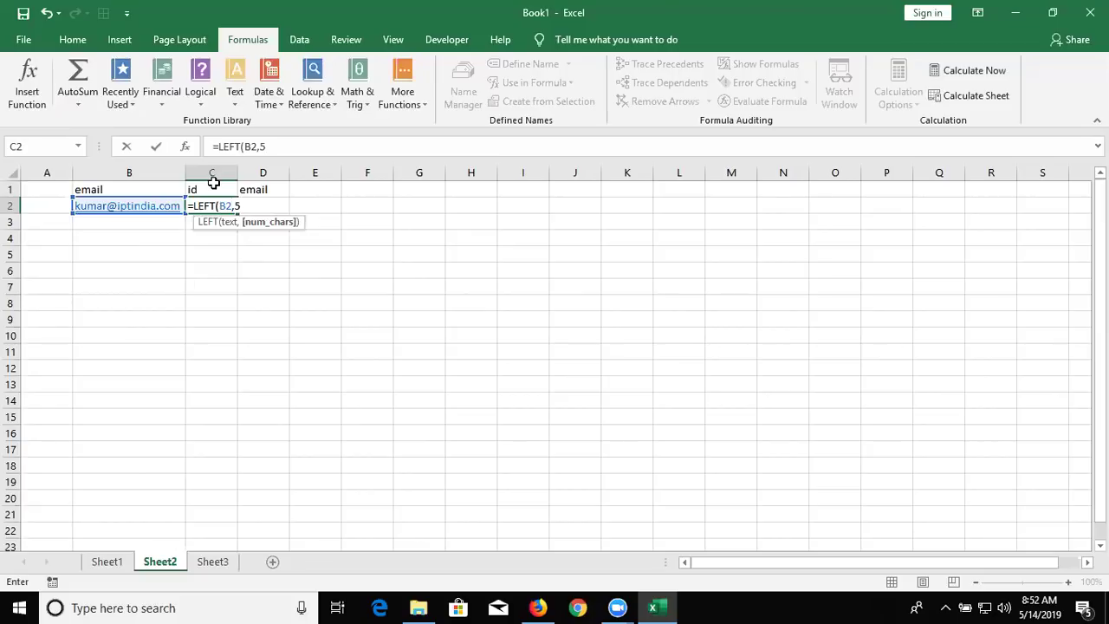
{"action": "type", "text": ")"}
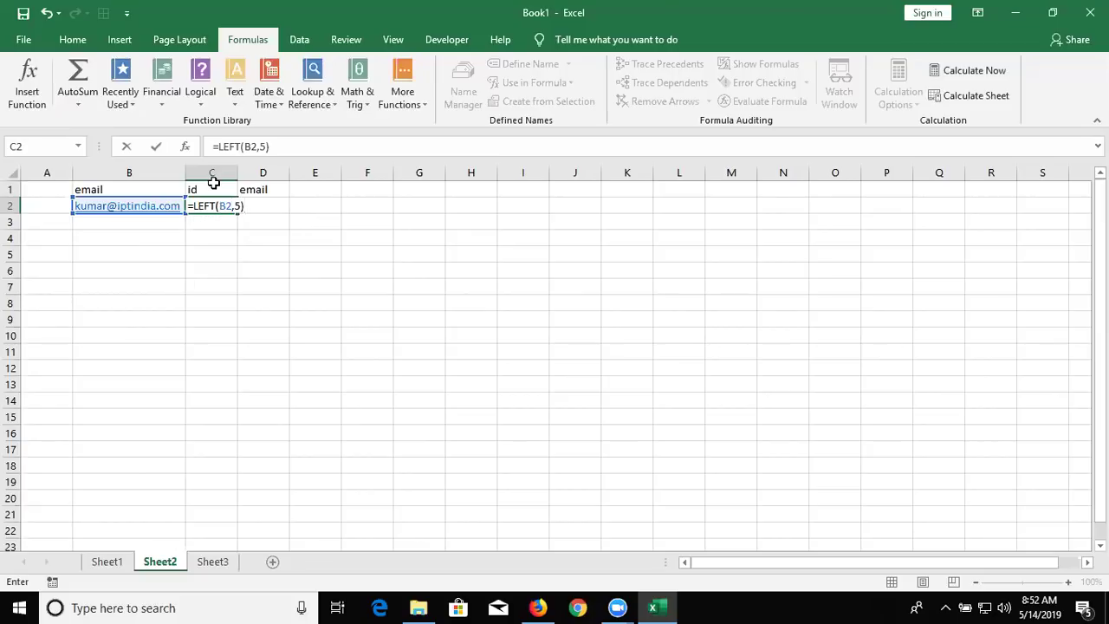
{"action": "key", "text": "Return"}
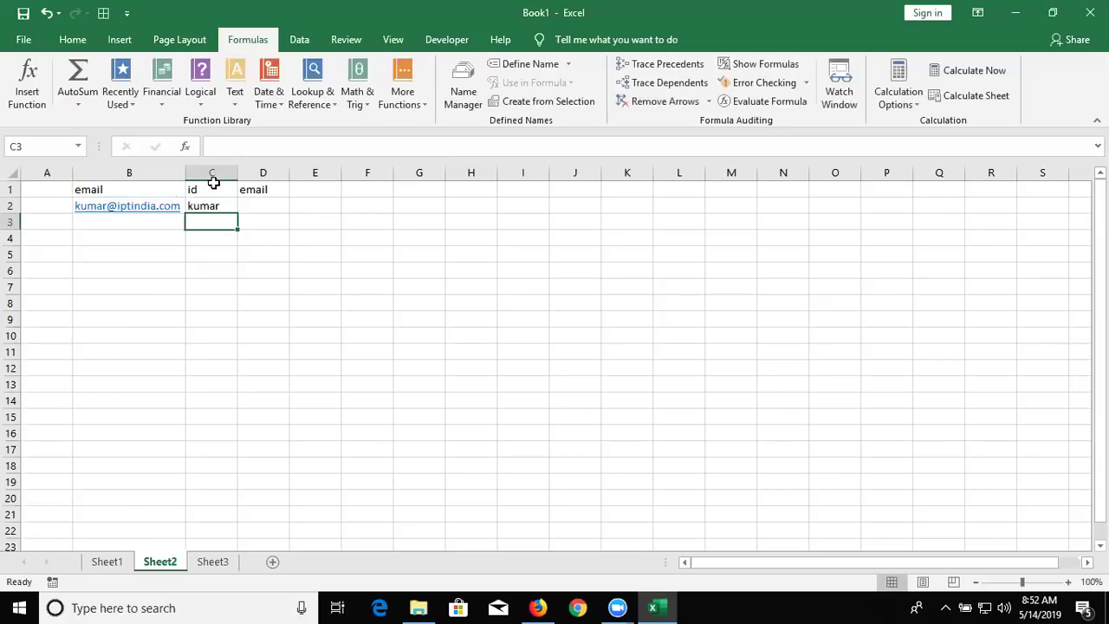
{"action": "key", "text": "Up"}
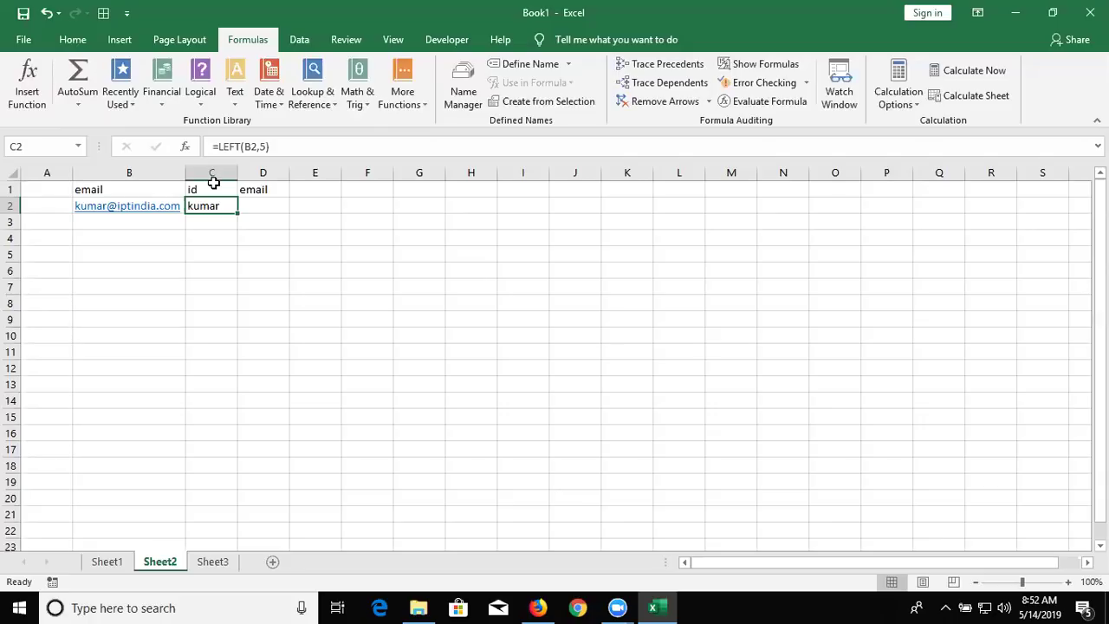
Step: Enter =FIND("@",B2,1) in C3 to locate the @ position (6)
{"action": "key", "text": "Down"}
{"action": "type", "text": "="}
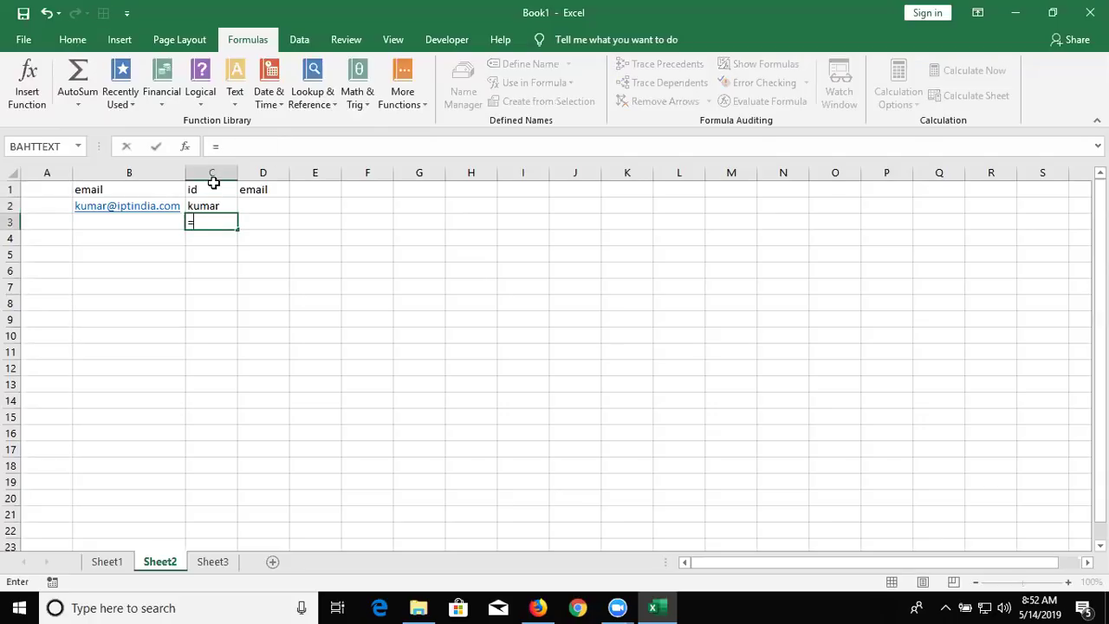
{"action": "type", "text": "find"}
{"action": "key", "text": "Tab"}
{"action": "type", "text": "\"@\","}
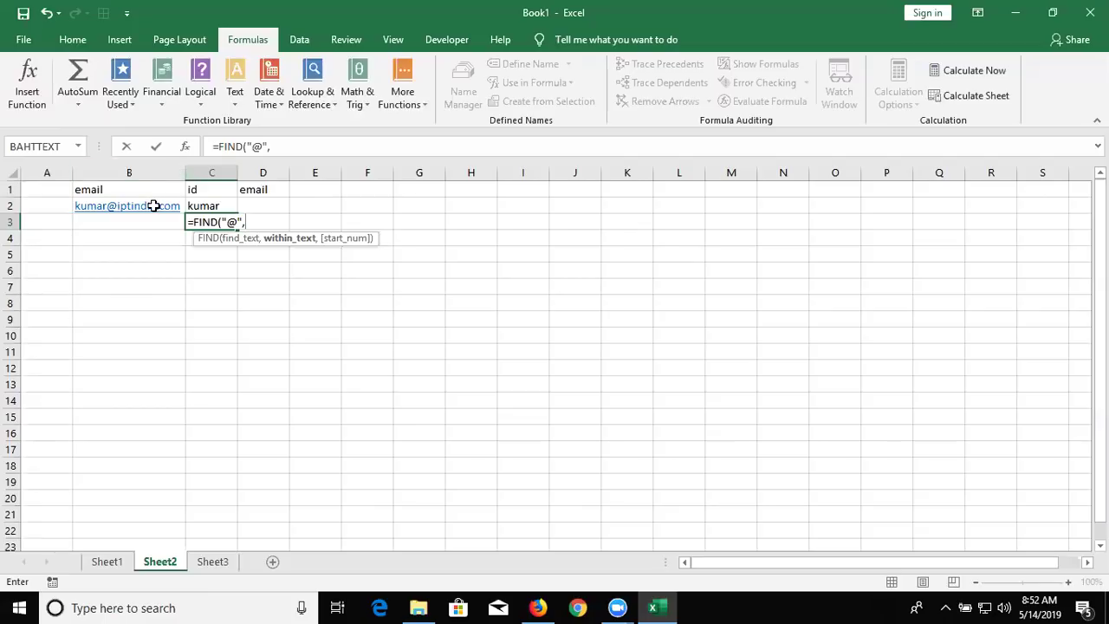
{"action": "left_click", "coordinate": [153, 205]}
{"action": "type", "text": ",1)"}
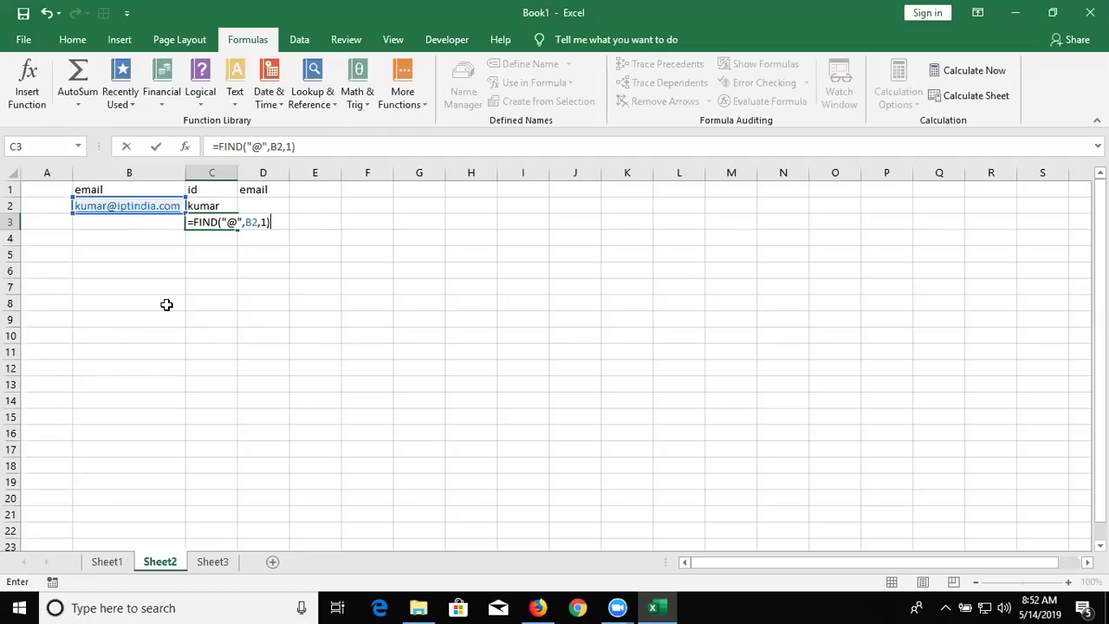
{"action": "key", "text": "Return"}
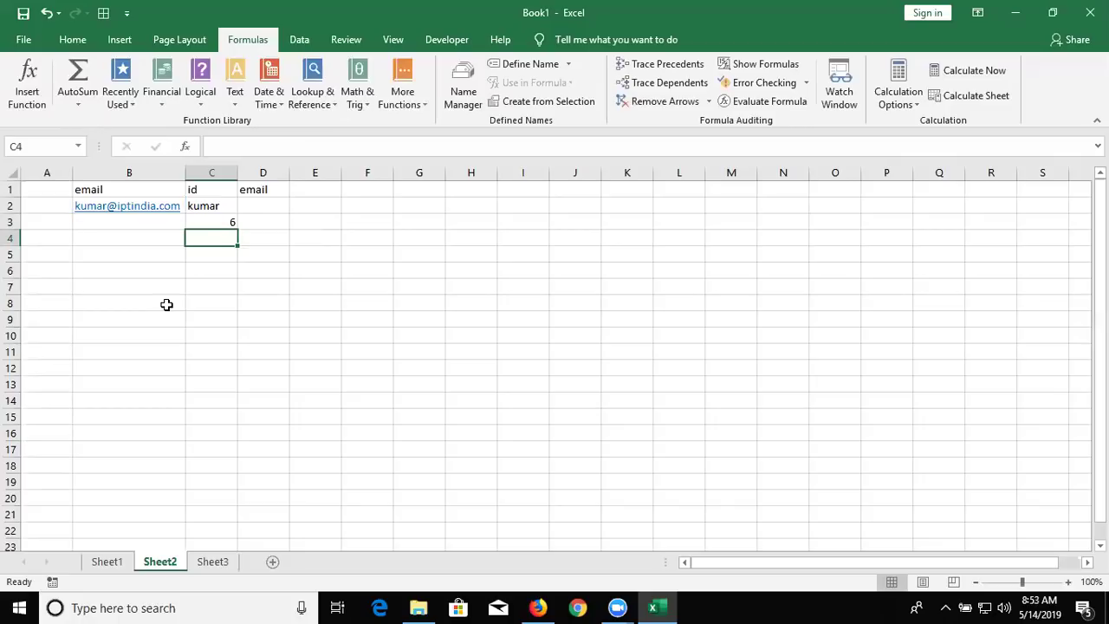
Step: Revise C2 to =LEFT(B2,C3-1) so the id is everything before the @
{"action": "key", "text": "Up"}
{"action": "key", "text": "Up"}
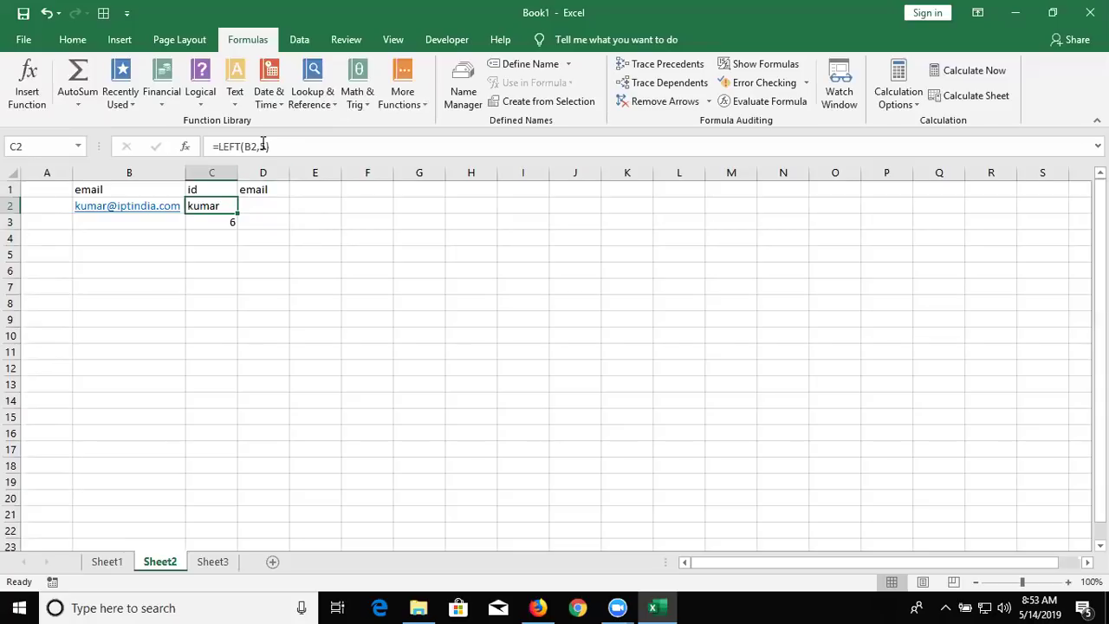
{"action": "left_click", "coordinate": [263, 146]}
{"action": "key", "text": "BackSpace"}
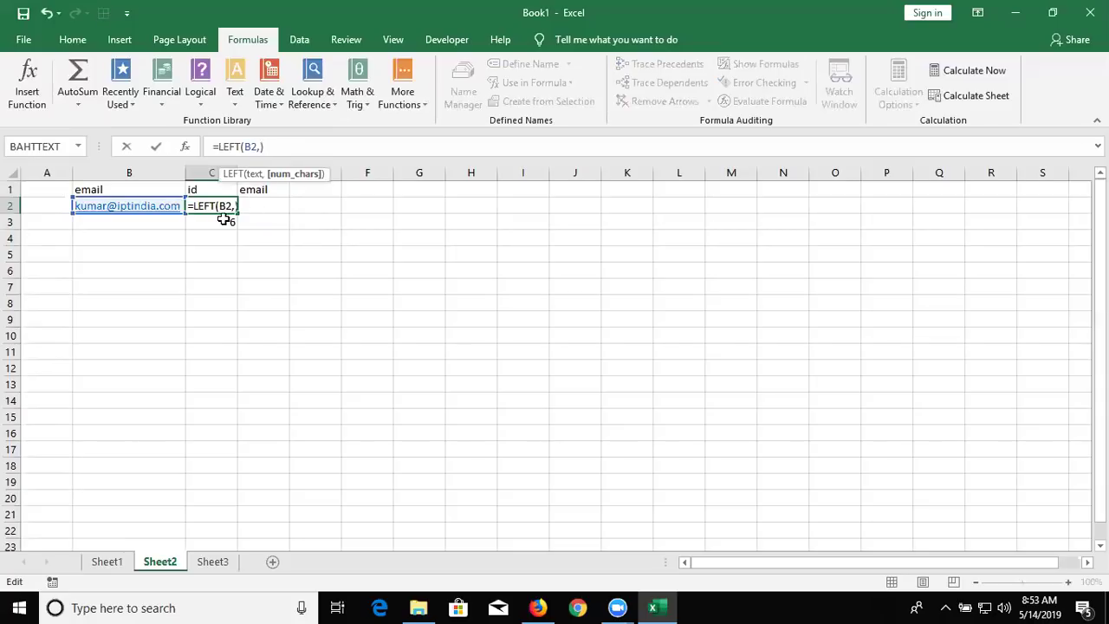
{"action": "left_click", "coordinate": [218, 224]}
{"action": "type", "text": "-1"}
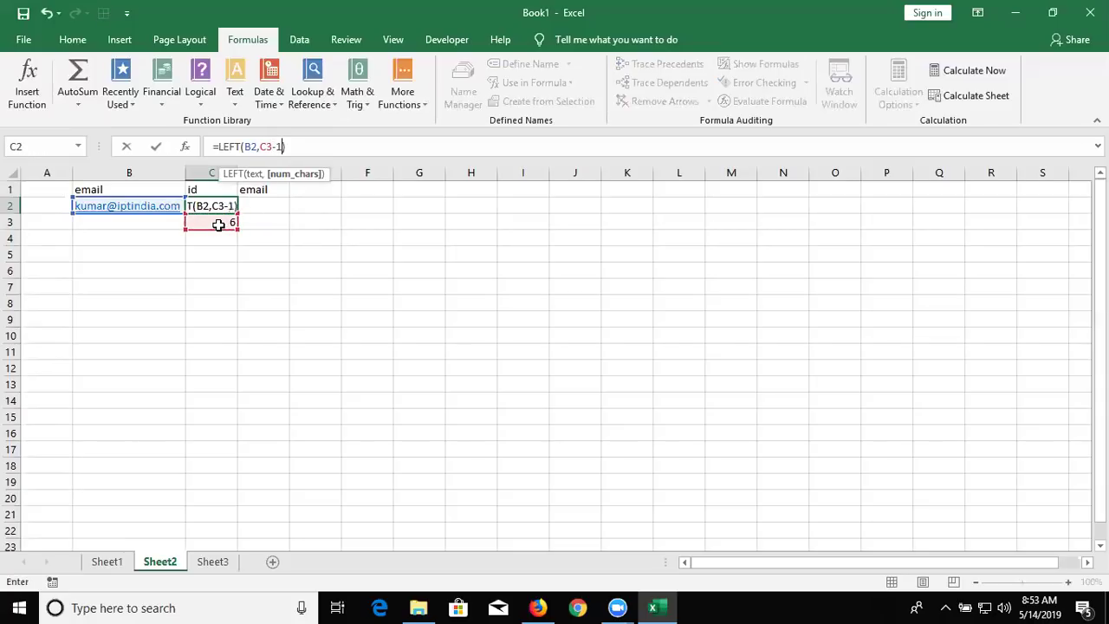
{"action": "key", "text": "Return"}
Step: Begin a RIGHT formula in cell D2
{"action": "key", "text": "Up"}
{"action": "key", "text": "Right"}
{"action": "type", "text": "="}
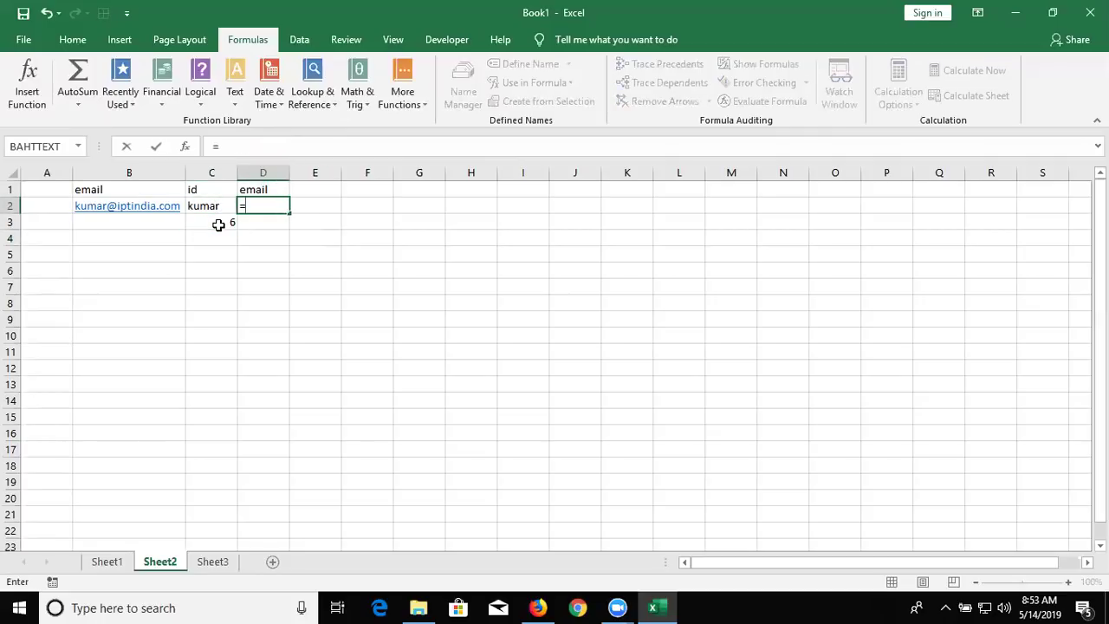
{"action": "type", "text": "rig"}
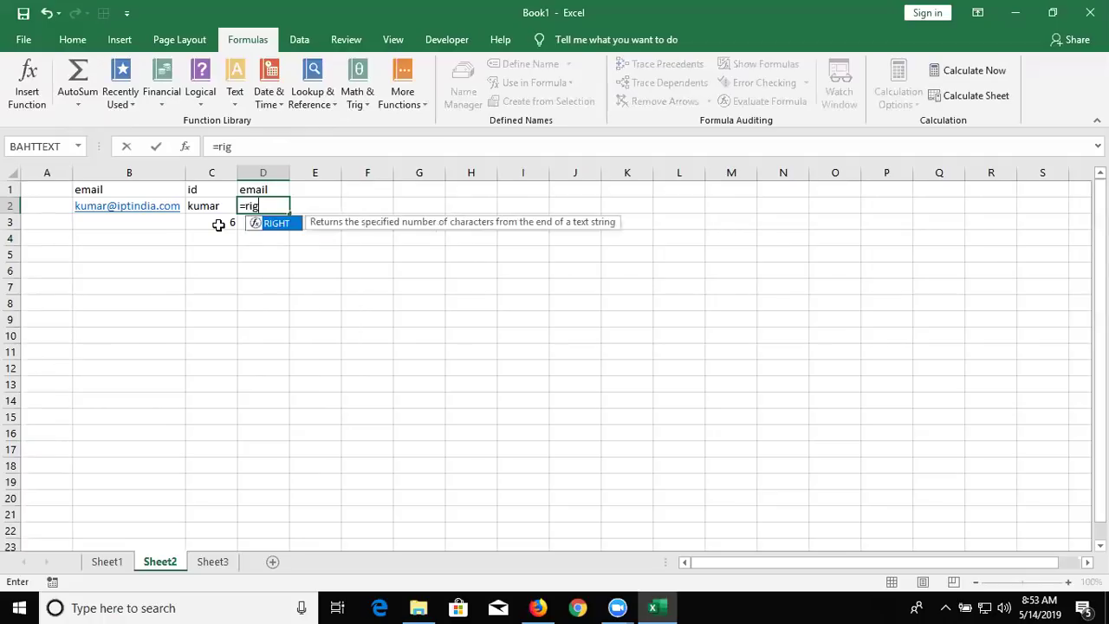
Step: Complete D2 as =RIGHT(B2,LEN(B2)-C3) to return the domain after the @
{"action": "key", "text": "Tab"}
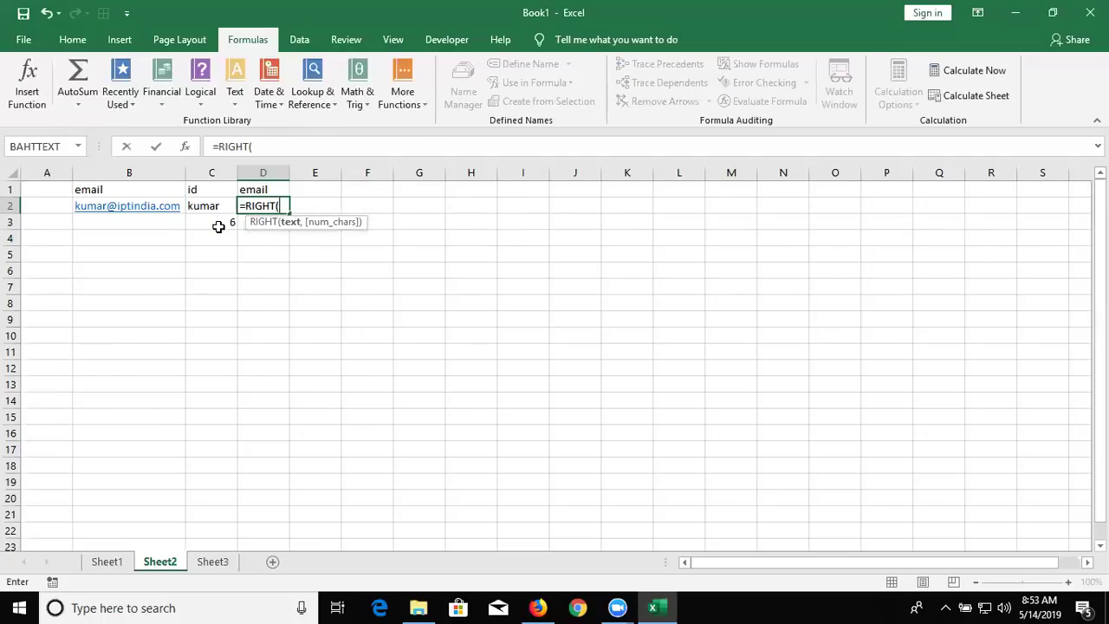
{"action": "left_click", "coordinate": [218, 227]}
{"action": "type", "text": ","}
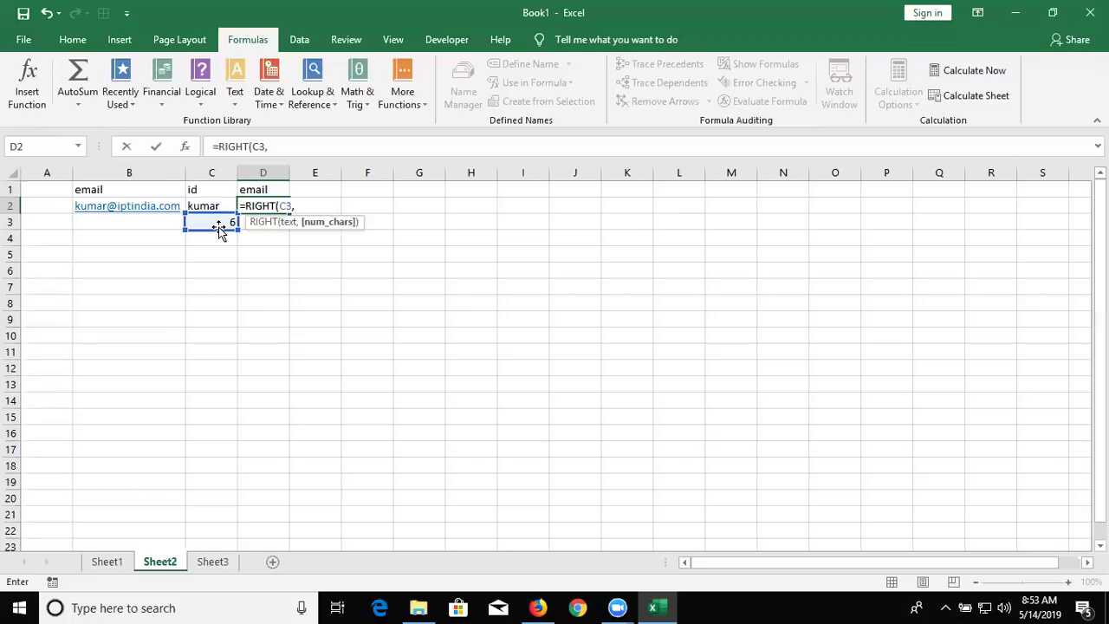
{"action": "key", "text": "BackSpace"}
{"action": "key", "text": "BackSpace"}
{"action": "key", "text": "BackSpace"}
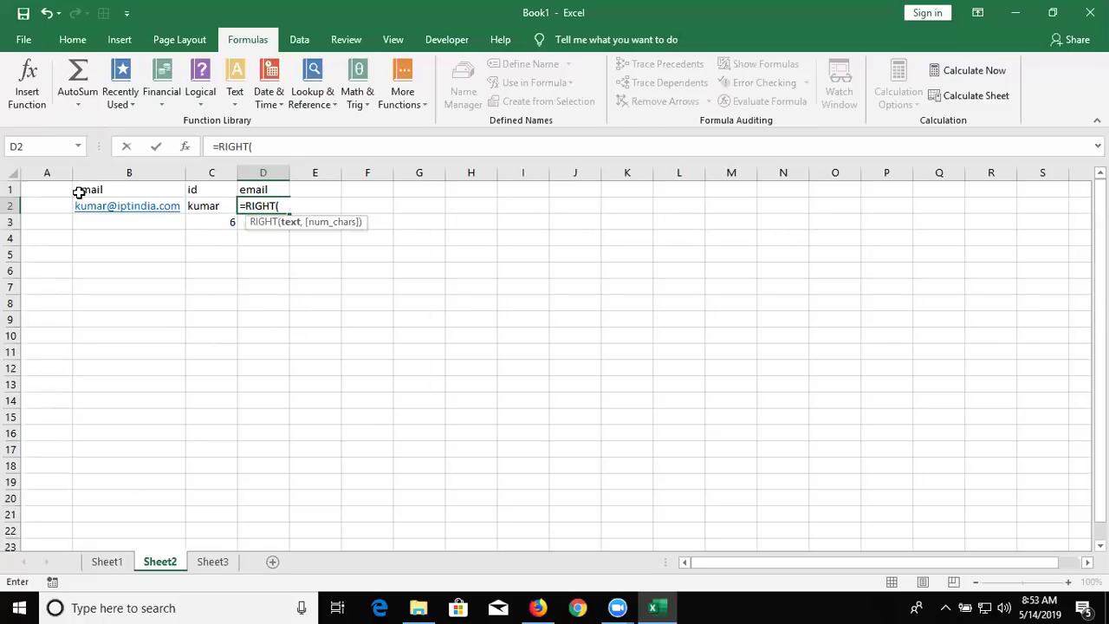
{"action": "left_click", "coordinate": [83, 201]}
{"action": "type", "text": ",len"}
{"action": "key", "text": "Tab"}
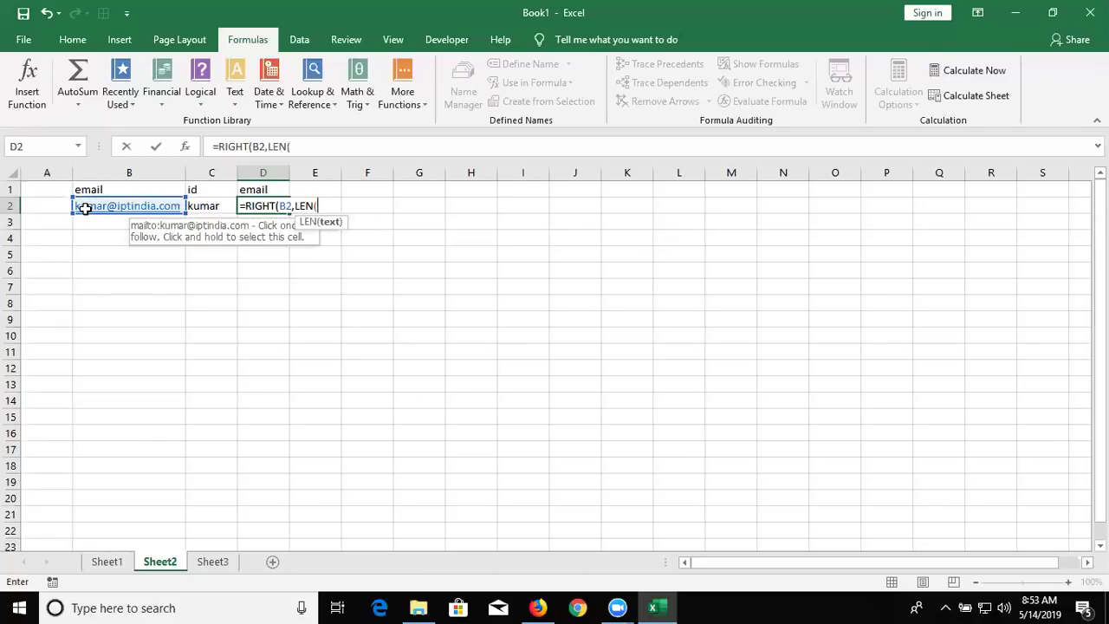
{"action": "left_click", "coordinate": [95, 204]}
{"action": "type", "text": ")-"}
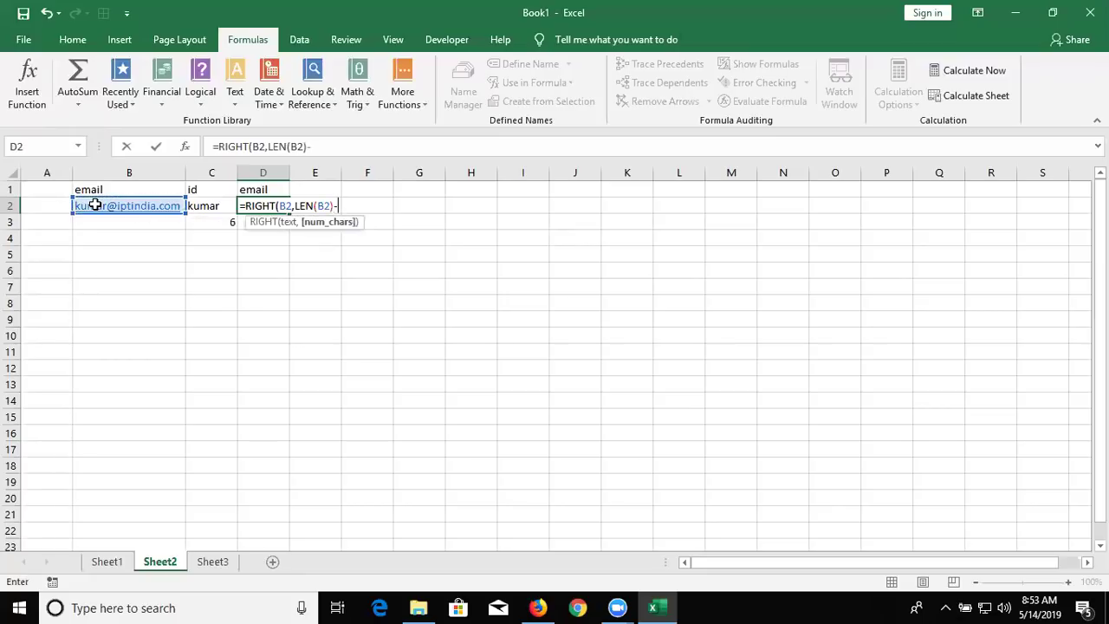
{"action": "left_click", "coordinate": [199, 223]}
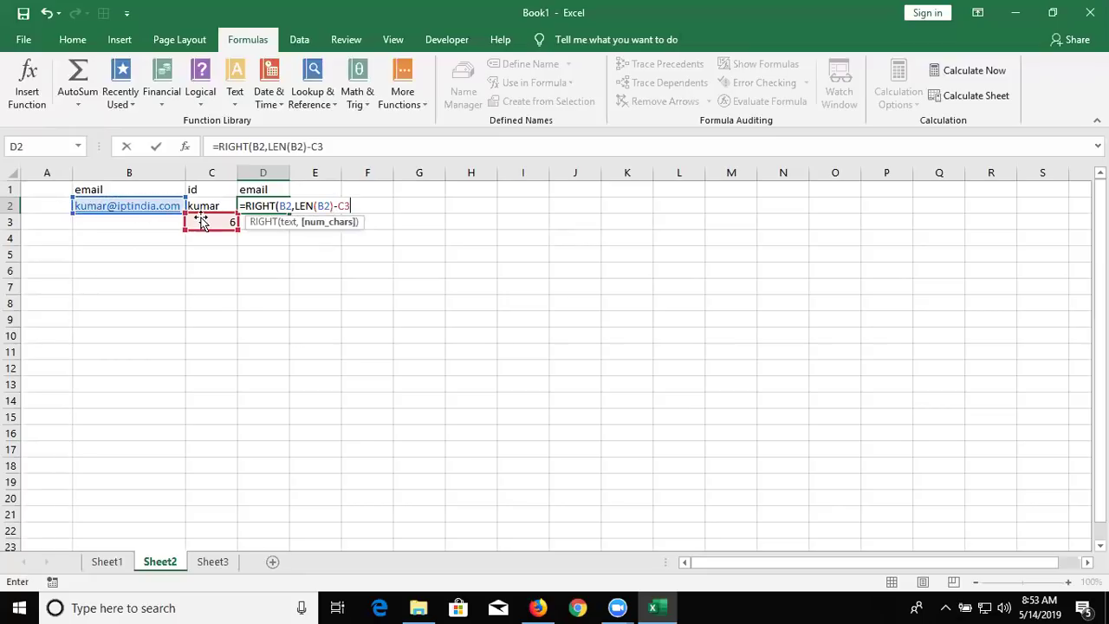
{"action": "key", "text": "Return"}
{"action": "key", "text": "Return"}
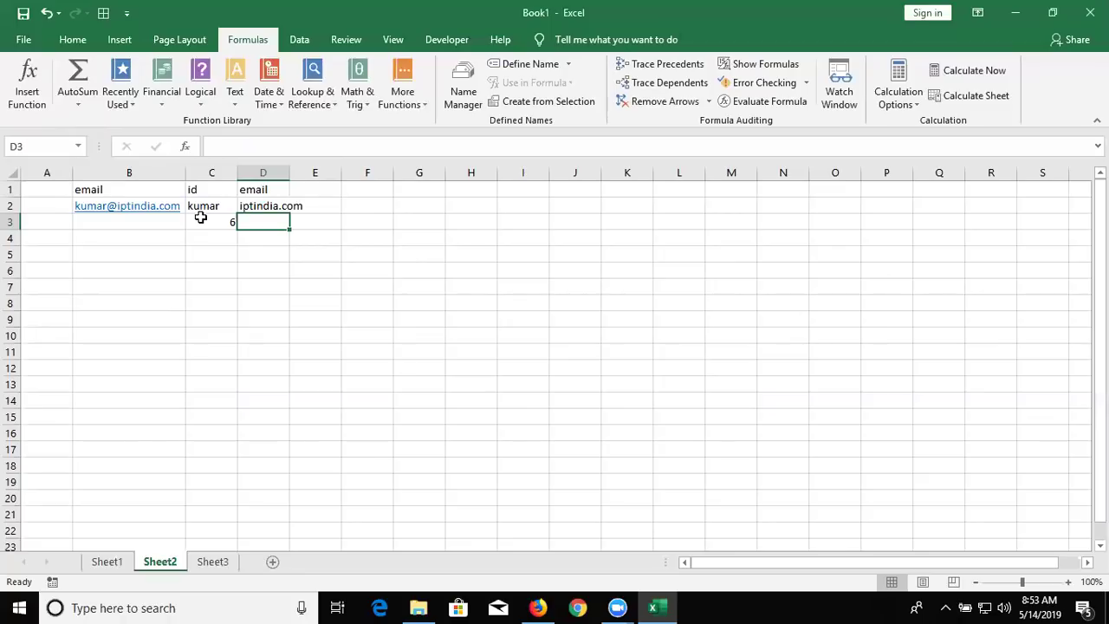
{"action": "key", "text": "Up"}
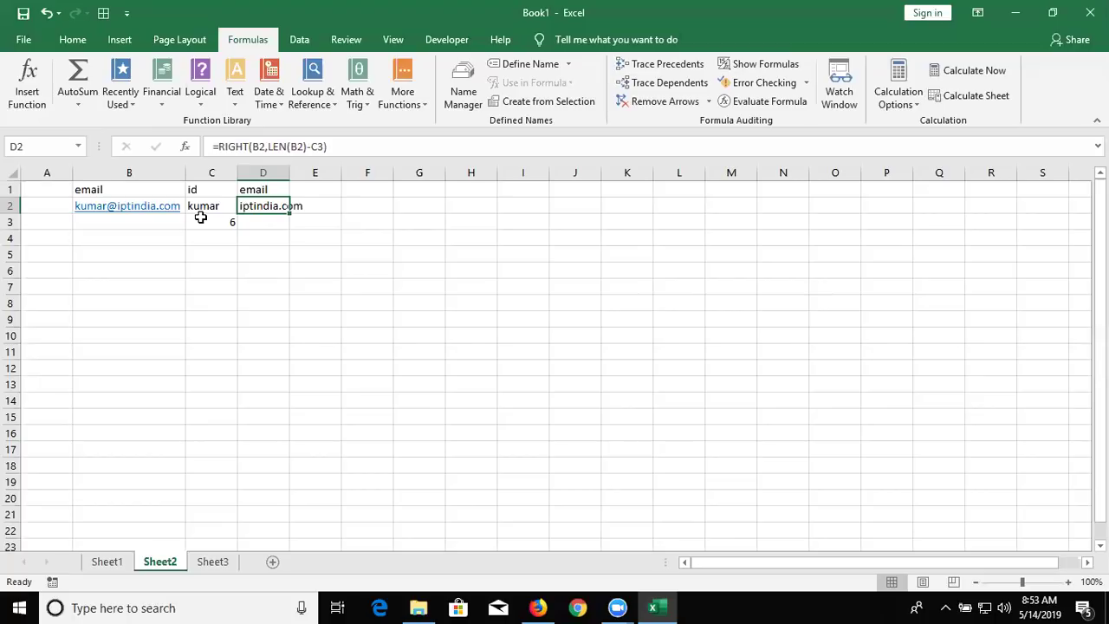
{"action": "key", "text": "Down"}
{"action": "key", "text": "Left"}
{"action": "key", "text": "Down"}
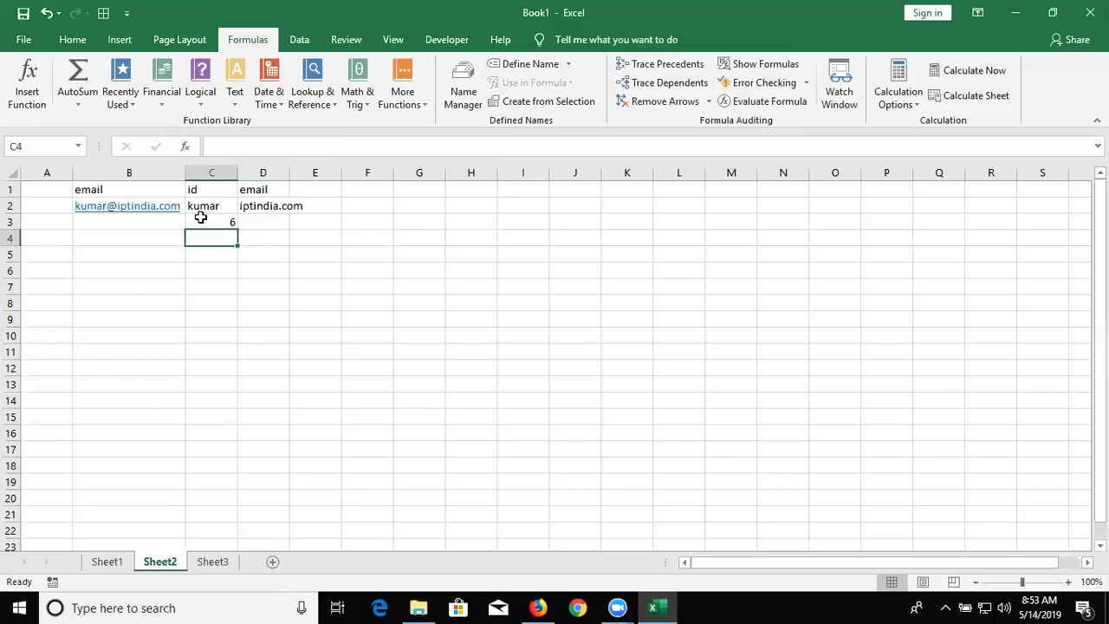
{"action": "type", "text": "=searc"}
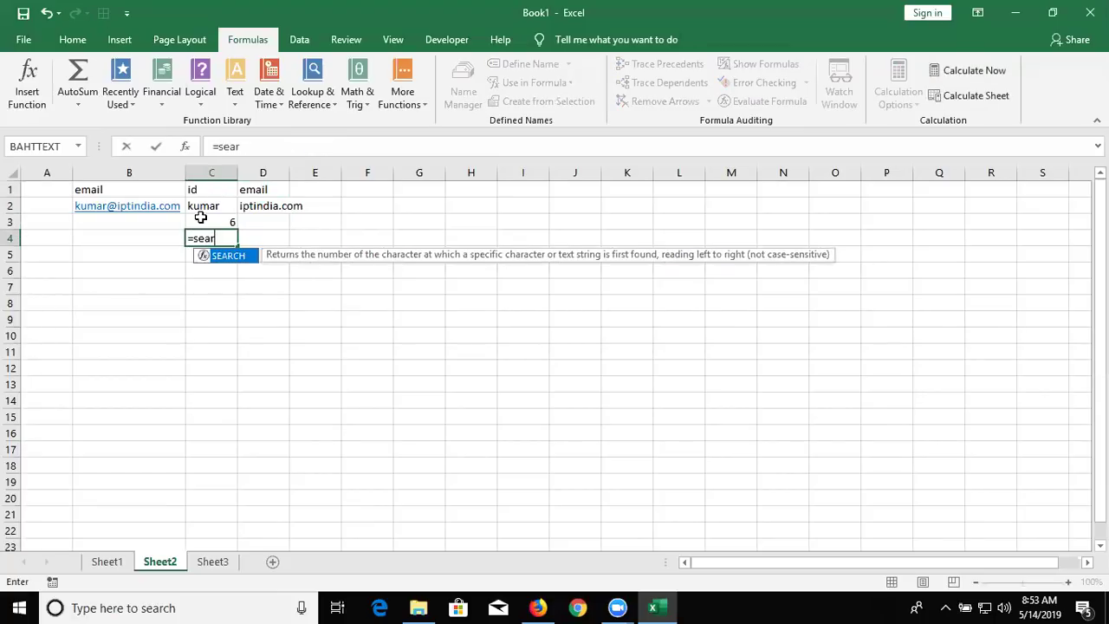
{"action": "key", "text": "Tab"}
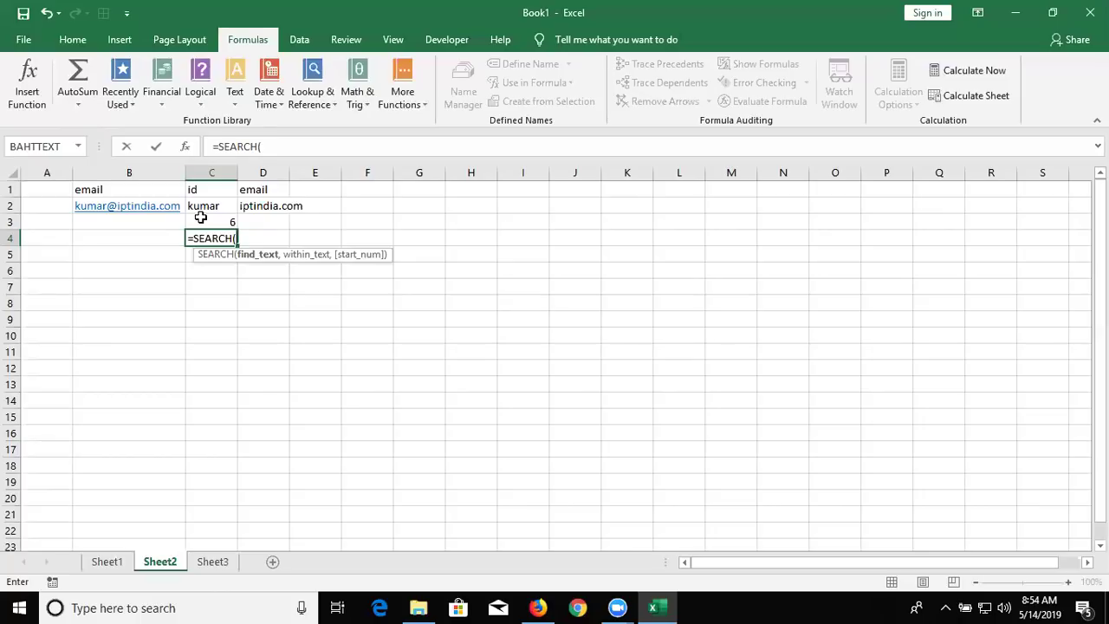
{"action": "key", "text": "Escape"}
{"action": "left_click", "coordinate": [142, 282]}
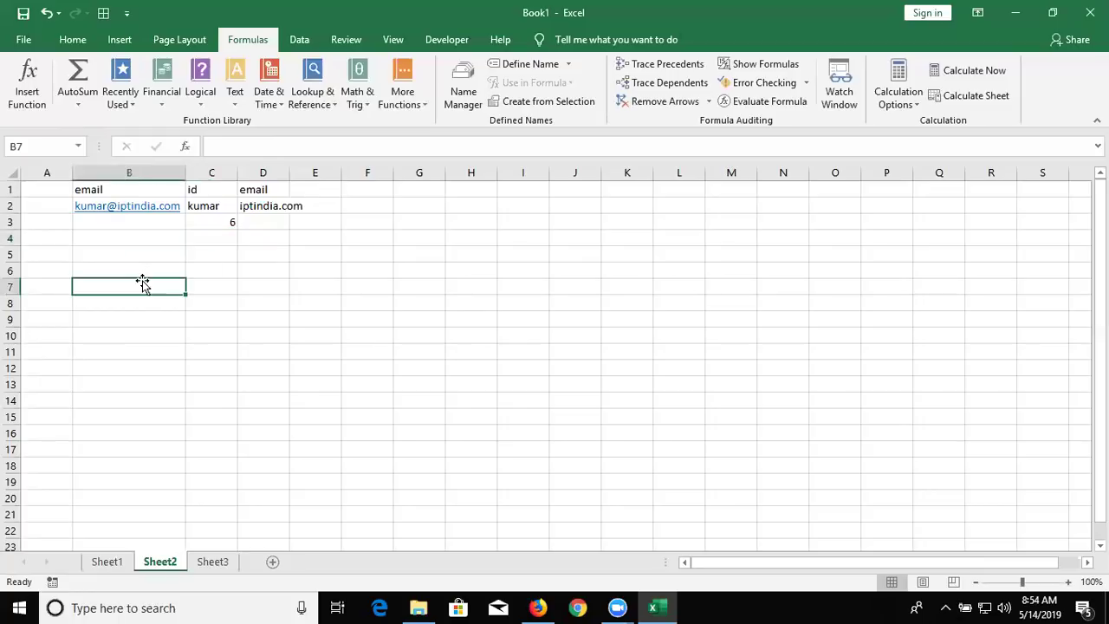
{"action": "left_click", "coordinate": [223, 96]}
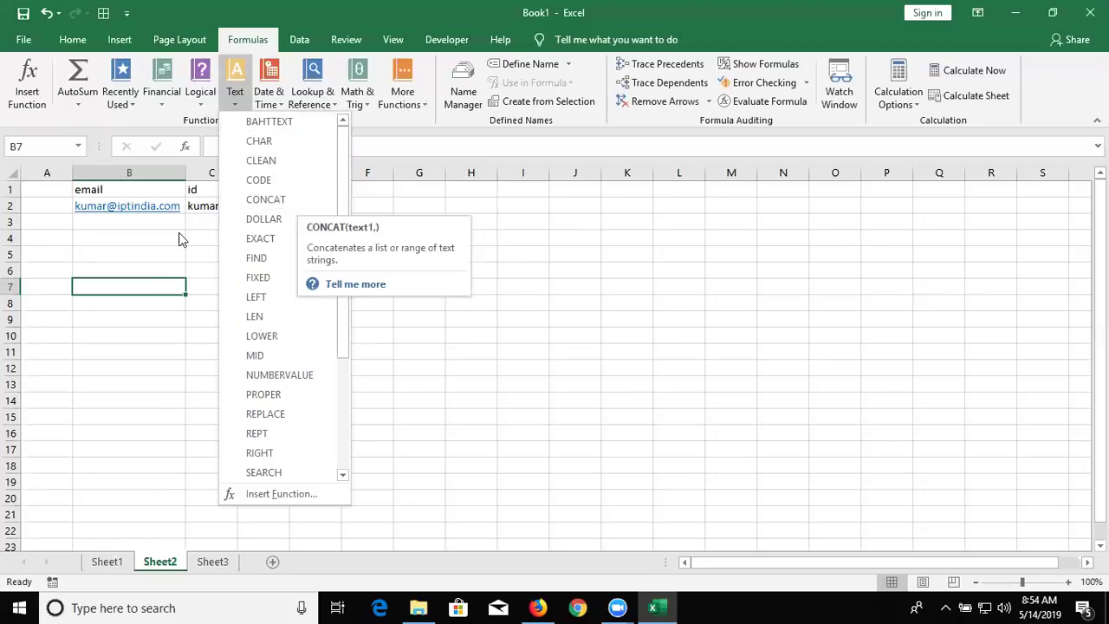
{"action": "left_click", "coordinate": [146, 262]}
Step: Type a first name in B7 and fill a list of names down to B17
{"action": "type", "text": "Puja"}
{"action": "key", "text": "Return"}
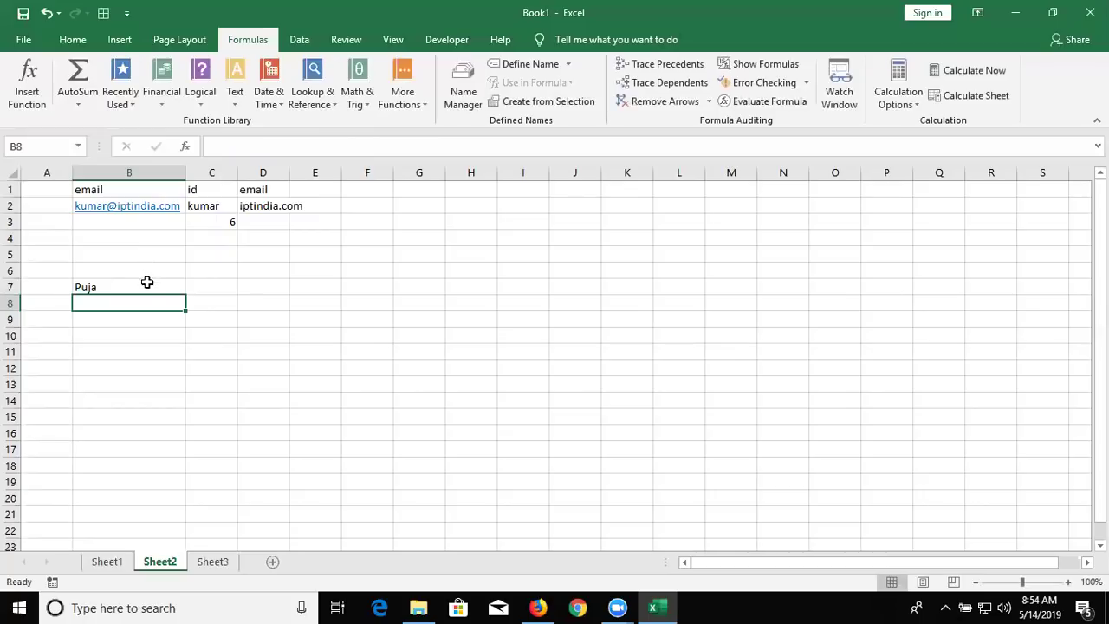
{"action": "left_click", "coordinate": [148, 287]}
{"action": "left_click_drag", "start_coordinate": [185, 297], "coordinate": [183, 454]}
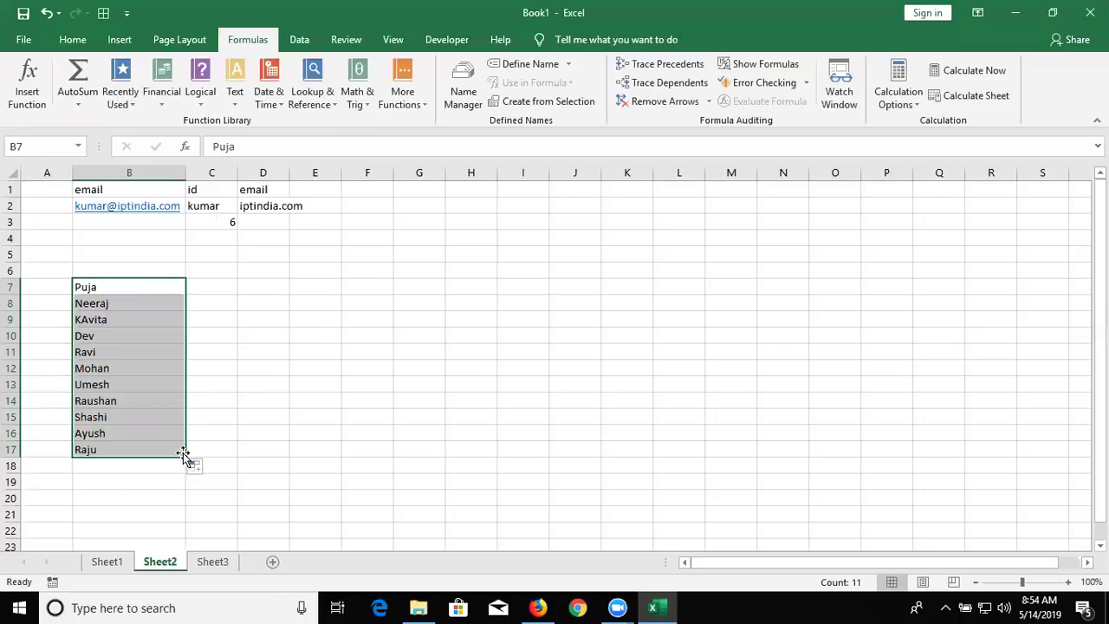
Step: Try joining B7, B8 and B9 in C7 with CONCATENATE
{"action": "key", "text": "Right"}
{"action": "type", "text": "="}
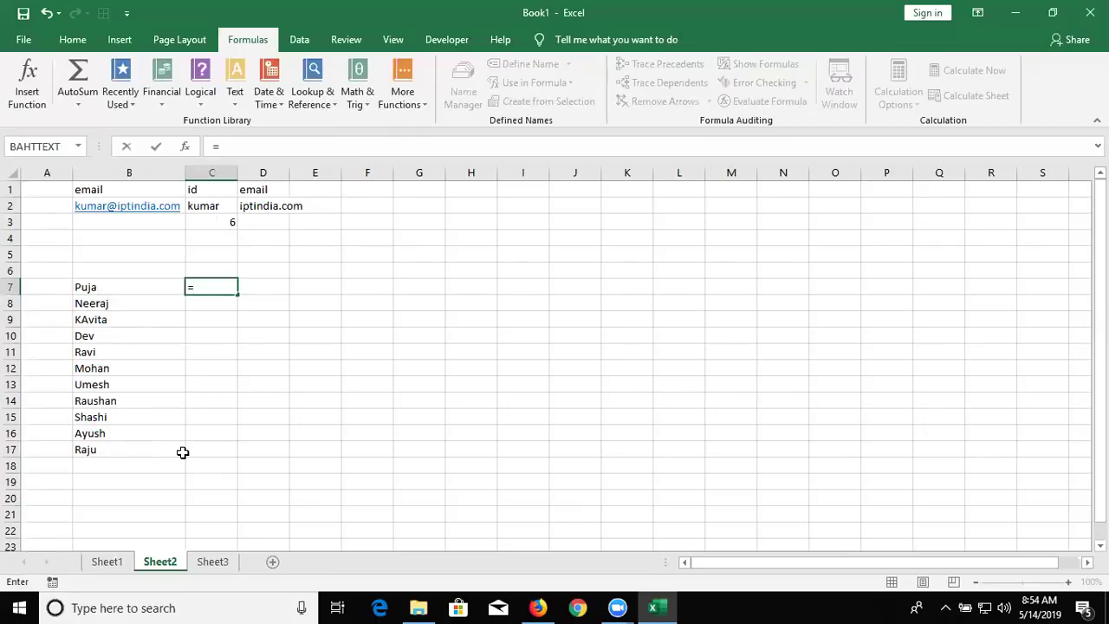
{"action": "type", "text": "con"}
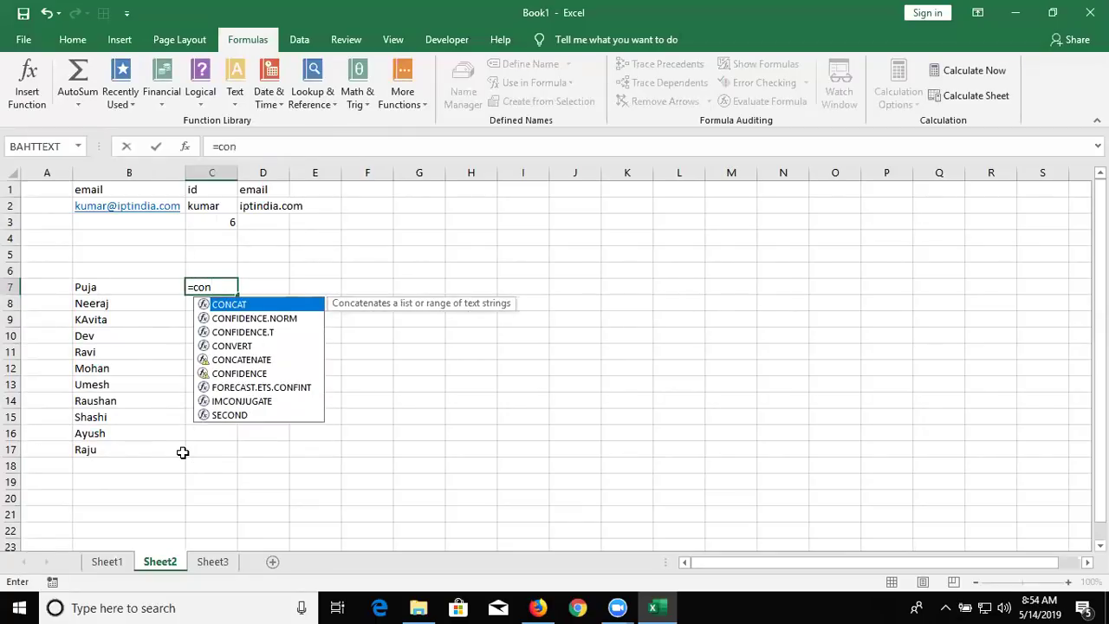
{"action": "key", "text": "Down"}
{"action": "key", "text": "Down"}
{"action": "key", "text": "Down"}
{"action": "key", "text": "Down"}
{"action": "key", "text": "Tab"}
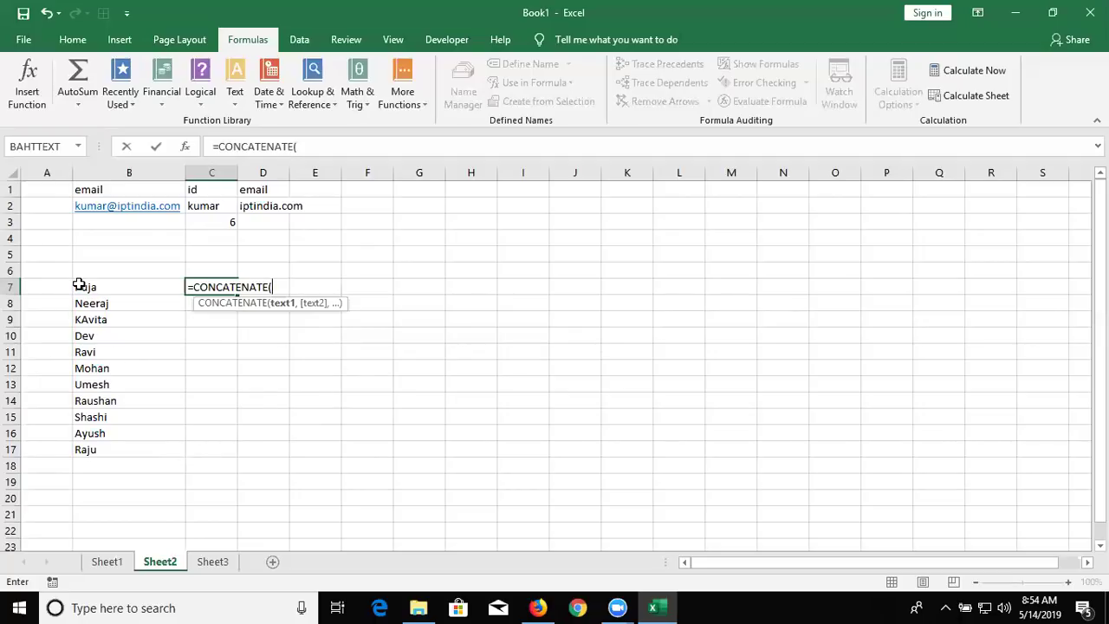
{"action": "left_click", "coordinate": [78, 285]}
{"action": "type", "text": ","}
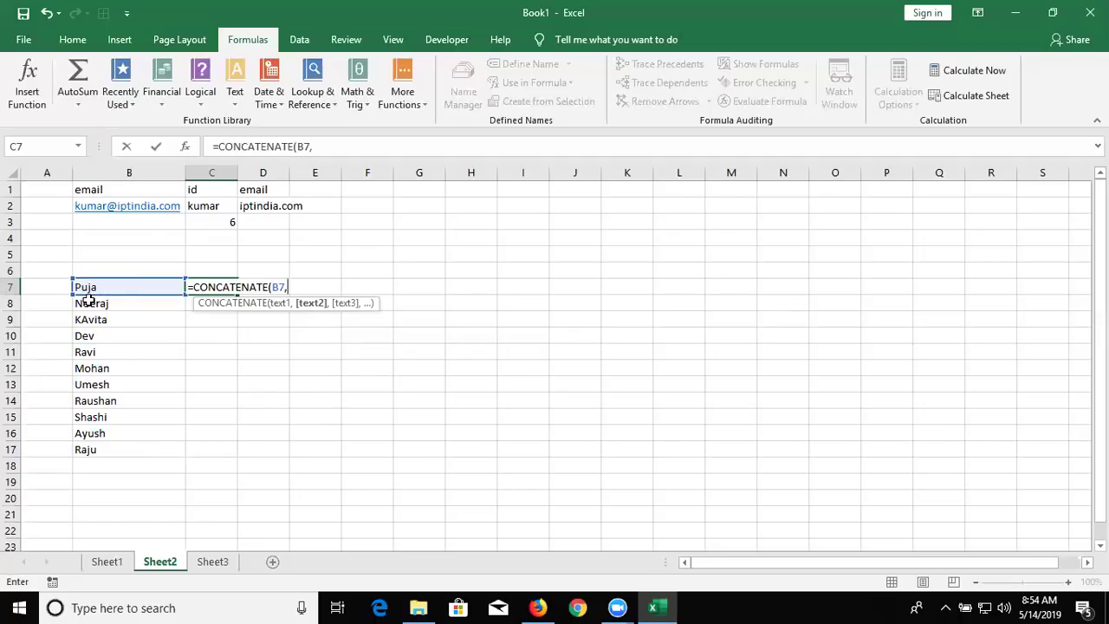
{"action": "left_click", "coordinate": [87, 303]}
{"action": "type", "text": ","}
{"action": "left_click", "coordinate": [92, 319]}
{"action": "type", "text": ","}
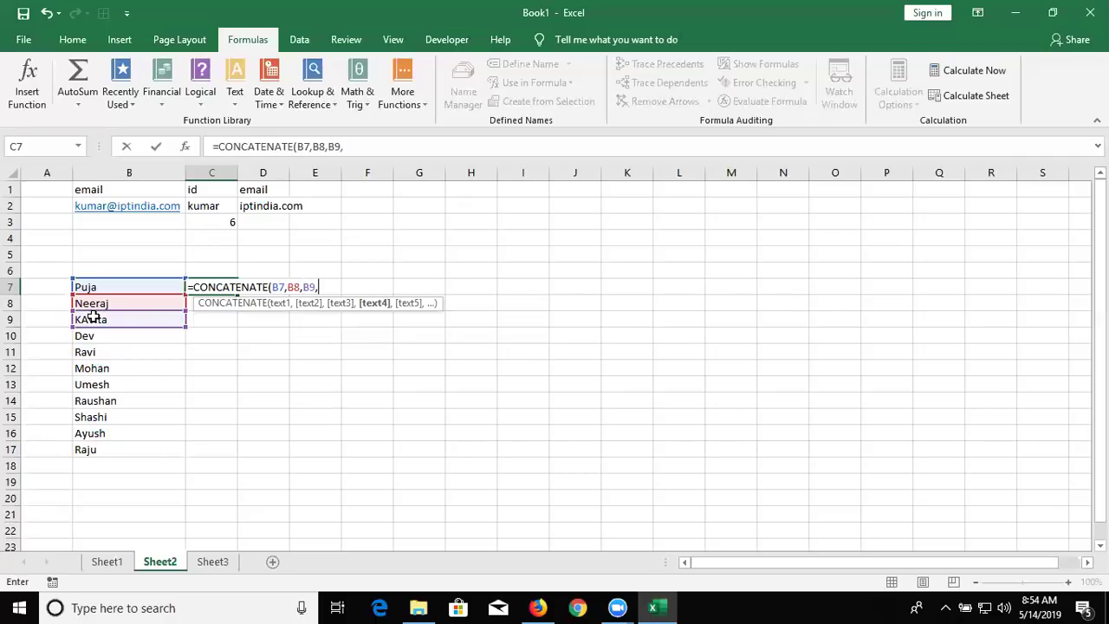
{"action": "key", "text": "Return"}
Step: Replace C7 with =CONCAT(B7:B17) to join all eleven names
{"action": "key", "text": "Up"}
{"action": "key", "text": "Delete"}
{"action": "type", "text": "=con"}
{"action": "key", "text": "Tab"}
{"action": "key", "text": "Left"}
{"action": "key", "text": "Left"}
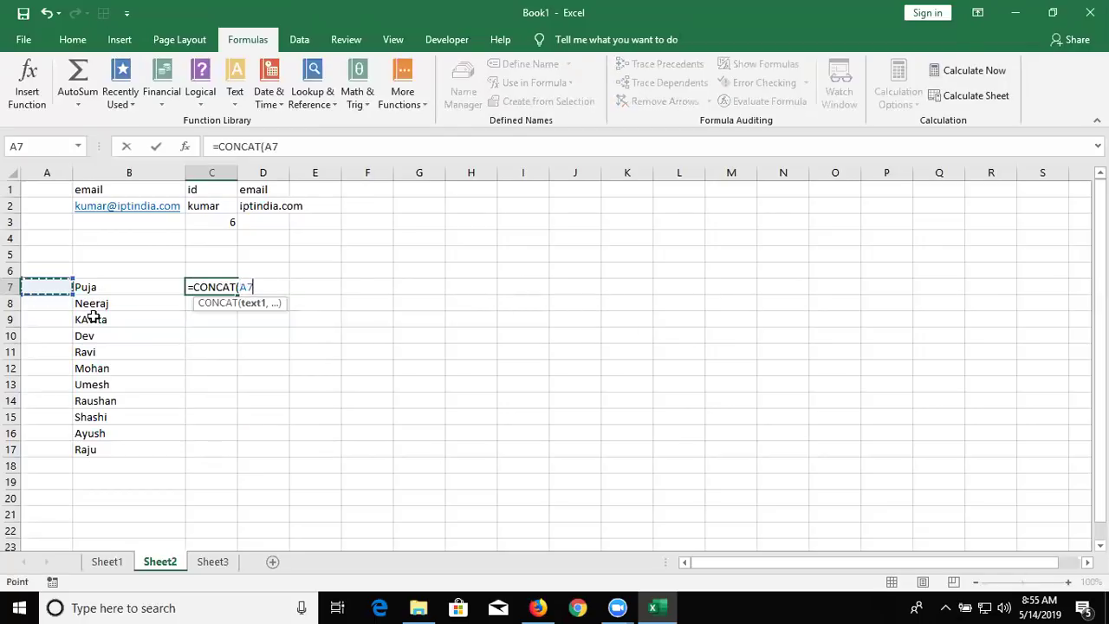
{"action": "key", "text": "Right"}
{"action": "key", "text": "ctrl+shift+Down"}
{"action": "type", "text": ")"}
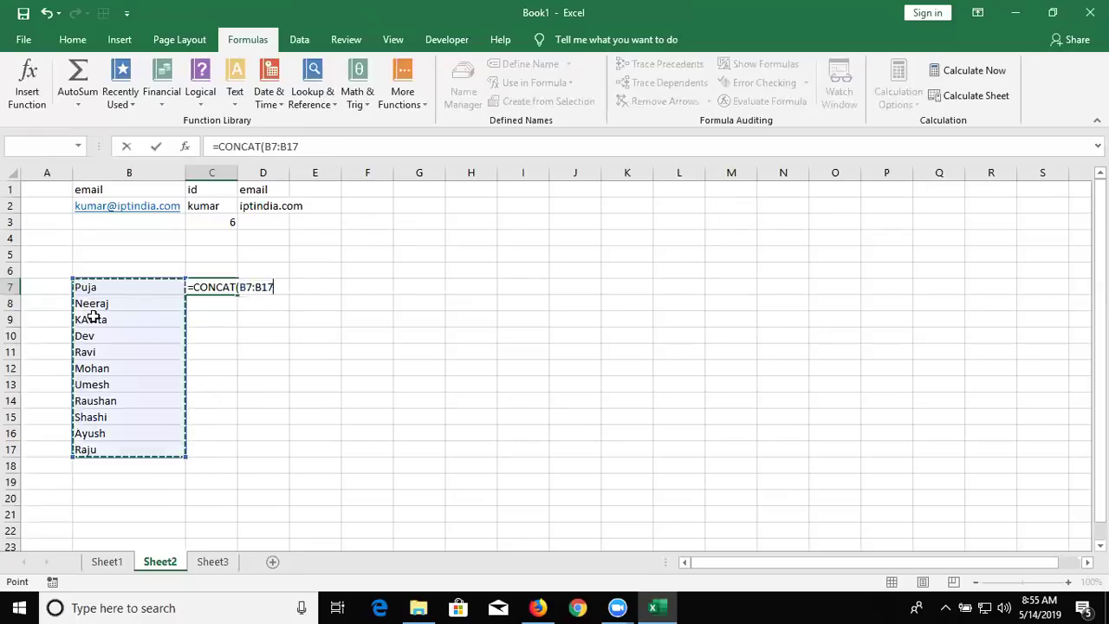
{"action": "key", "text": "Return"}
{"action": "key", "text": "Up"}
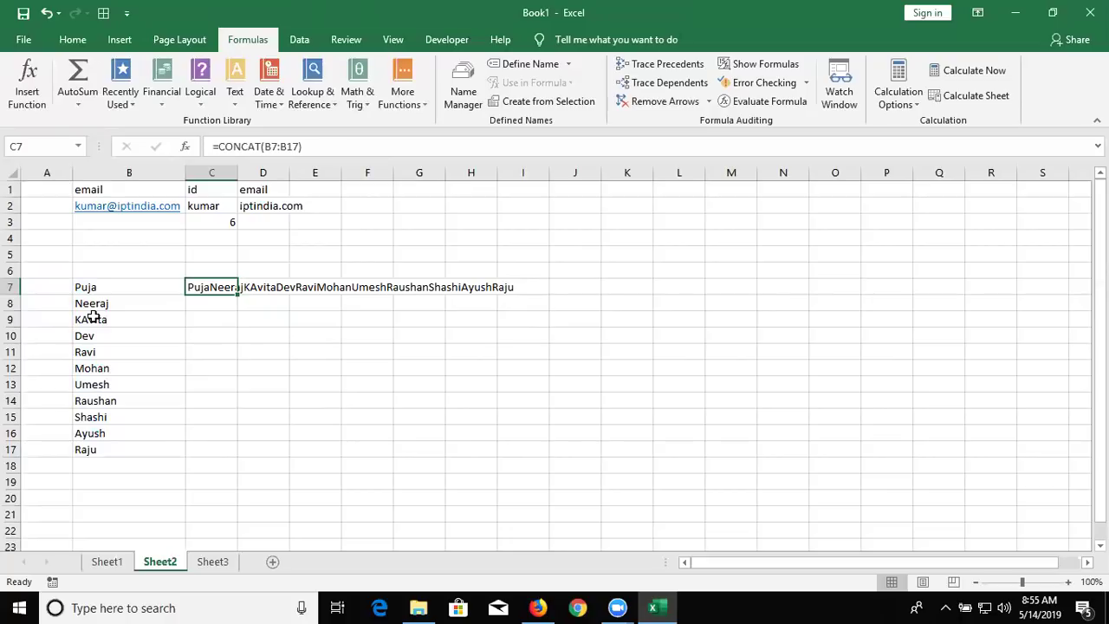
Step: Enter =TEXTJOIN(" ",TRUE,B7:B17) in C8 for a space-separated list of names
{"action": "key", "text": "Down"}
{"action": "type", "text": "="}
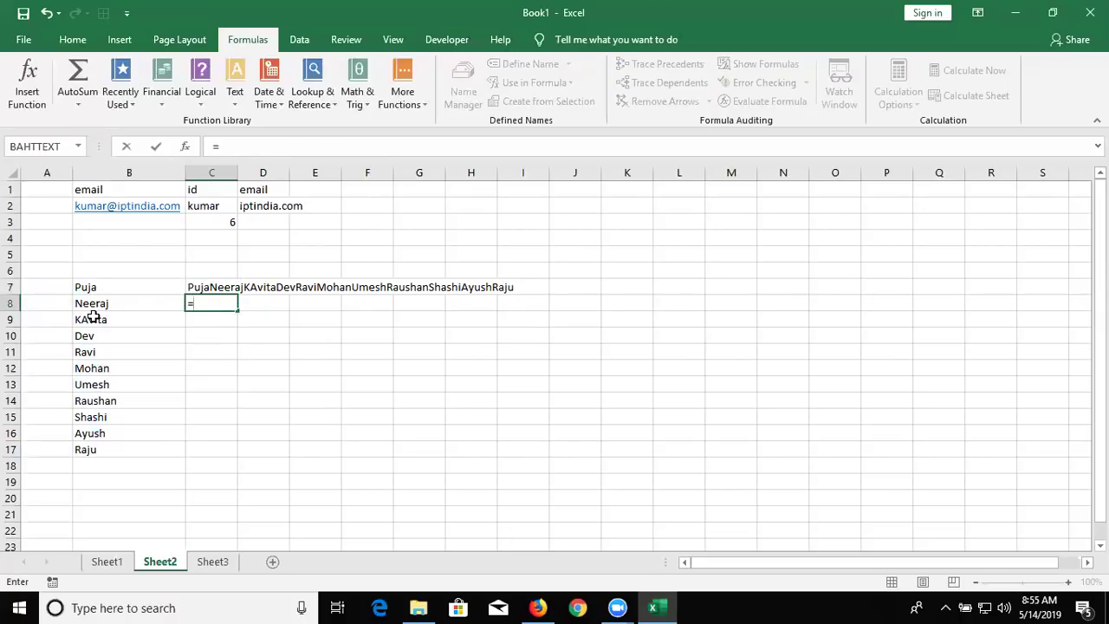
{"action": "type", "text": "te"}
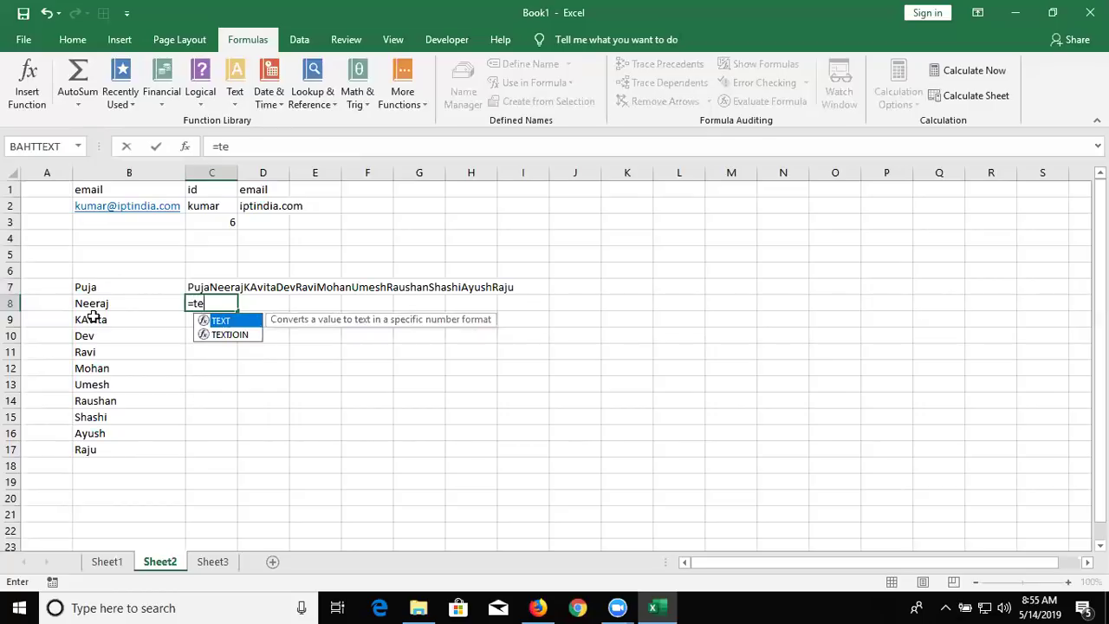
{"action": "key", "text": "Down"}
{"action": "key", "text": "Tab"}
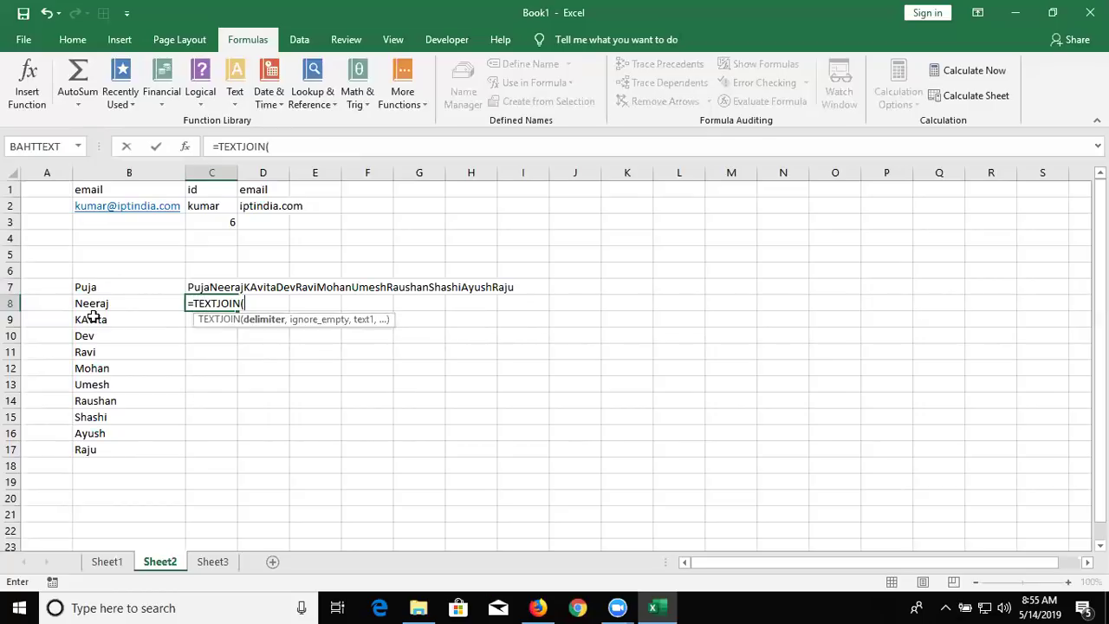
{"action": "type", "text": "\""}
{"action": "type", "text": " \""}
{"action": "type", "text": ","}
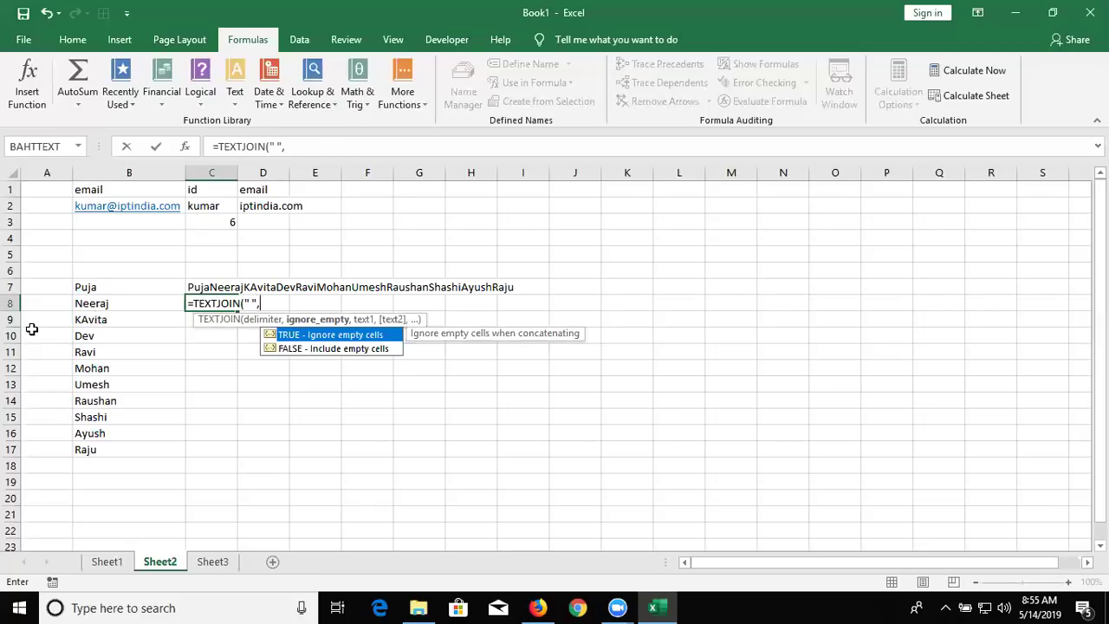
{"action": "key", "text": "Tab"}
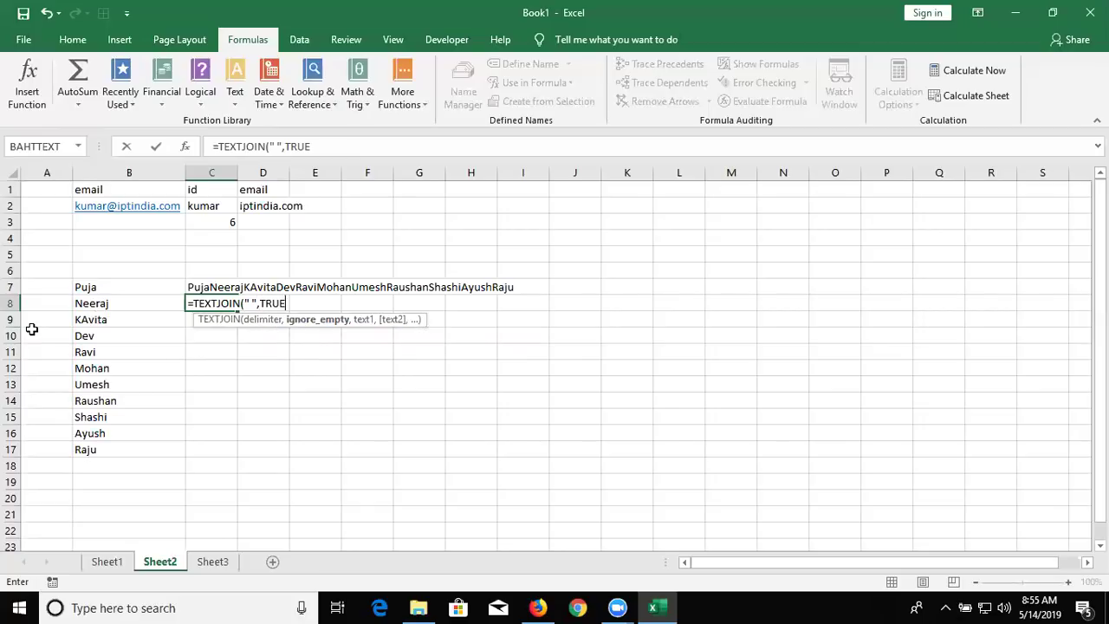
{"action": "type", "text": ","}
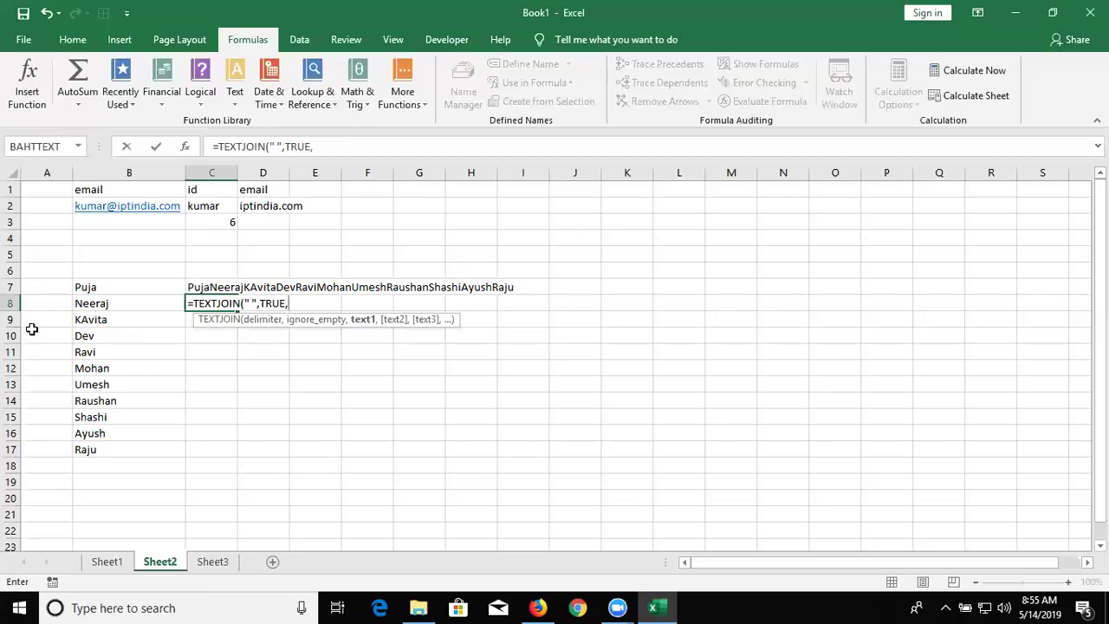
{"action": "left_click", "coordinate": [120, 286]}
{"action": "key", "text": "shift+Down"}
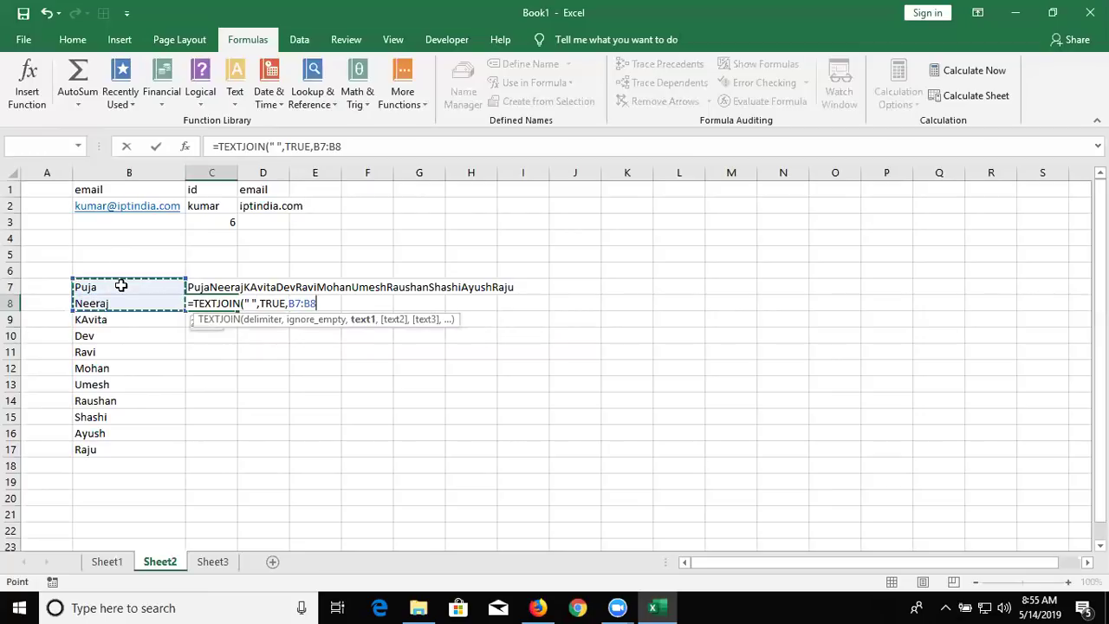
{"action": "key", "text": "shift+Down"}
{"action": "key", "text": "shift+Down"}
{"action": "key", "text": "shift+Down"}
{"action": "key", "text": "shift+Down"}
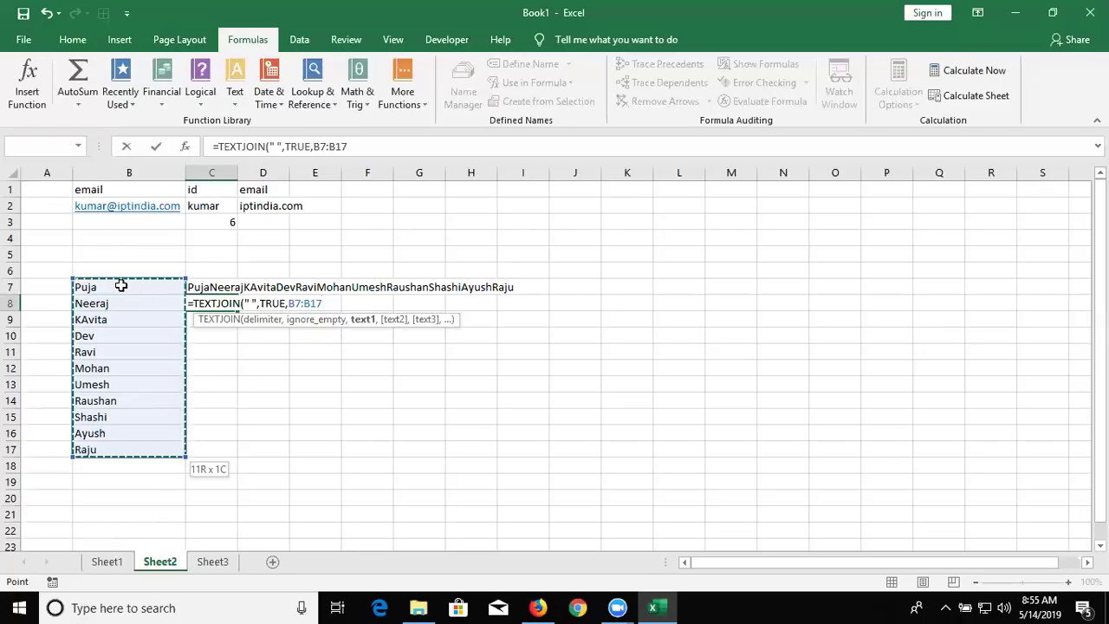
{"action": "key", "text": "Return"}
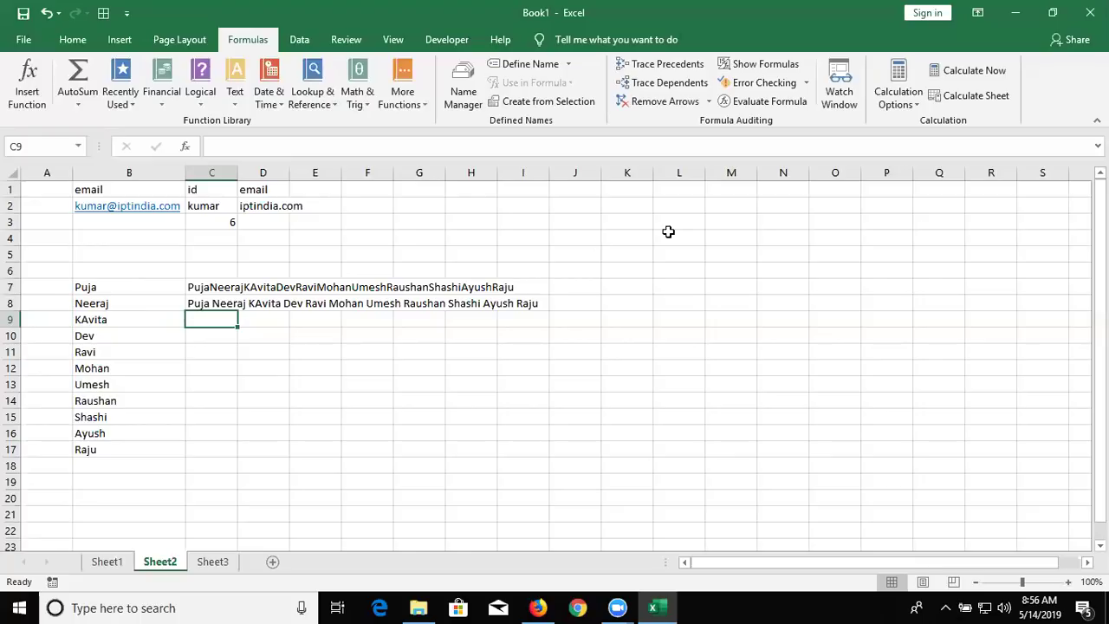
Step: Add DOJ and DOL headings with dates 1/1 and today's date below them
{"action": "key", "text": "Down"}
{"action": "key", "text": "Down"}
{"action": "key", "text": "Down"}
{"action": "key", "text": "Down"}
{"action": "key", "text": "Down"}
{"action": "key", "text": "Down"}
{"action": "key", "text": "Down"}
{"action": "key", "text": "Up"}
{"action": "key", "text": "Up"}
{"action": "key", "text": "Up"}
{"action": "key", "text": "Up"}
{"action": "key", "text": "Up"}
{"action": "key", "text": "Up"}
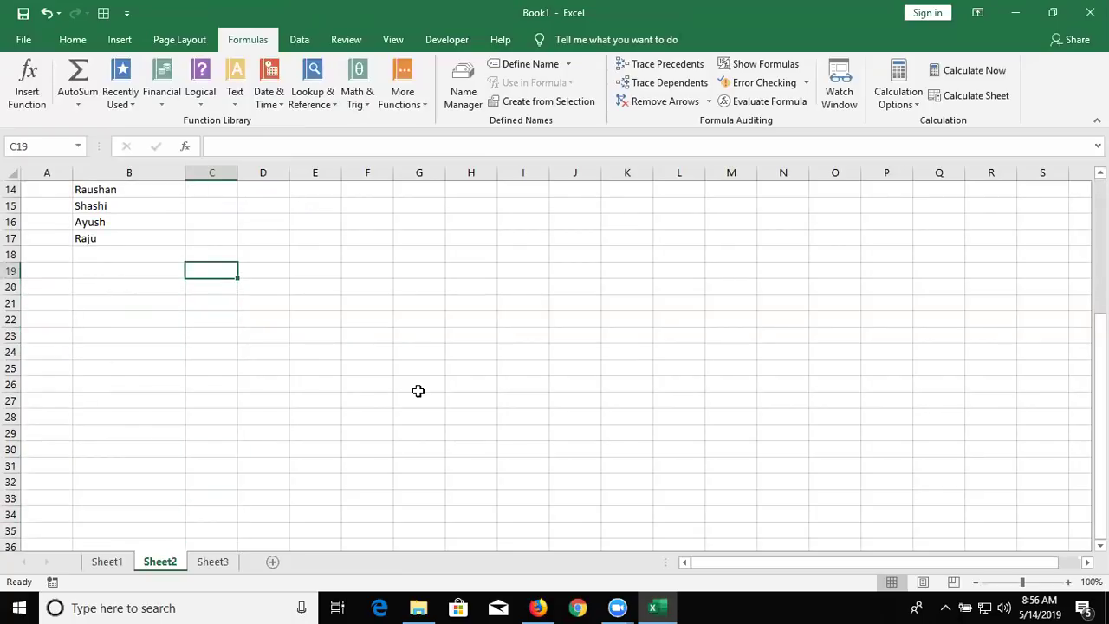
{"action": "type", "text": "DOJ"}
{"action": "key", "text": "Tab"}
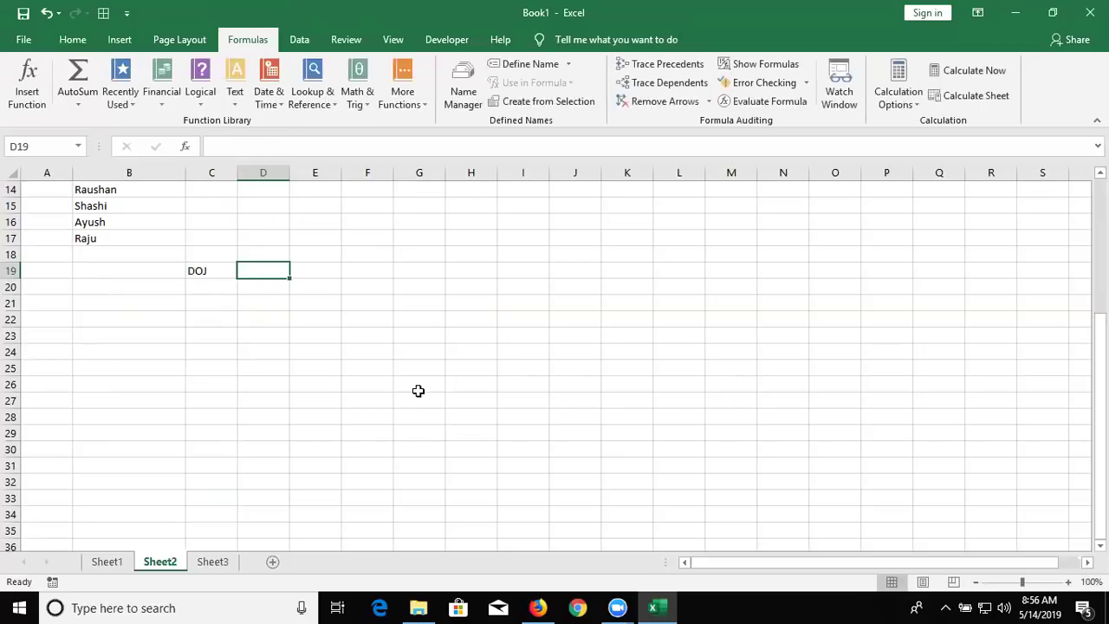
{"action": "type", "text": "DOL"}
{"action": "key", "text": "Return"}
{"action": "type", "text": "1/1"}
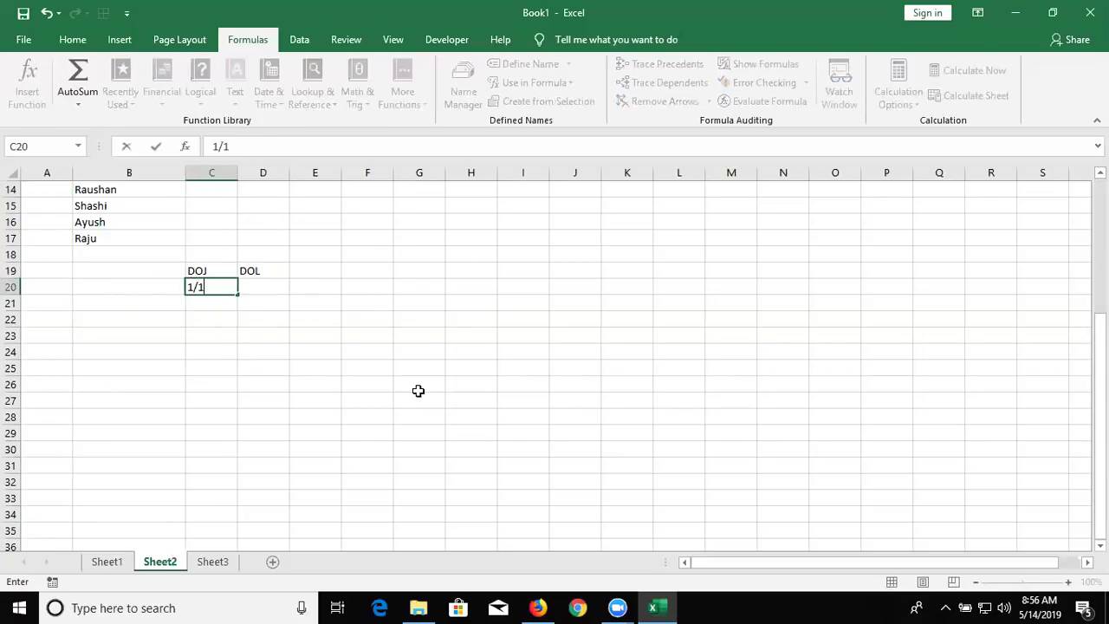
{"action": "key", "text": "Tab"}
{"action": "key", "text": "ctrl+semicolon"}
{"action": "key", "text": "Tab"}
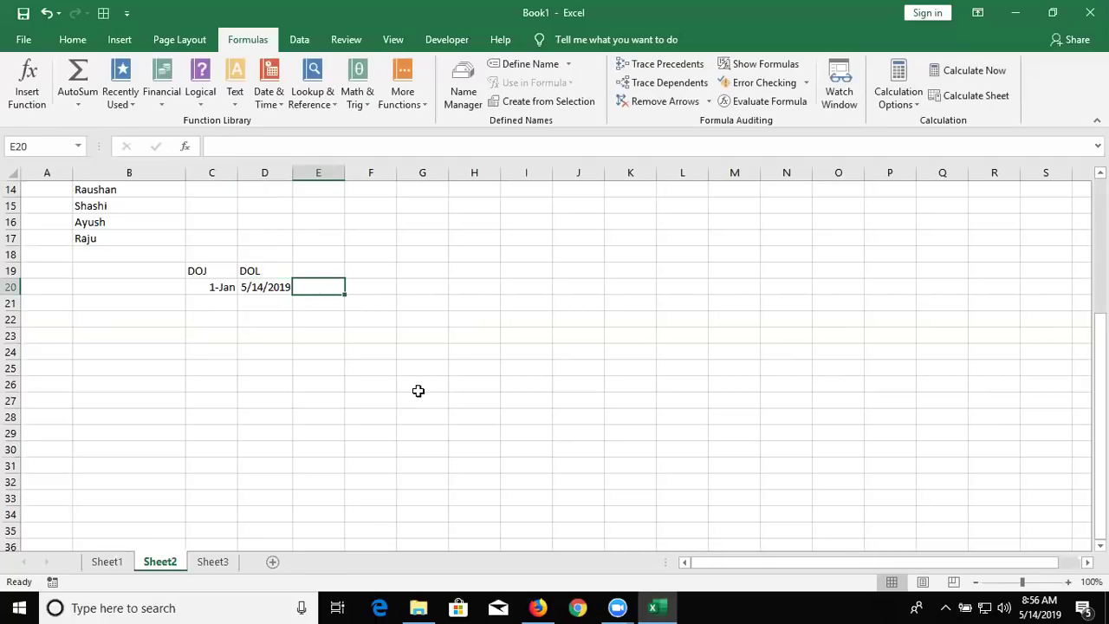
Step: Enter ="Working From "&C20&" to "&D20 in E20 to form the date sentence
{"action": "type", "text": "="}
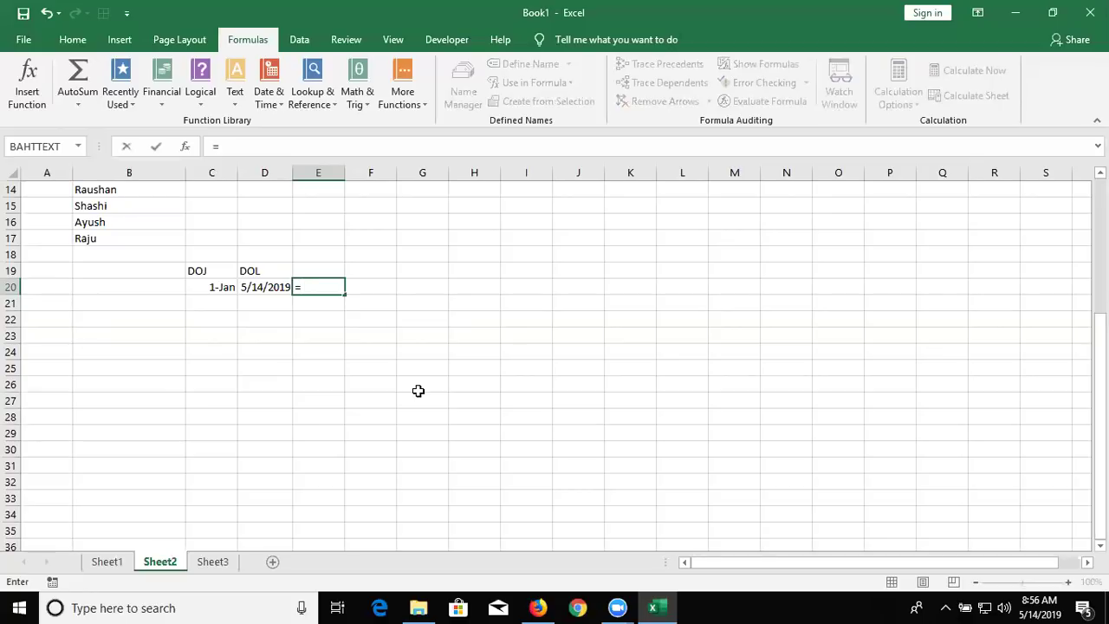
{"action": "type", "text": "\"W"}
{"action": "type", "text": "or"}
{"action": "type", "text": "k"}
{"action": "type", "text": "ing Form"}
{"action": "key", "text": "BackSpace"}
{"action": "key", "text": "BackSpace"}
{"action": "key", "text": "BackSpace"}
{"action": "type", "text": "rom\""}
{"action": "key", "text": "BackSpace"}
{"action": "type", "text": "\"&"}
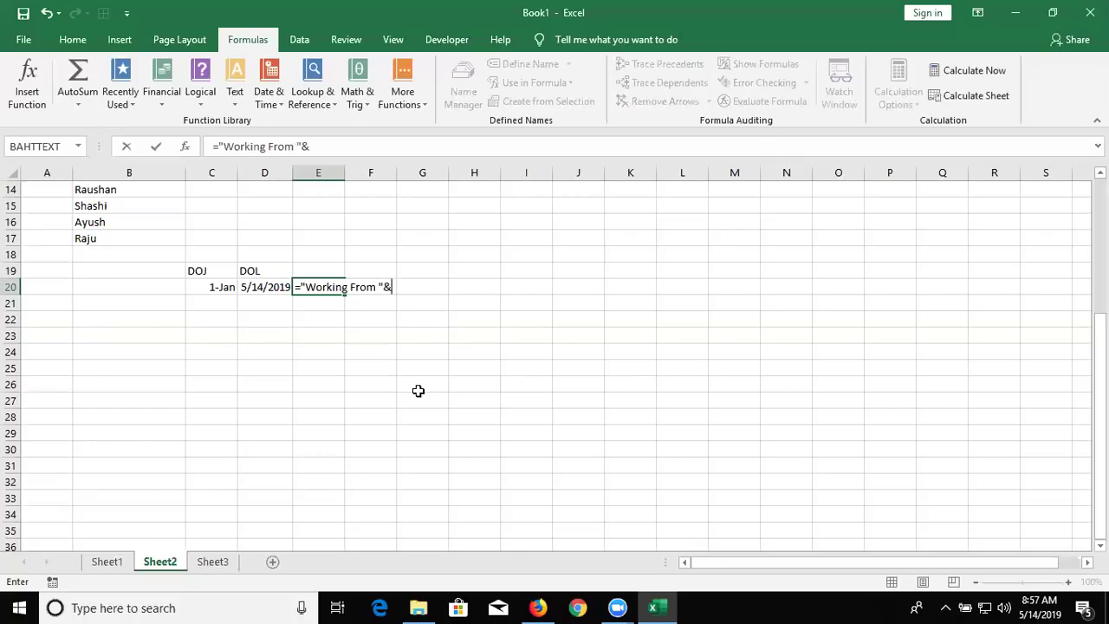
{"action": "left_click", "coordinate": [211, 288]}
{"action": "type", "text": "&\" "}
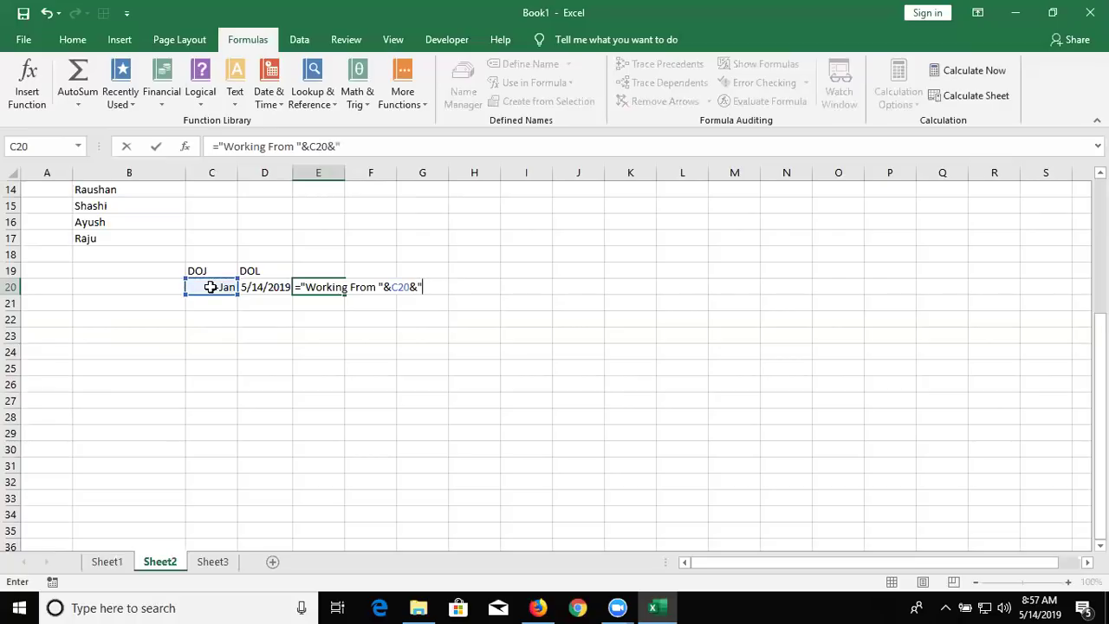
{"action": "type", "text": "to \" &"}
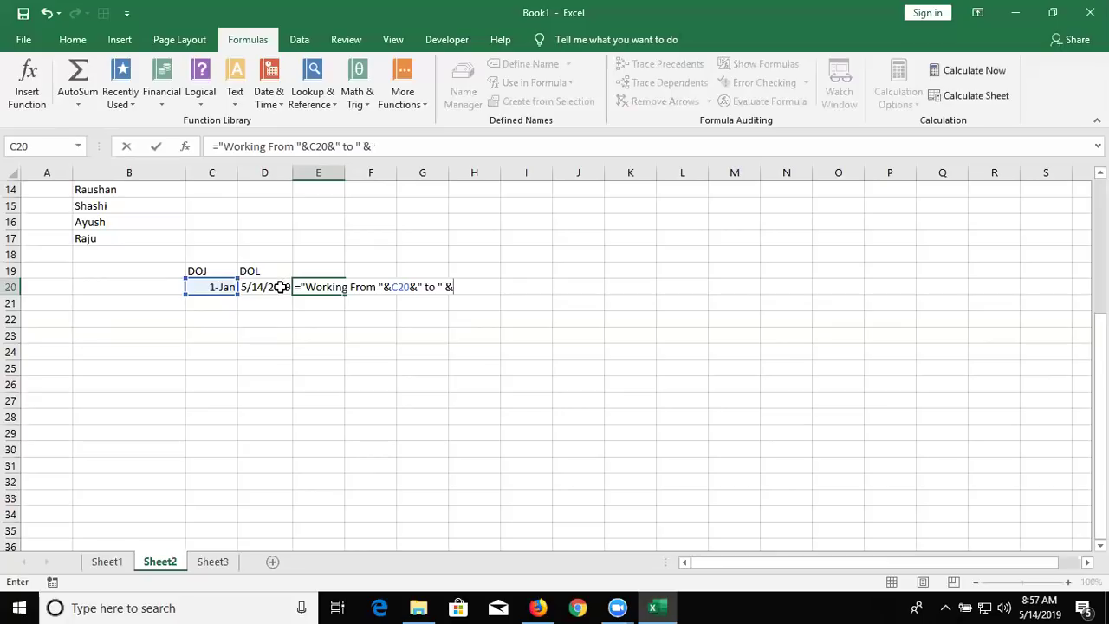
{"action": "left_click", "coordinate": [275, 287]}
{"action": "key", "text": "Return"}
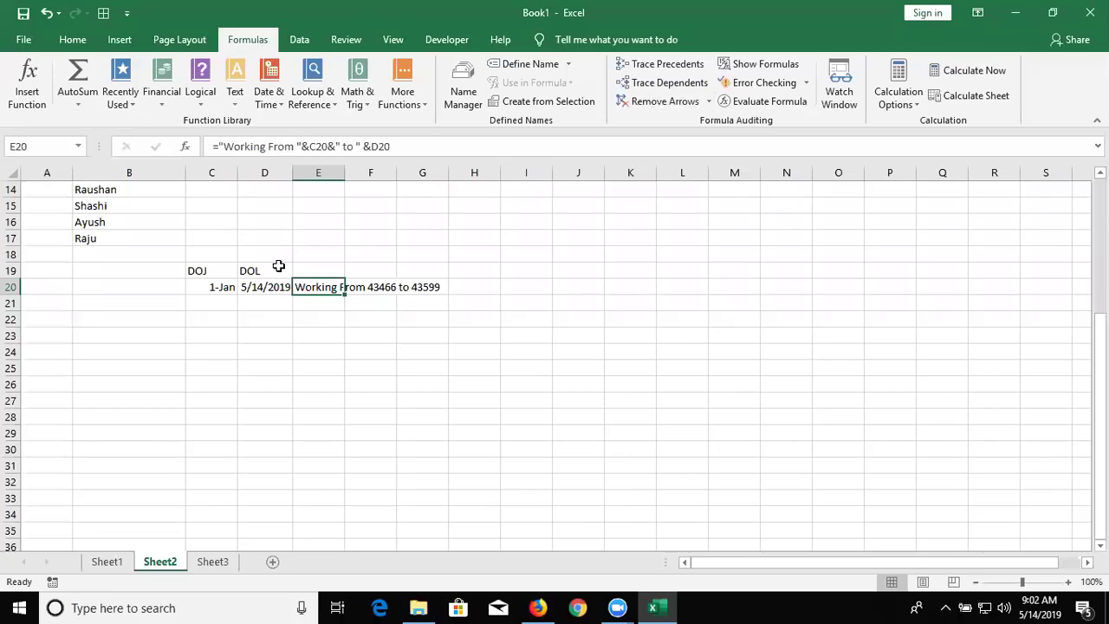
Step: Enter =TEXT(C20,"DD-MMM-YYYY") in C21 to format the joining date
{"action": "left_click", "coordinate": [217, 302]}
{"action": "type", "text": "="}
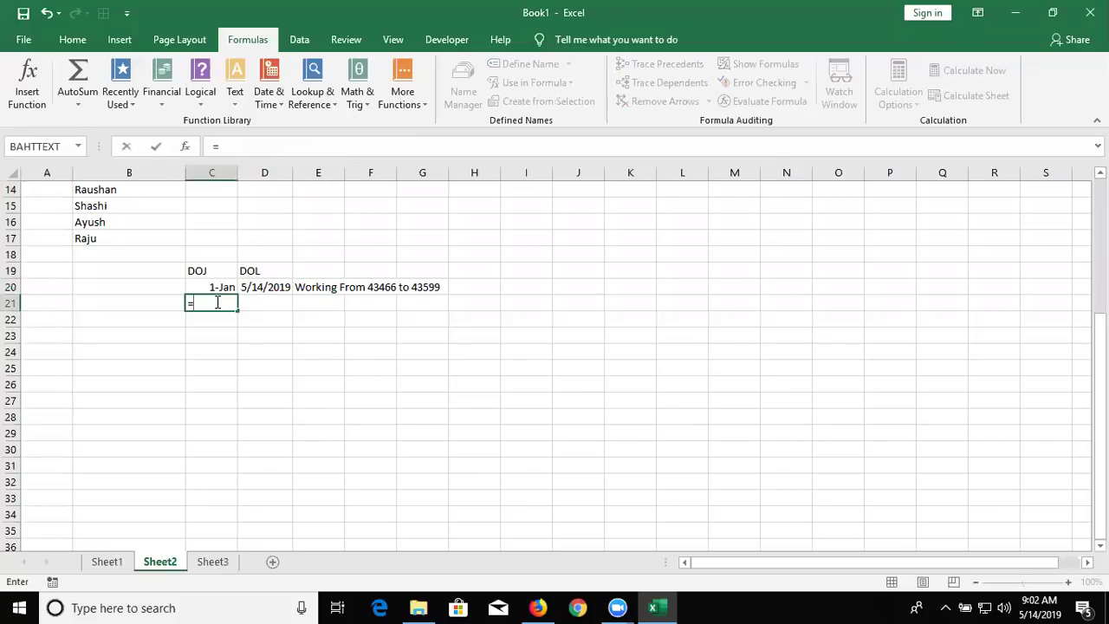
{"action": "type", "text": "te"}
{"action": "key", "text": "Tab"}
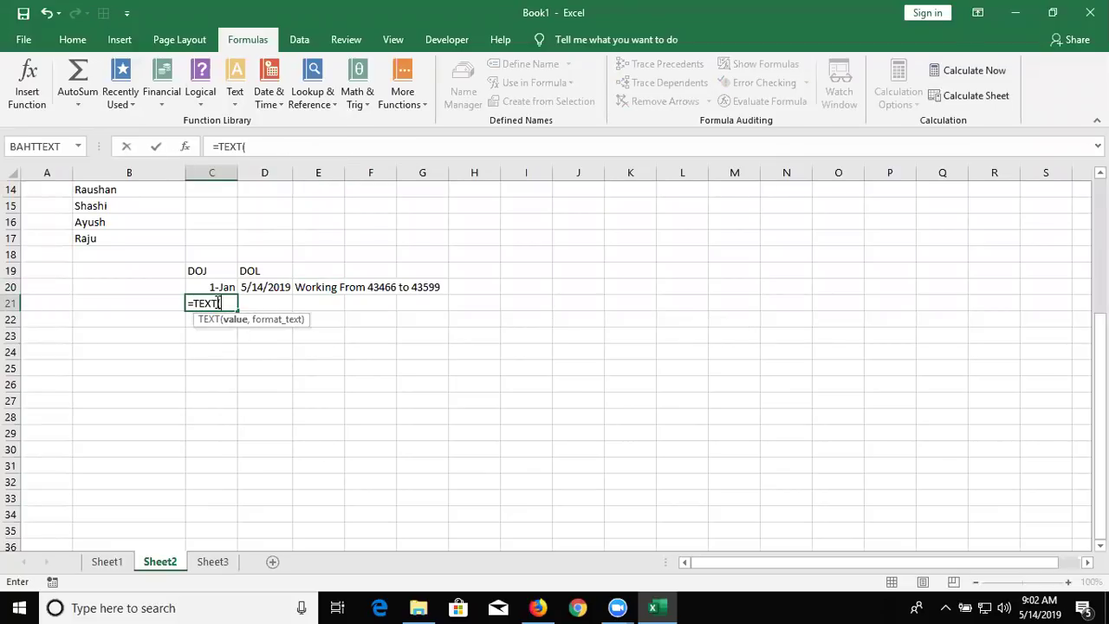
{"action": "key", "text": "Up"}
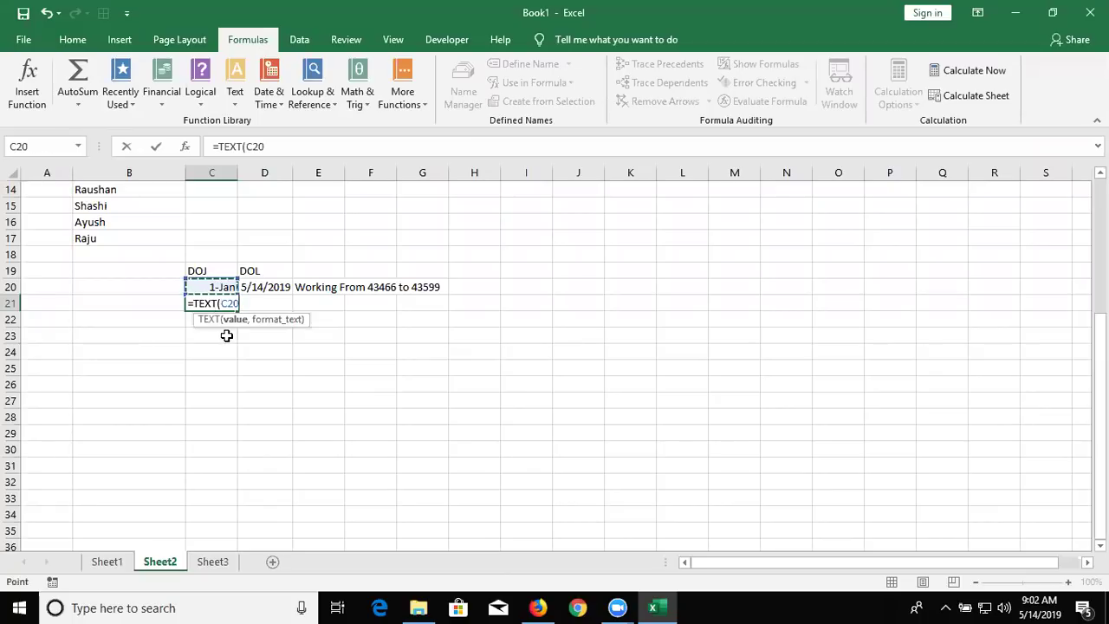
{"action": "type", "text": ",\""}
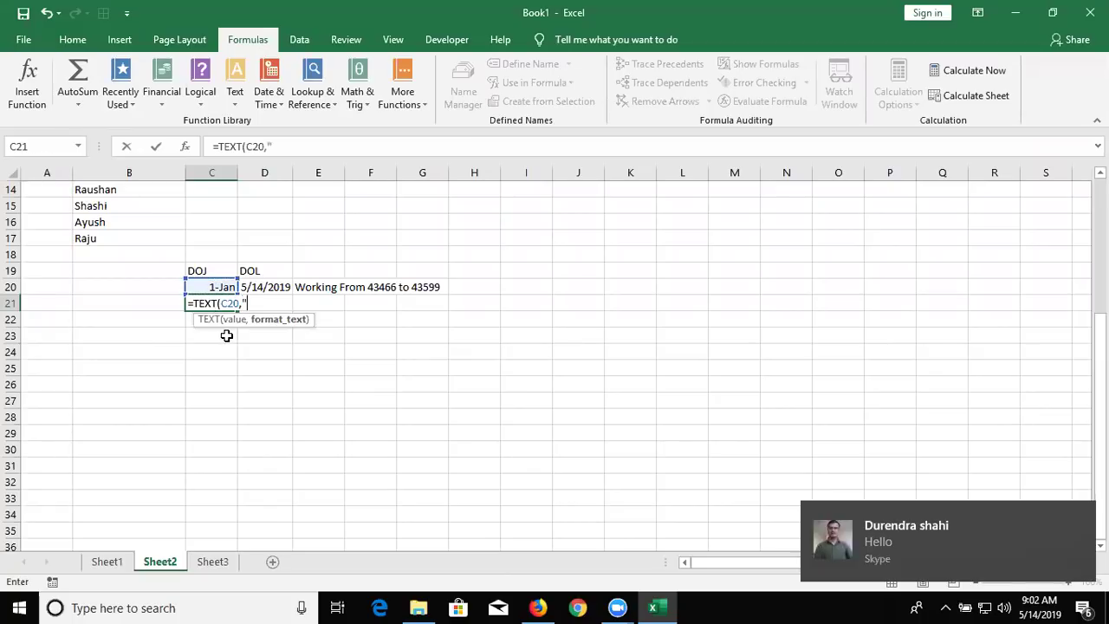
{"action": "type", "text": "DDD"}
{"action": "key", "text": "BackSpace"}
{"action": "type", "text": "-MMM-"}
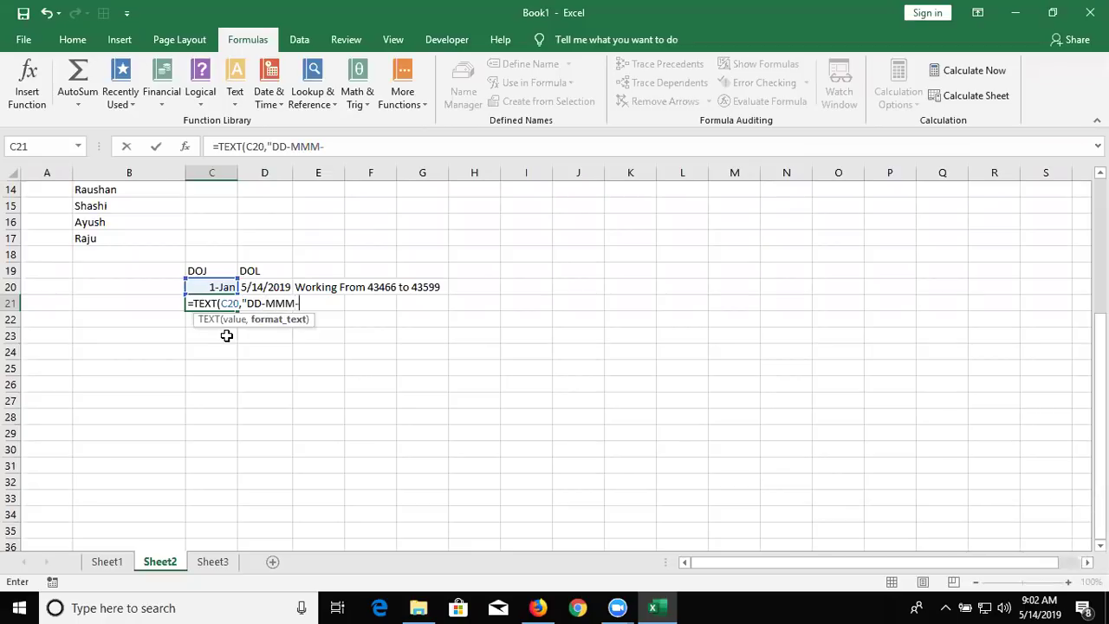
{"action": "type", "text": "YYYY"}
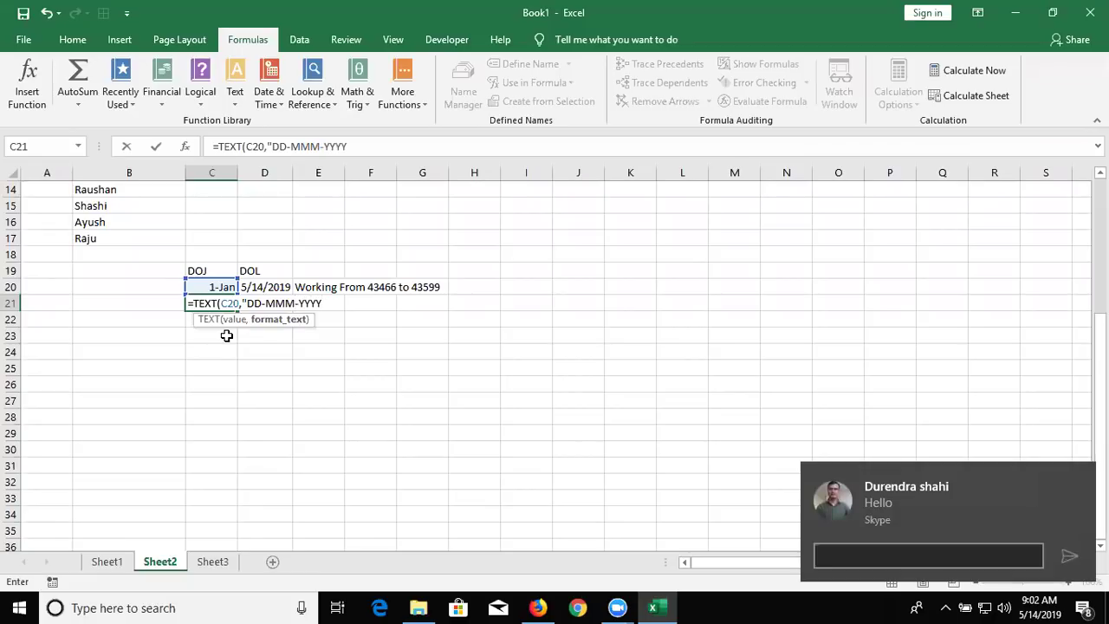
{"action": "type", "text": "\""}
{"action": "key", "text": "Return"}
{"action": "type", "text": "1"}
{"action": "key", "text": "Escape"}
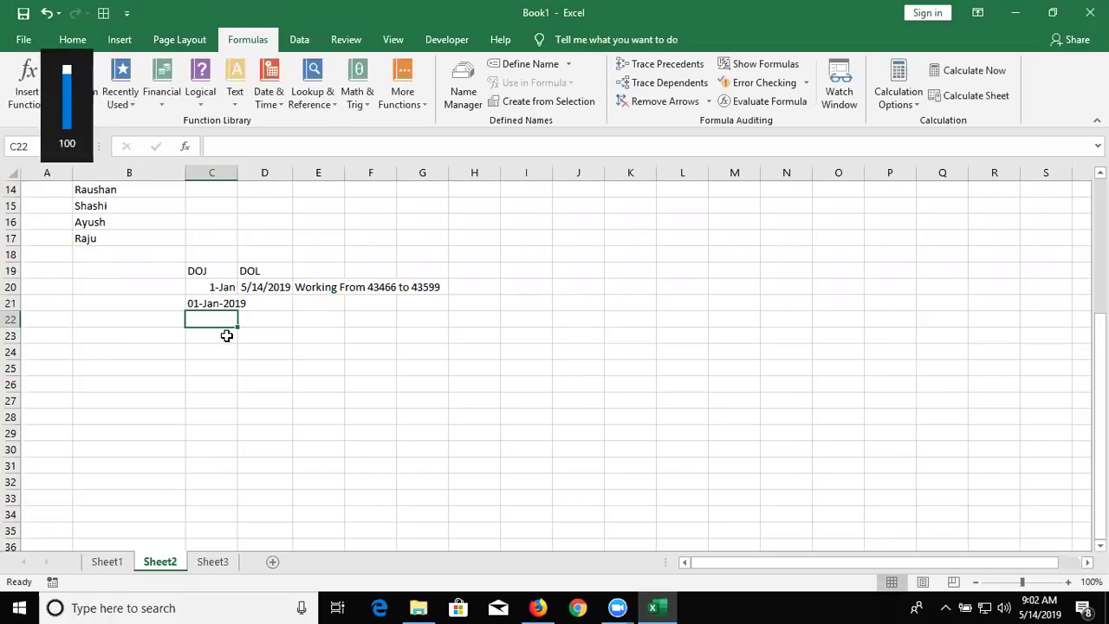
Step: Copy the TEXT formula into D21 and the sentence formula down into E21
{"action": "key", "text": "Up"}
{"action": "key", "text": "shift+Right"}
{"action": "key", "text": "ctrl+d"}
{"action": "key", "text": "Right"}
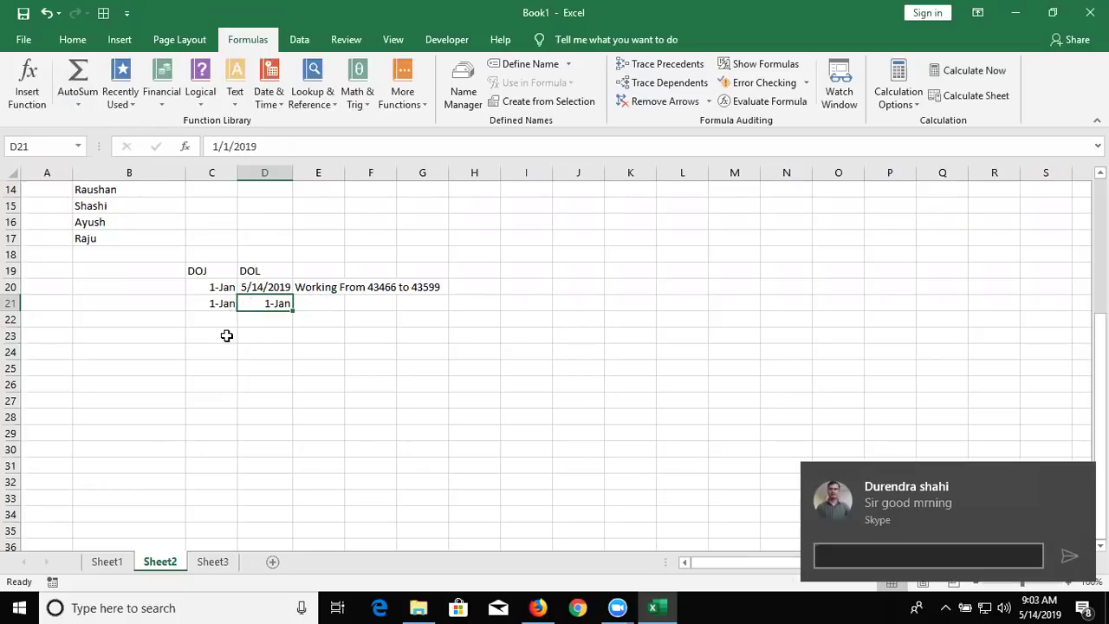
{"action": "key", "text": "ctrl+z"}
{"action": "key", "text": "ctrl+z"}
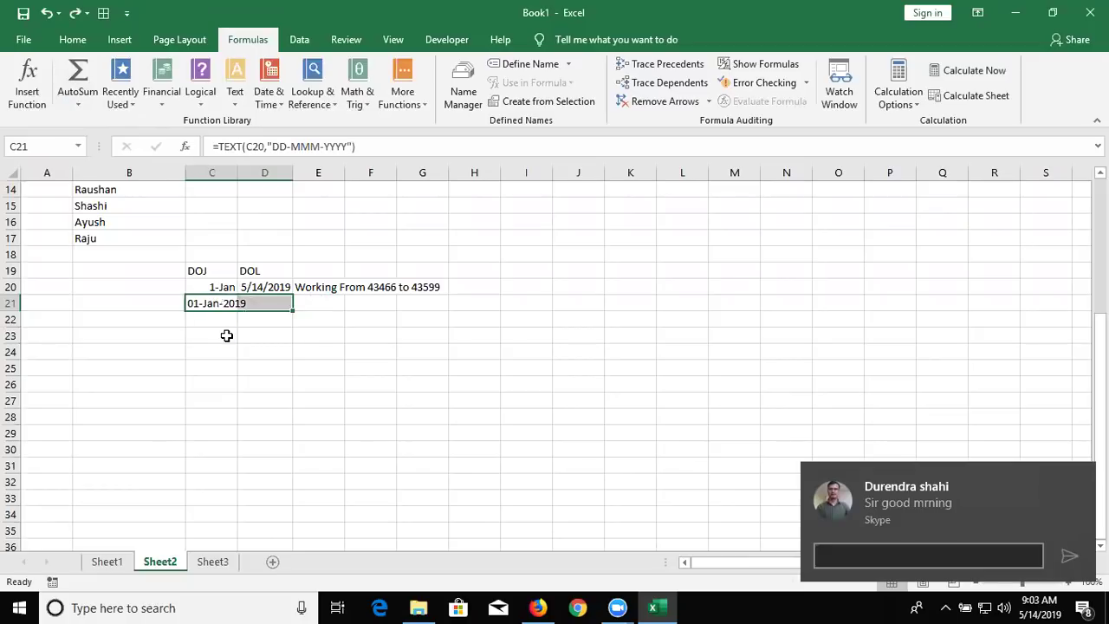
{"action": "key", "text": "ctrl+r"}
{"action": "key", "text": "Right"}
{"action": "key", "text": "Right"}
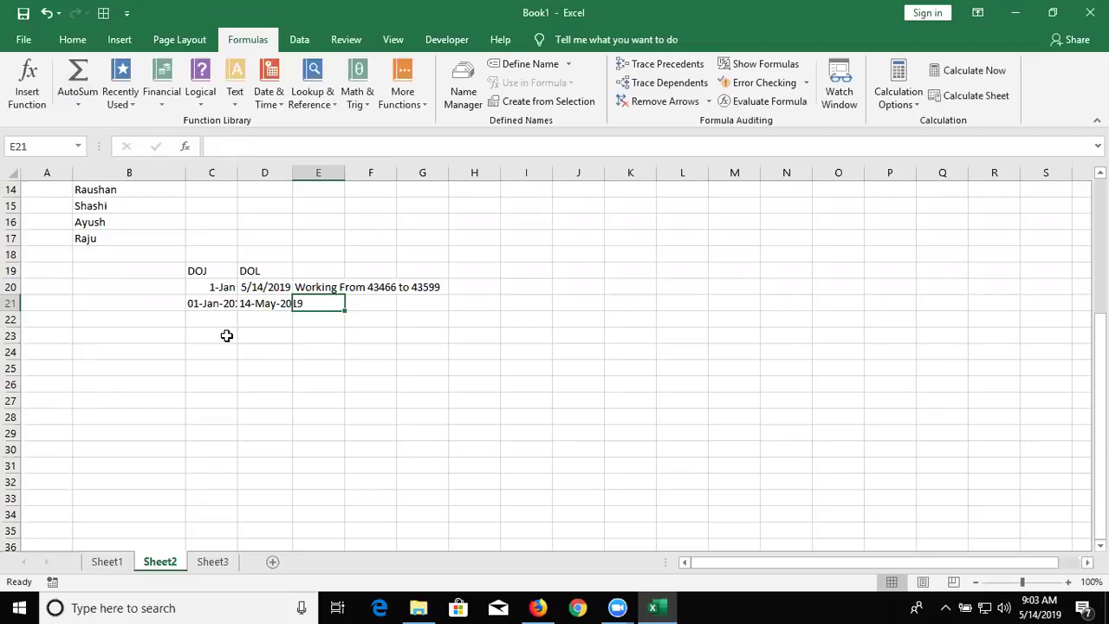
{"action": "key", "text": "ctrl+d"}
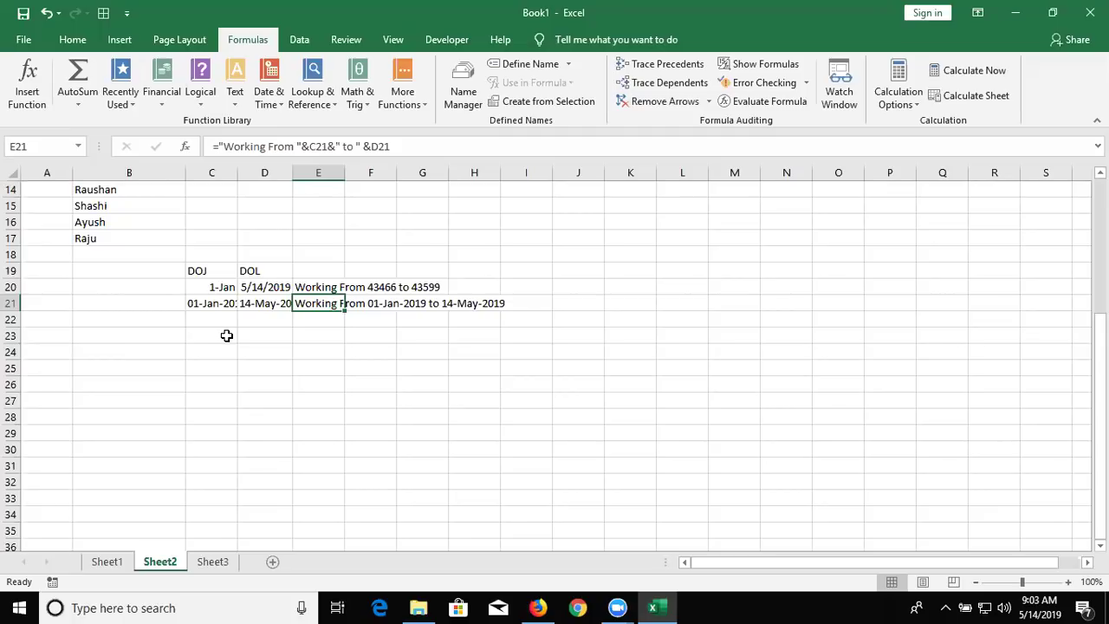
Step: Review the E21 sentence and the TEXT formulas in C21 and D21
{"action": "key", "text": "Up"}
{"action": "key", "text": "Down"}
{"action": "key", "text": "Down"}
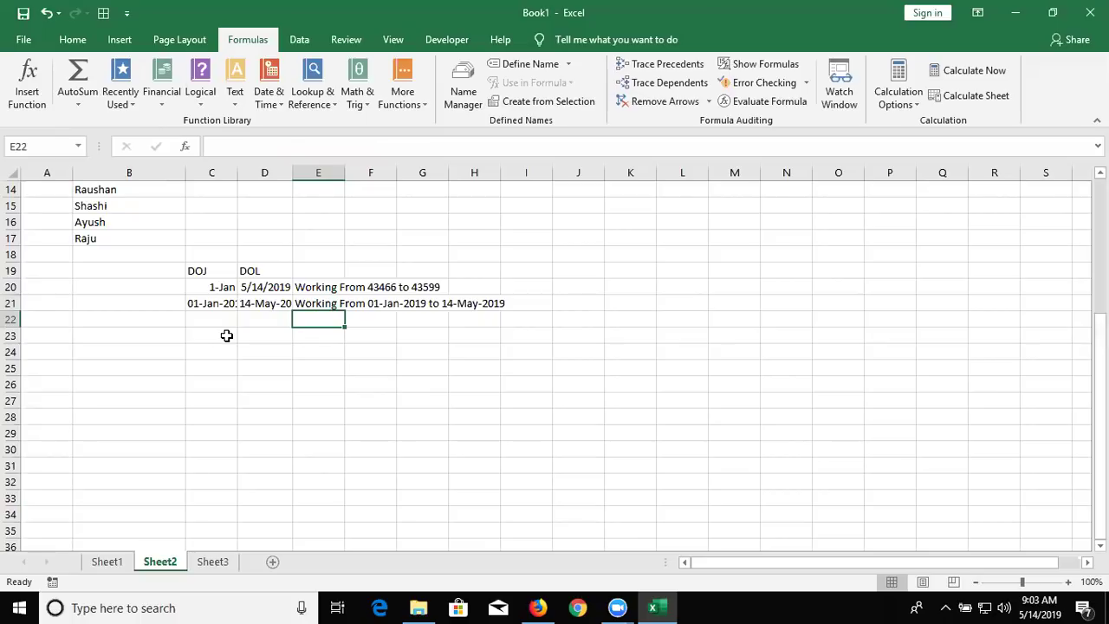
{"action": "key", "text": "Up"}
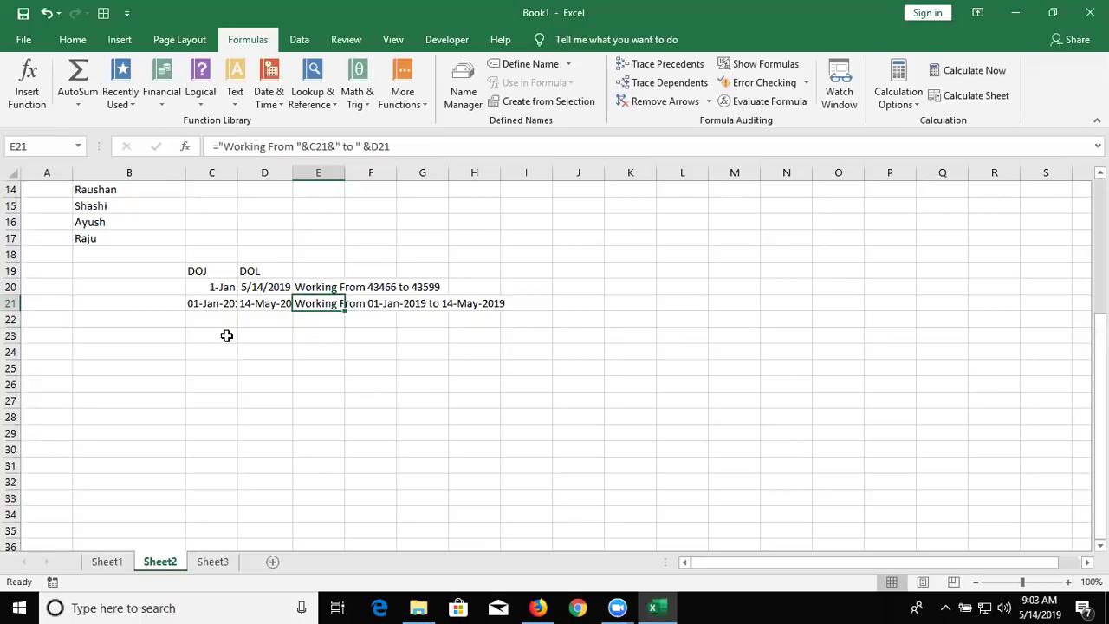
{"action": "key", "text": "Down"}
{"action": "key", "text": "Left"}
{"action": "key", "text": "Left"}
{"action": "key", "text": "Up"}
{"action": "key", "text": "Right"}
{"action": "key", "text": "Down"}
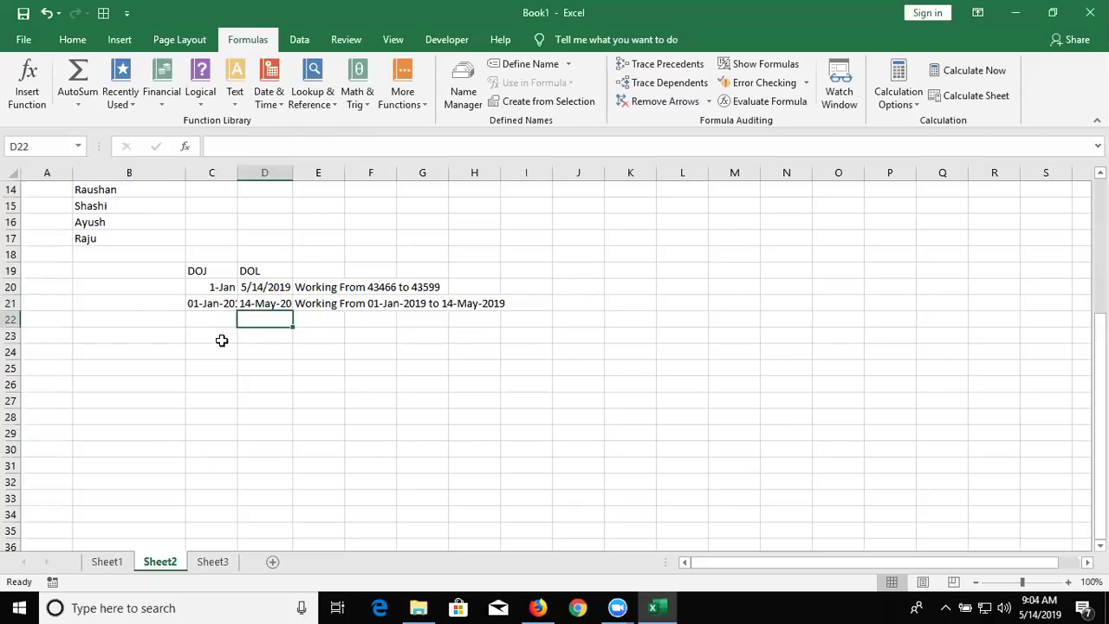
{"action": "left_click", "coordinate": [222, 340]}
{"action": "left_click_drag", "start_coordinate": [511, 499], "coordinate": [578, 527]}
{"action": "left_click", "coordinate": [579, 528]}
{"action": "left_click", "coordinate": [652, 604]}
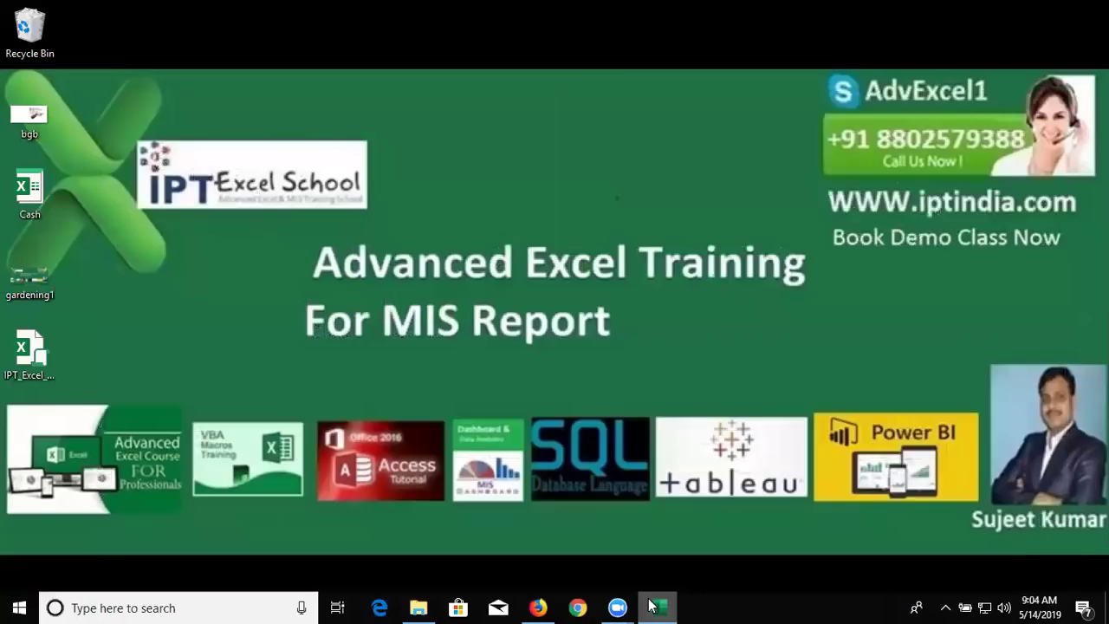
{"action": "left_click", "coordinate": [652, 605]}
{"action": "left_click", "coordinate": [189, 347]}
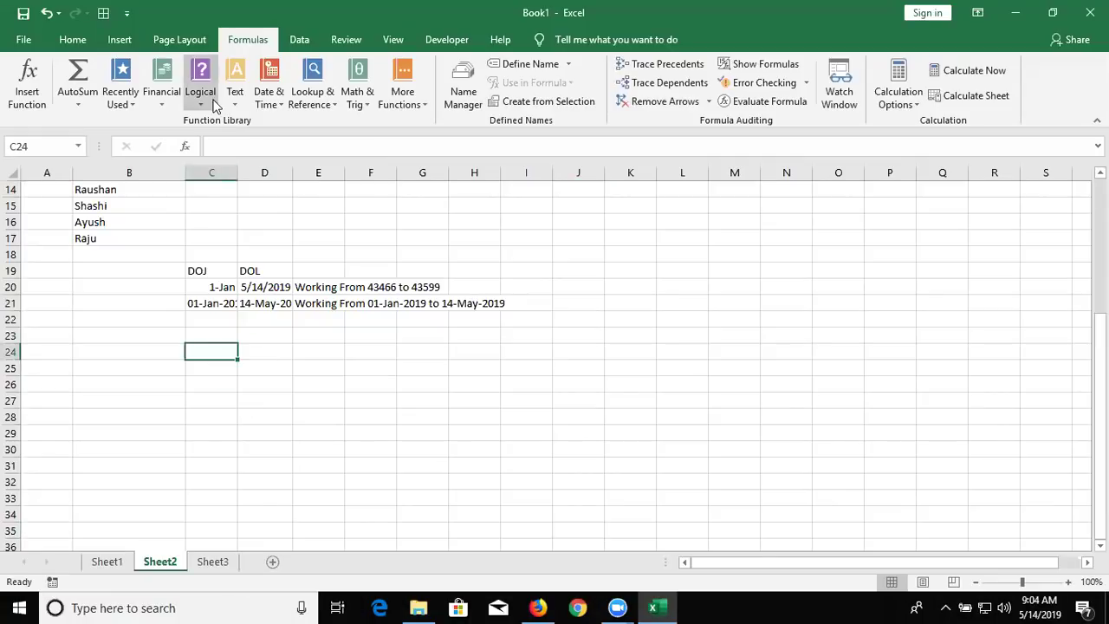
{"action": "left_click", "coordinate": [200, 97]}
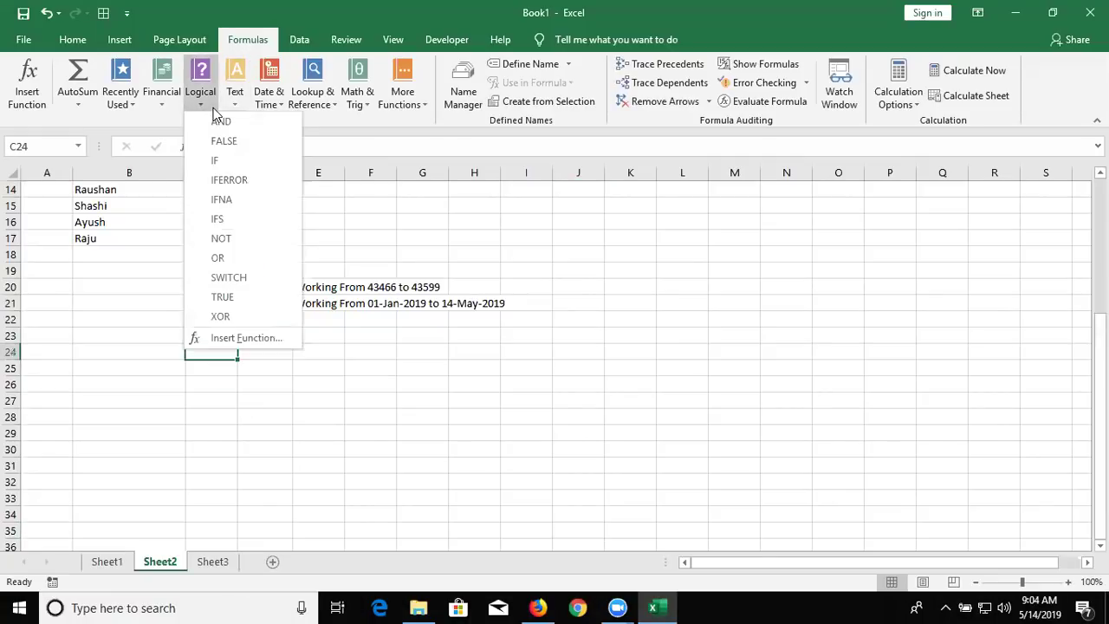
{"action": "left_click", "coordinate": [234, 102]}
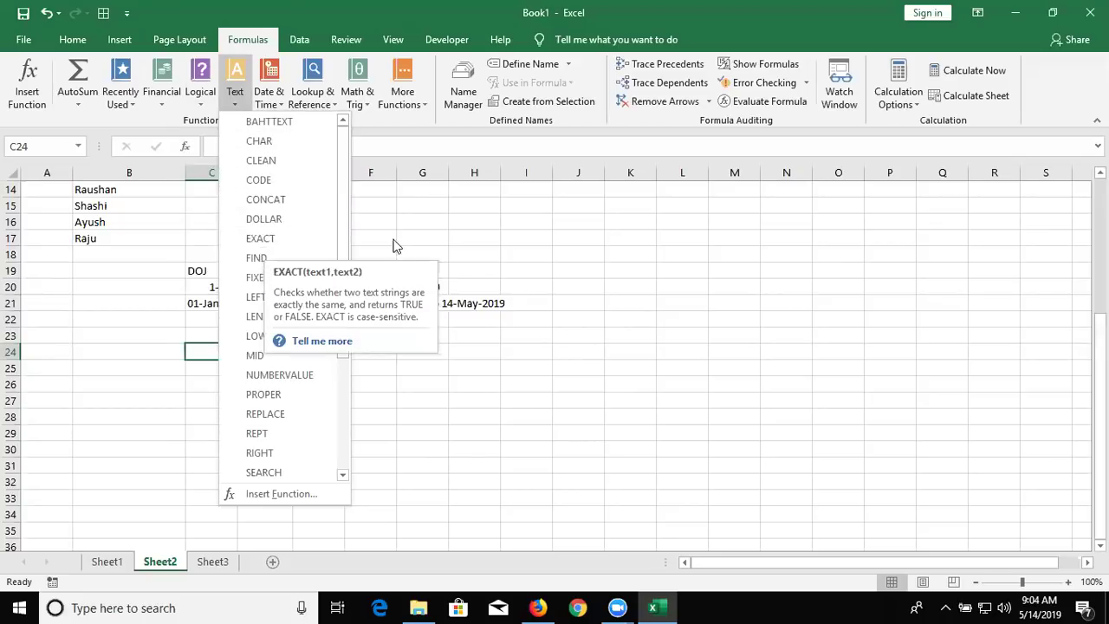
{"action": "left_click", "coordinate": [594, 240]}
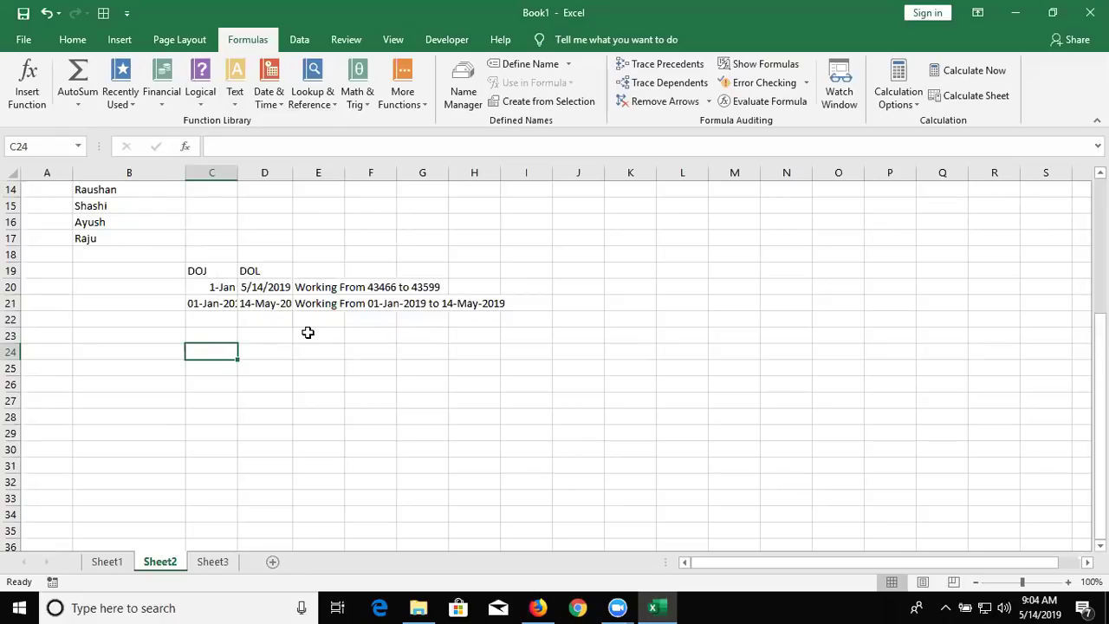
Step: Enter 1466 in C24, replacing the first entry of 124
{"action": "type", "text": "124"}
{"action": "key", "text": "Return"}
{"action": "key", "text": "Up"}
{"action": "type", "text": "1466"}
{"action": "key", "text": "Return"}
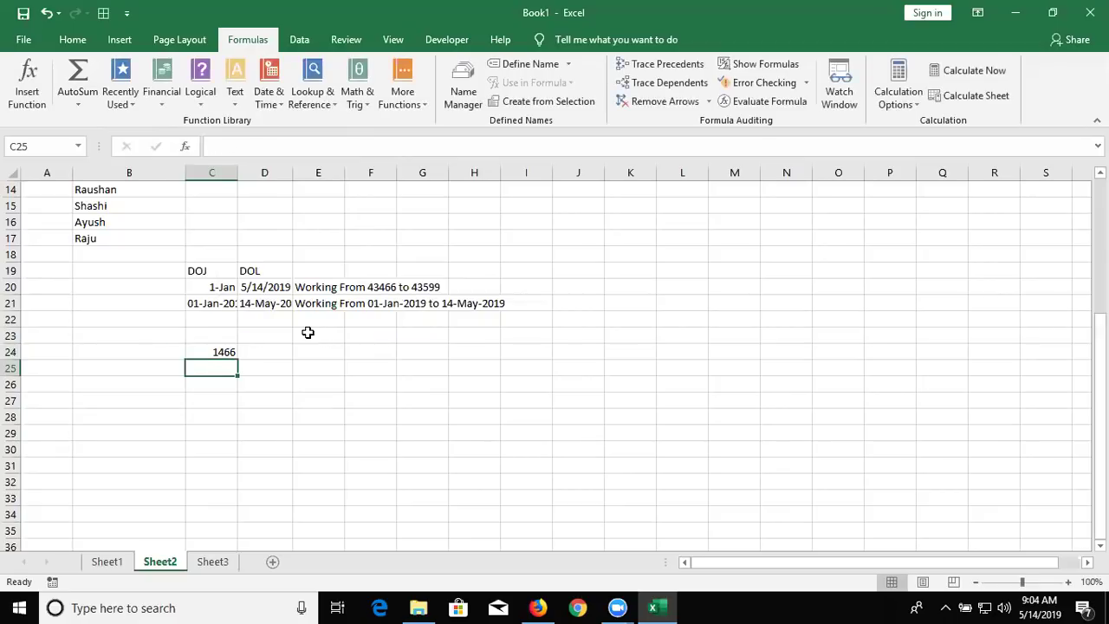
Step: Try time, date, currency and number formats on C24, then reset it to General
{"action": "key", "text": "Up"}
{"action": "key", "text": "ctrl+shift+2"}
{"action": "key", "text": "ctrl+shift+3"}
{"action": "key", "text": "ctrl+shift+4"}
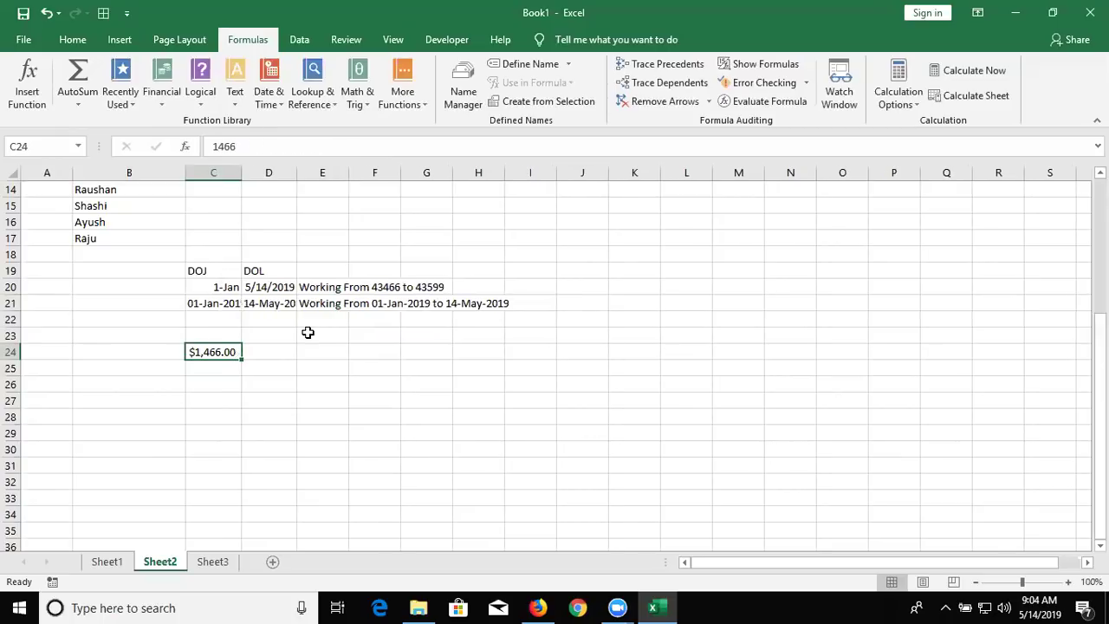
{"action": "key", "text": "ctrl+shift+3"}
{"action": "key", "text": "ctrl+shift+1"}
{"action": "key", "text": "ctrl+shift+grave"}
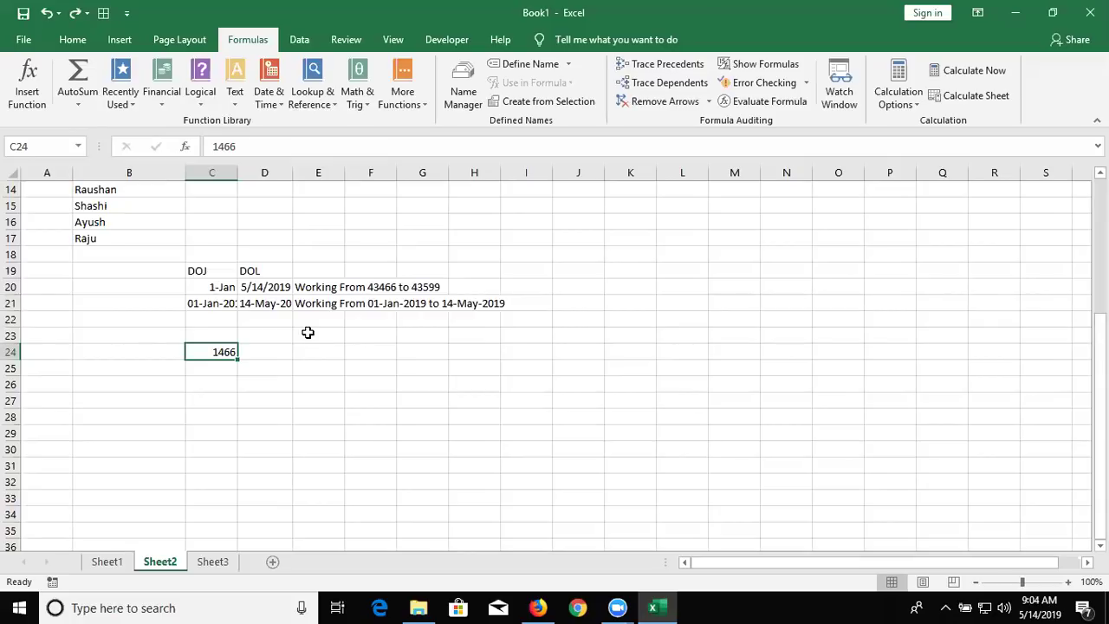
Step: Enter =DOLLAR(C24) in D24 to show the value as $1,466.00
{"action": "key", "text": "Up"}
{"action": "key", "text": "Right"}
{"action": "key", "text": "Down"}
{"action": "type", "text": "="}
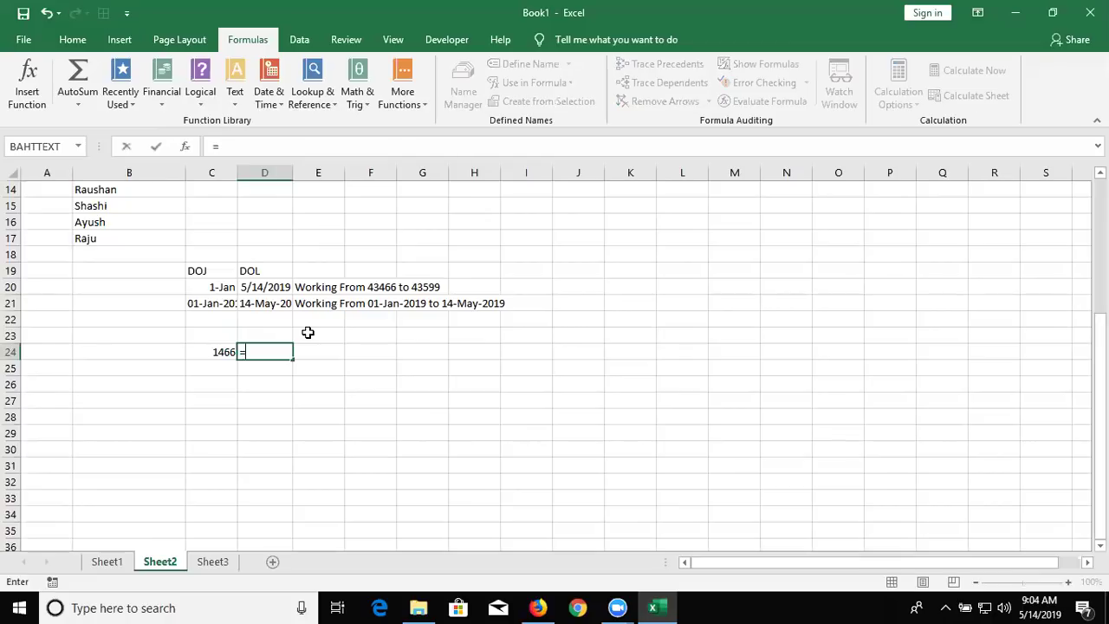
{"action": "type", "text": "dol"}
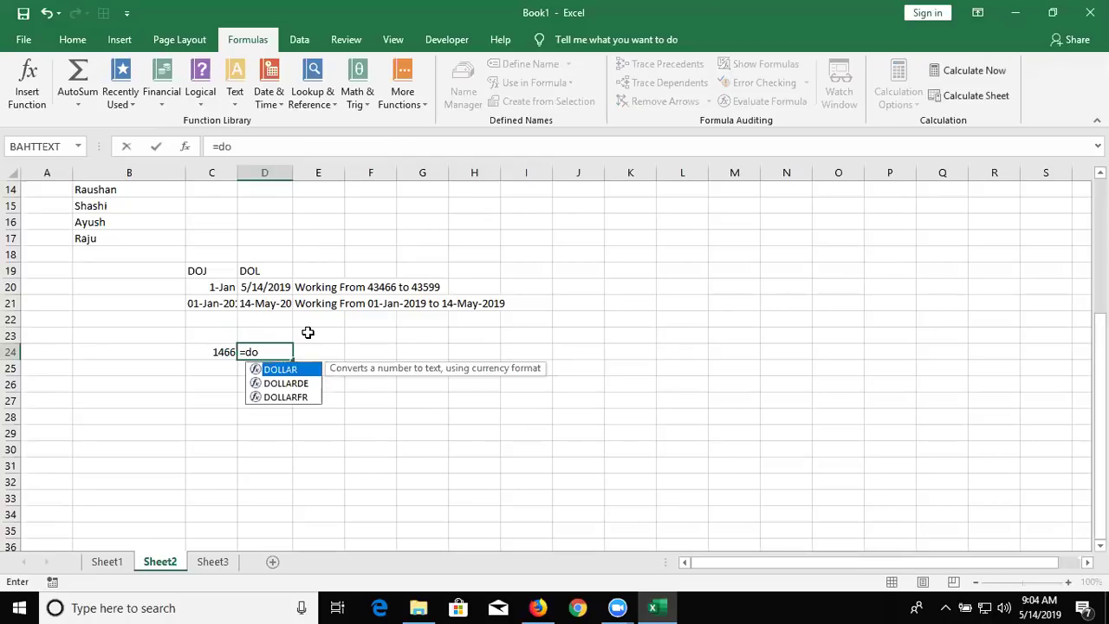
{"action": "key", "text": "Tab"}
{"action": "key", "text": "Left"}
{"action": "key", "text": "Return"}
{"action": "key", "text": "Up"}
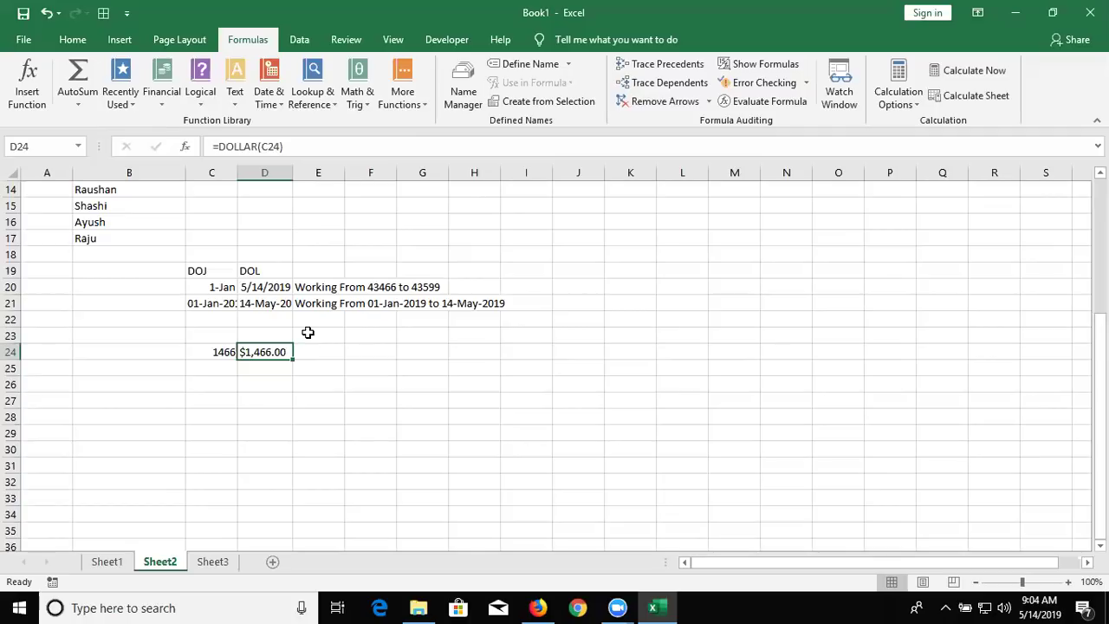
Step: Enter =FIXED(C24) in C25, returning 1,466.00
{"action": "key", "text": "Down"}
{"action": "key", "text": "Left"}
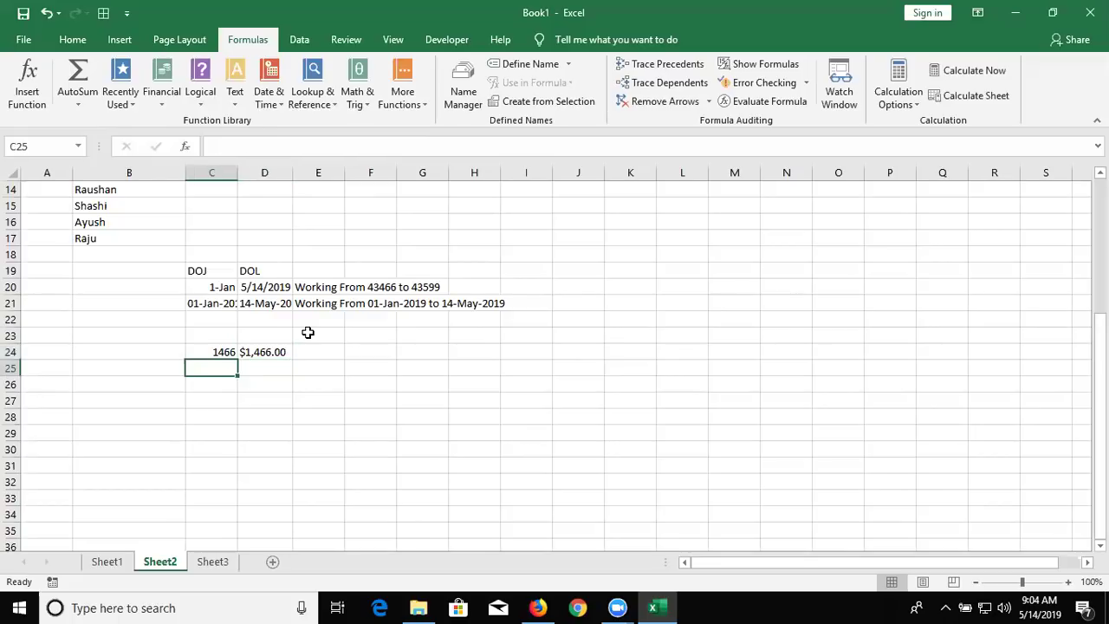
{"action": "type", "text": "="}
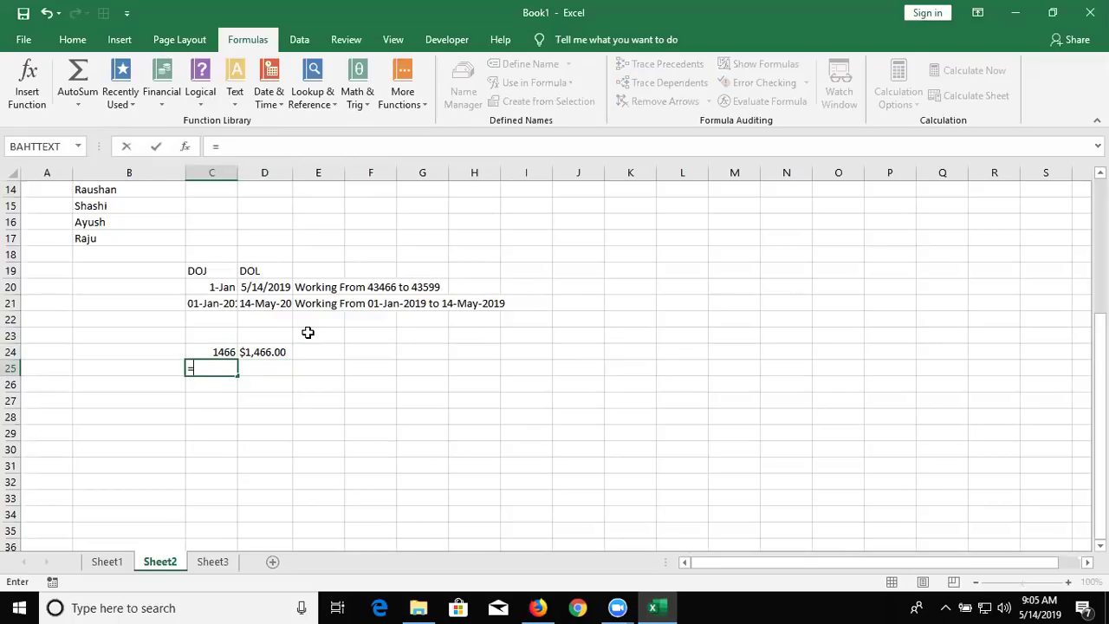
{"action": "type", "text": "fi"}
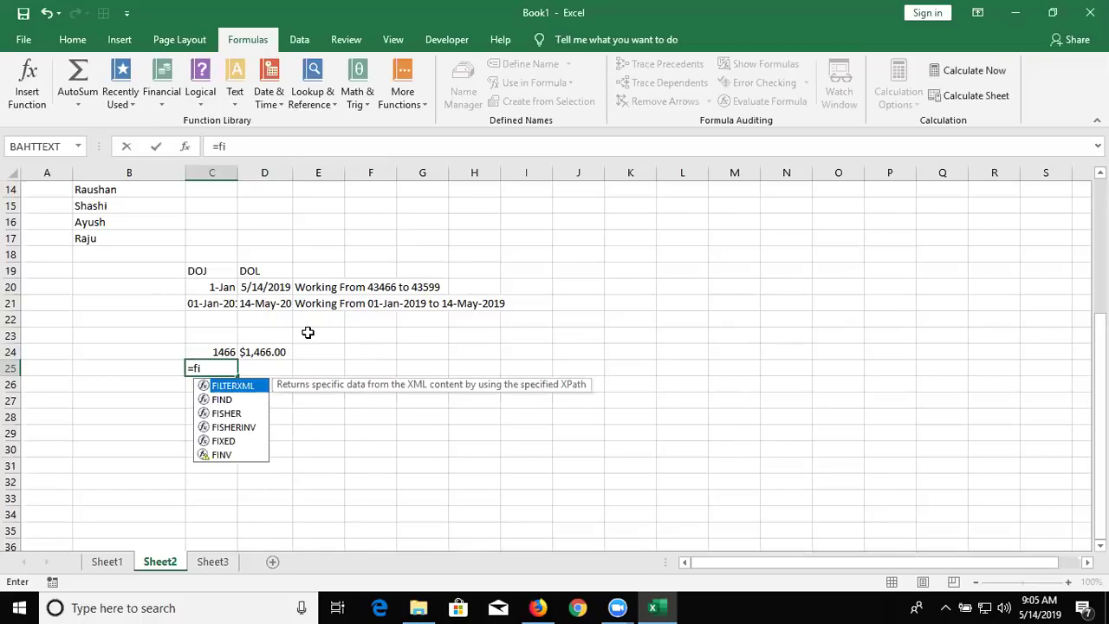
{"action": "type", "text": "x"}
{"action": "key", "text": "Tab"}
{"action": "type", "text": "C24"}
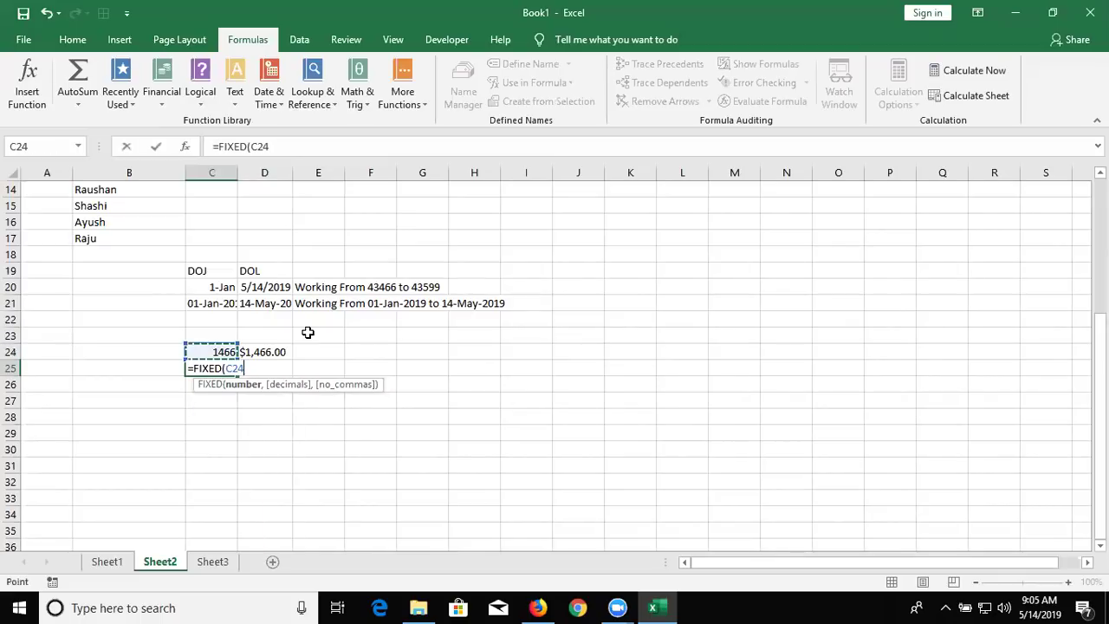
{"action": "key", "text": "ctrl+Return"}
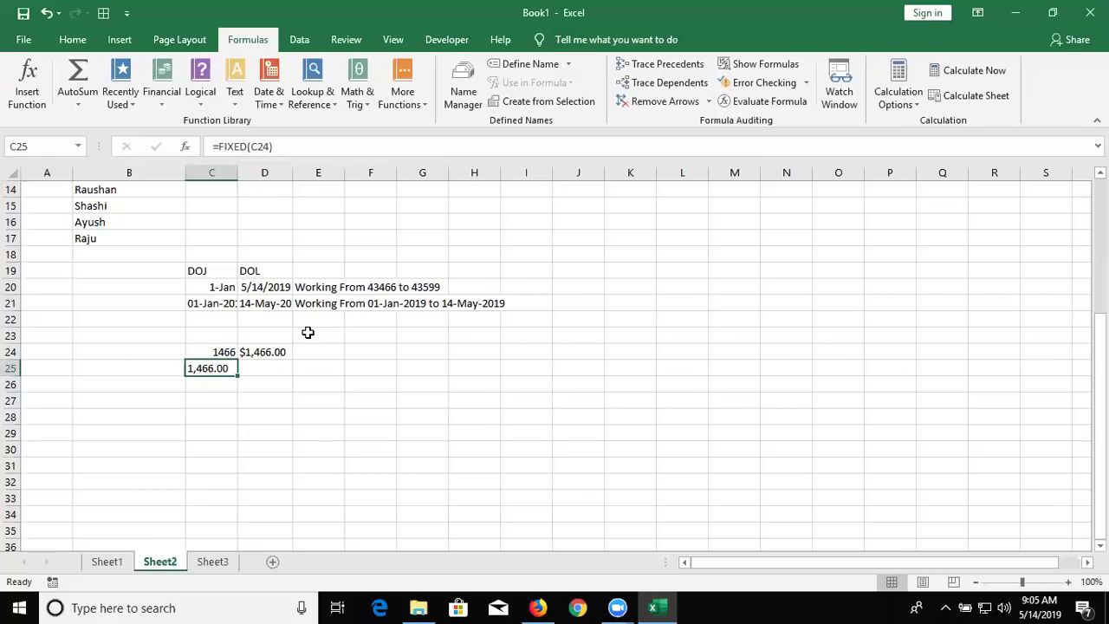
{"action": "key", "text": "Right"}
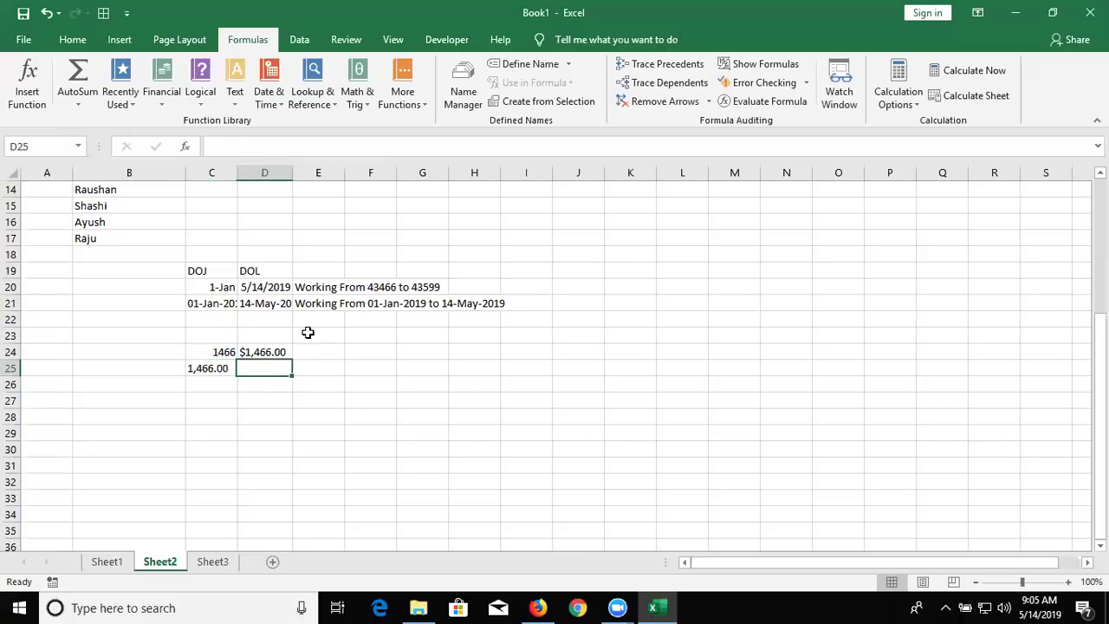
{"action": "key", "text": "Down"}
{"action": "key", "text": "Down"}
Step: Enter ram in C27 and RAM in D27
{"action": "key", "text": "Left"}
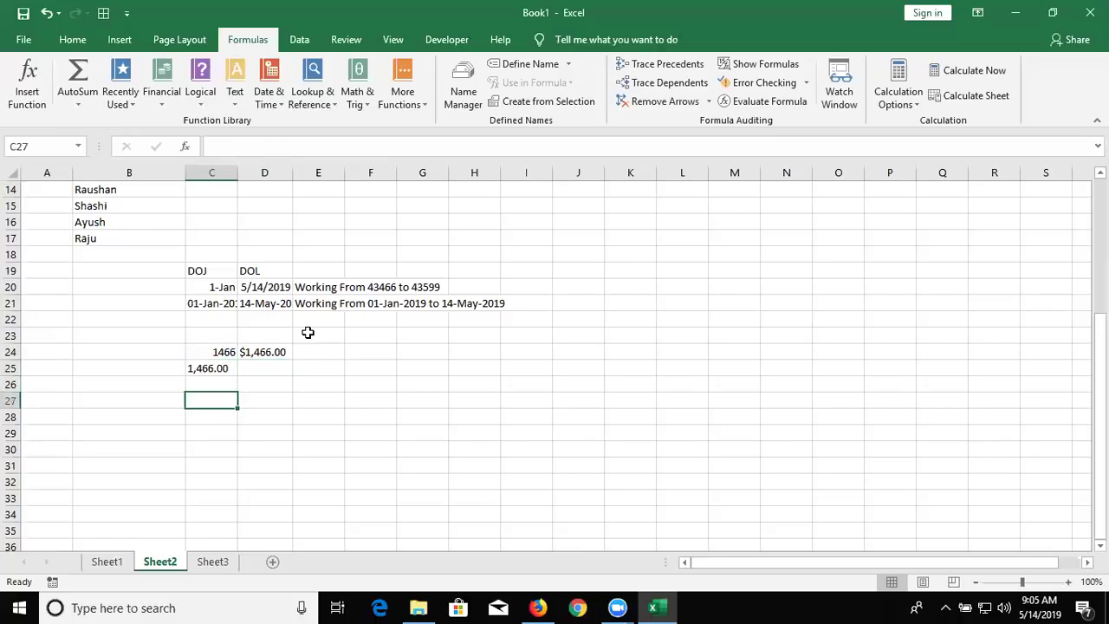
{"action": "type", "text": "ram"}
{"action": "key", "text": "Right"}
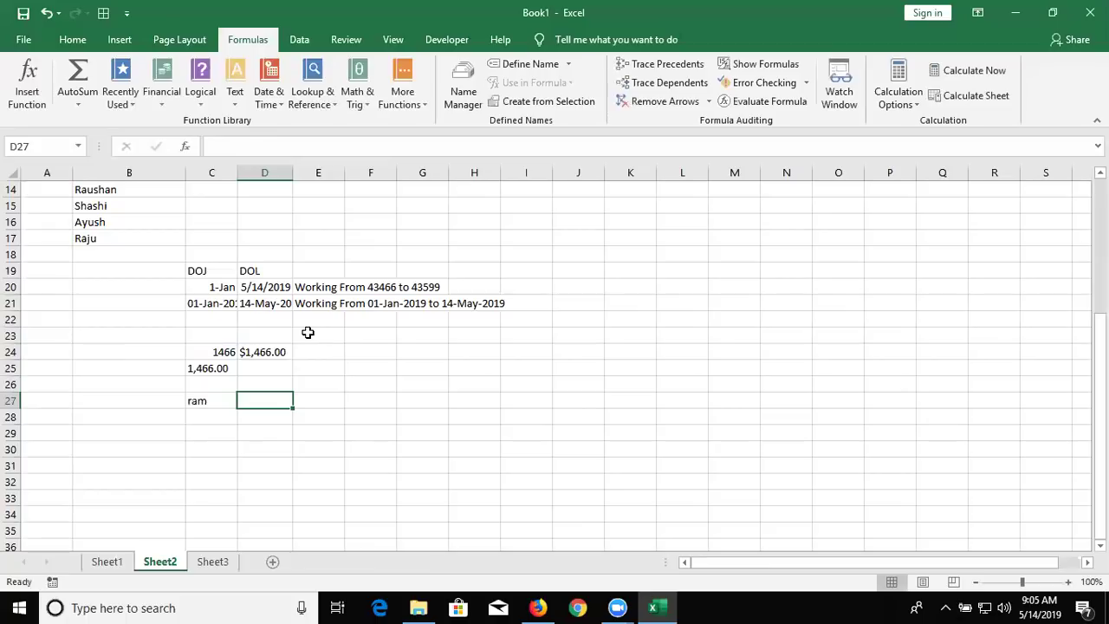
{"action": "type", "text": "RAM"}
{"action": "key", "text": "Return"}
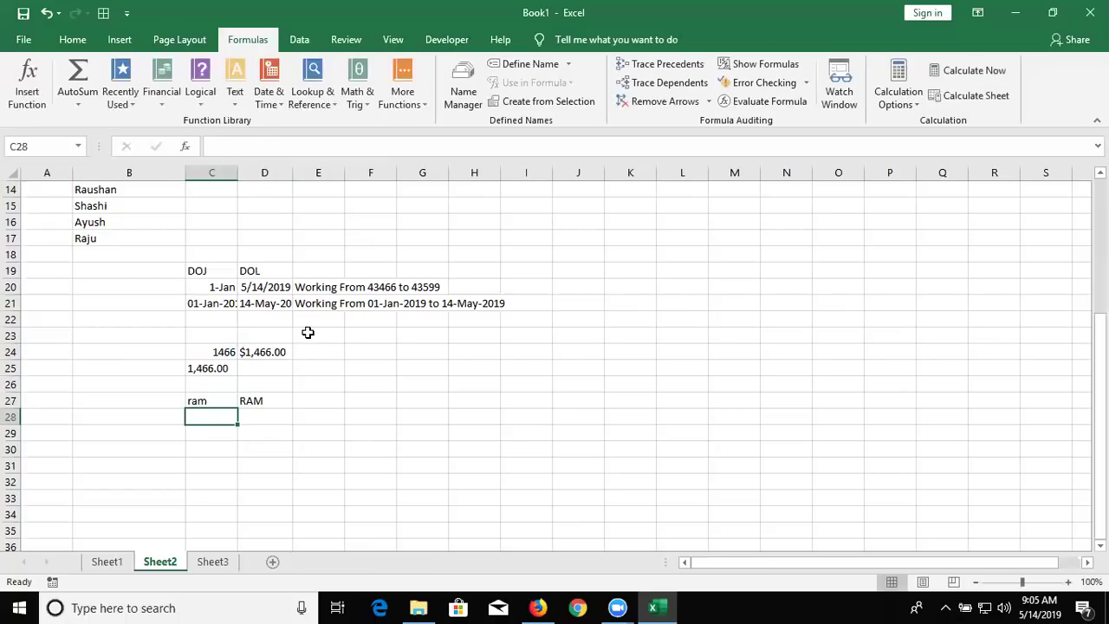
Step: Enter =C27=D27 in C28, which returns TRUE
{"action": "type", "text": "="}
{"action": "key", "text": "Up"}
{"action": "type", "text": "="}
{"action": "key", "text": "Right"}
{"action": "key", "text": "Up"}
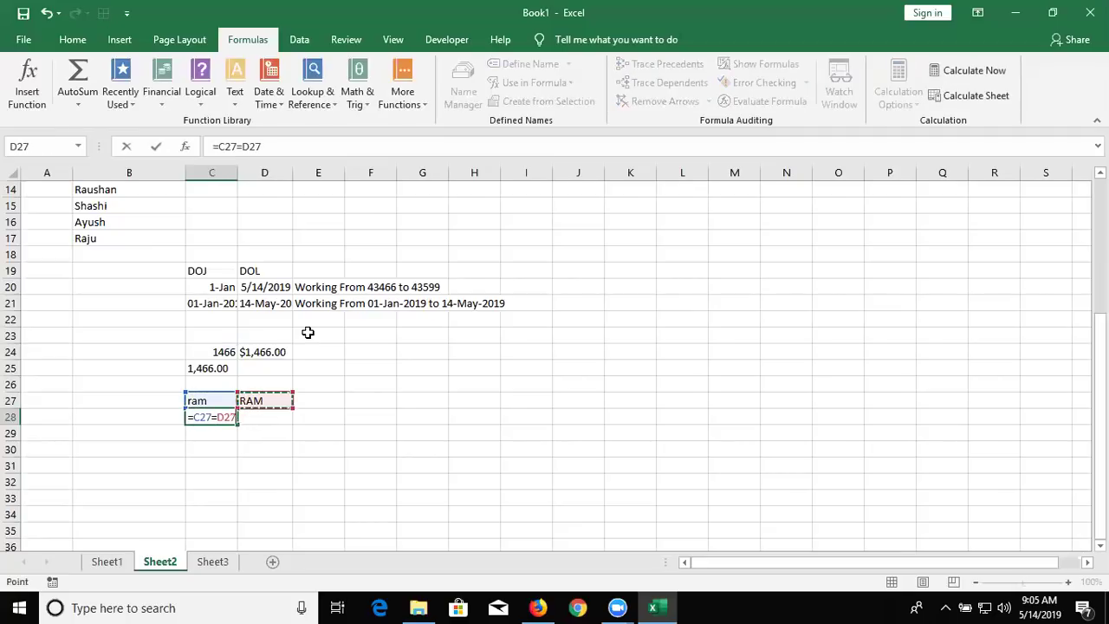
{"action": "key", "text": "Return"}
{"action": "key", "text": "Up"}
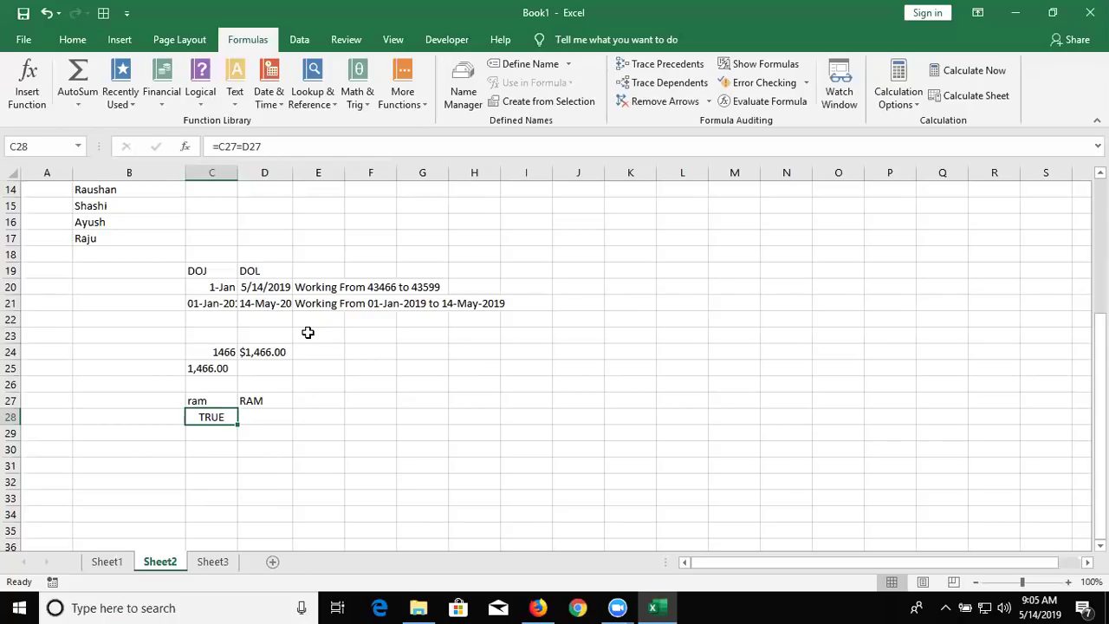
Step: Enter =EXACT(C27,D27) in D28, which returns FALSE for the case difference
{"action": "key", "text": "Right"}
{"action": "type", "text": "=ex"}
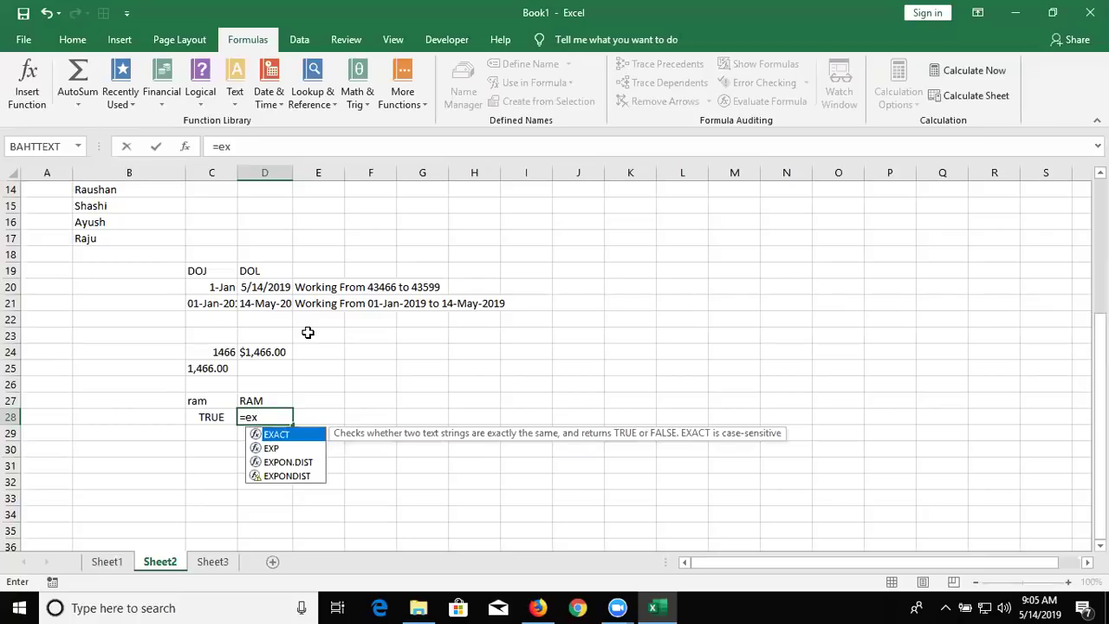
{"action": "key", "text": "Tab"}
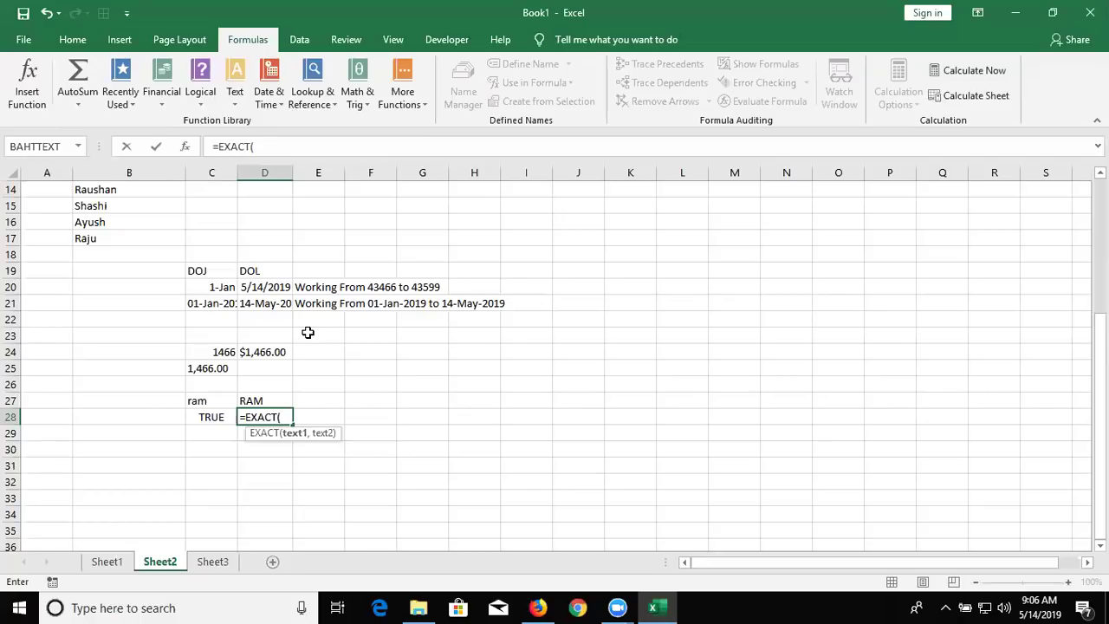
{"action": "left_click", "coordinate": [218, 401]}
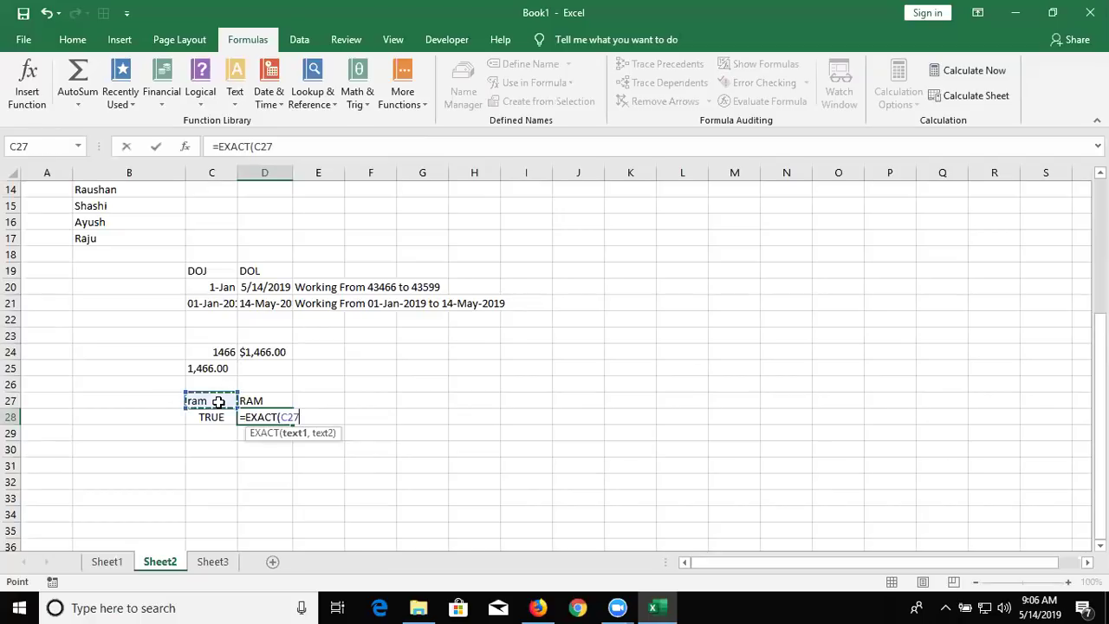
{"action": "type", "text": ","}
{"action": "left_click", "coordinate": [247, 401]}
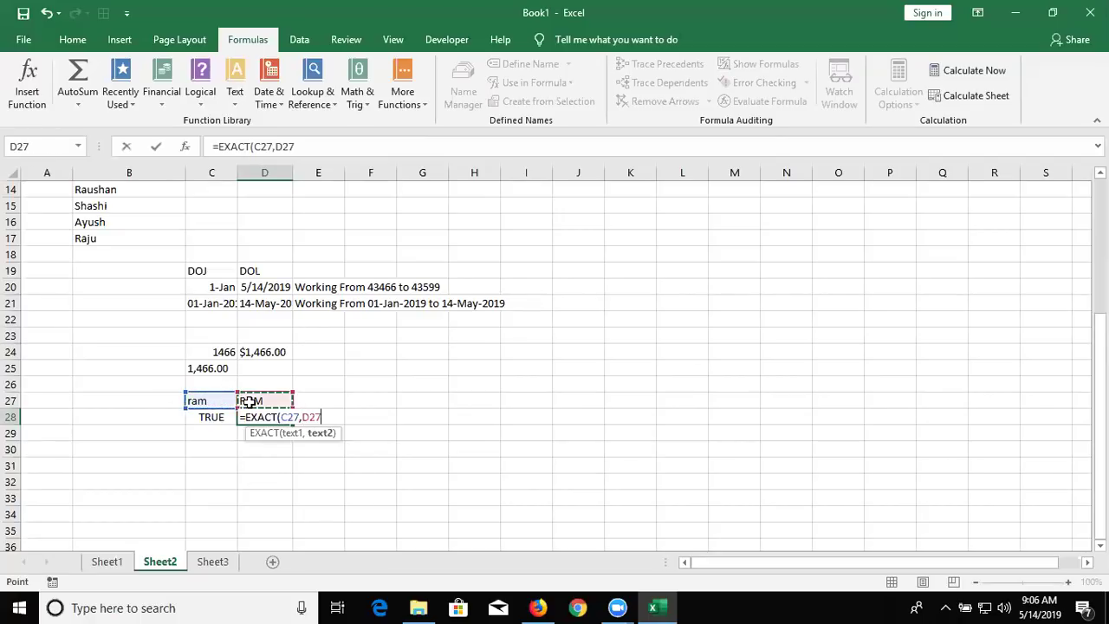
{"action": "key", "text": "Return"}
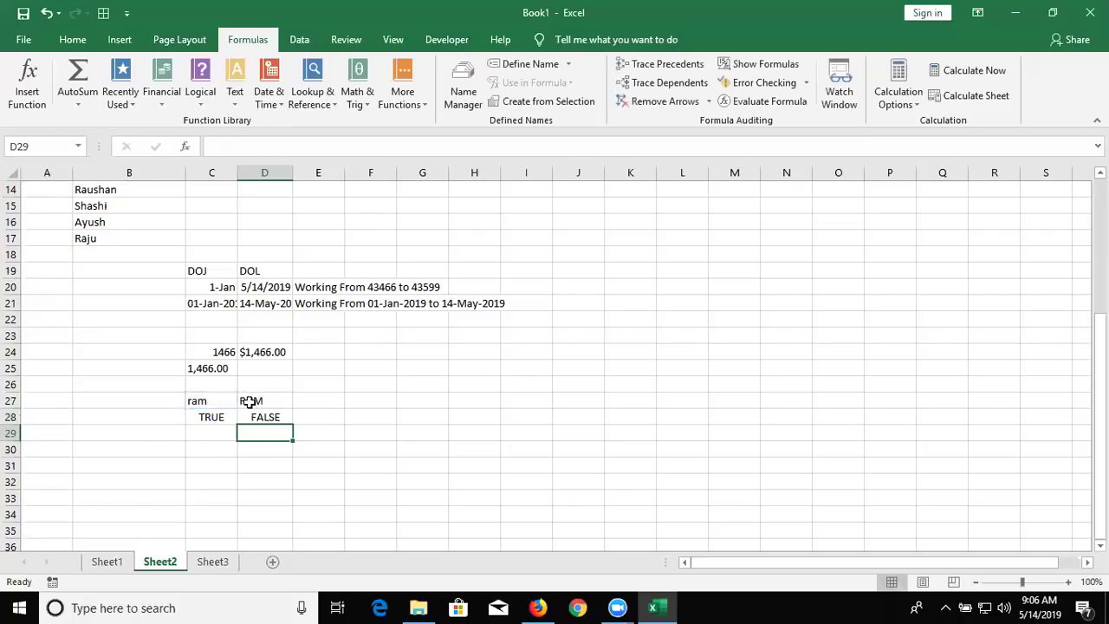
{"action": "key", "text": "Up"}
{"action": "key", "text": "Up"}
{"action": "key", "text": "Left"}
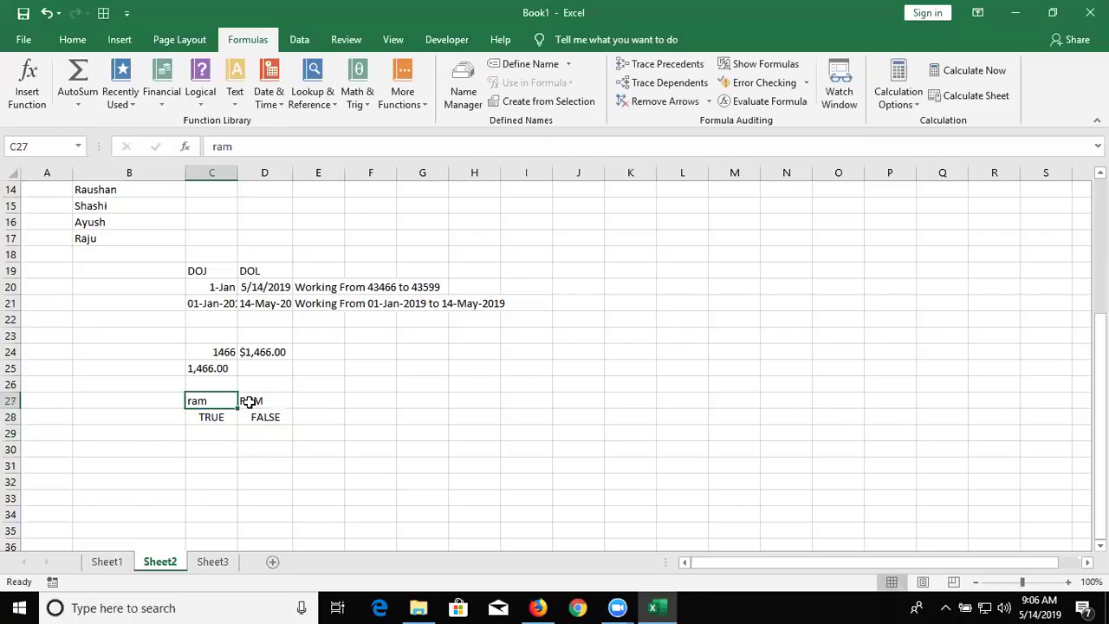
{"action": "key", "text": "shift+Up"}
{"action": "key", "text": "shift+Down"}
Step: Replace ram with RAM in C27 so the EXACT result in D28 becomes TRUE
{"action": "type", "text": "RAM"}
{"action": "key", "text": "Return"}
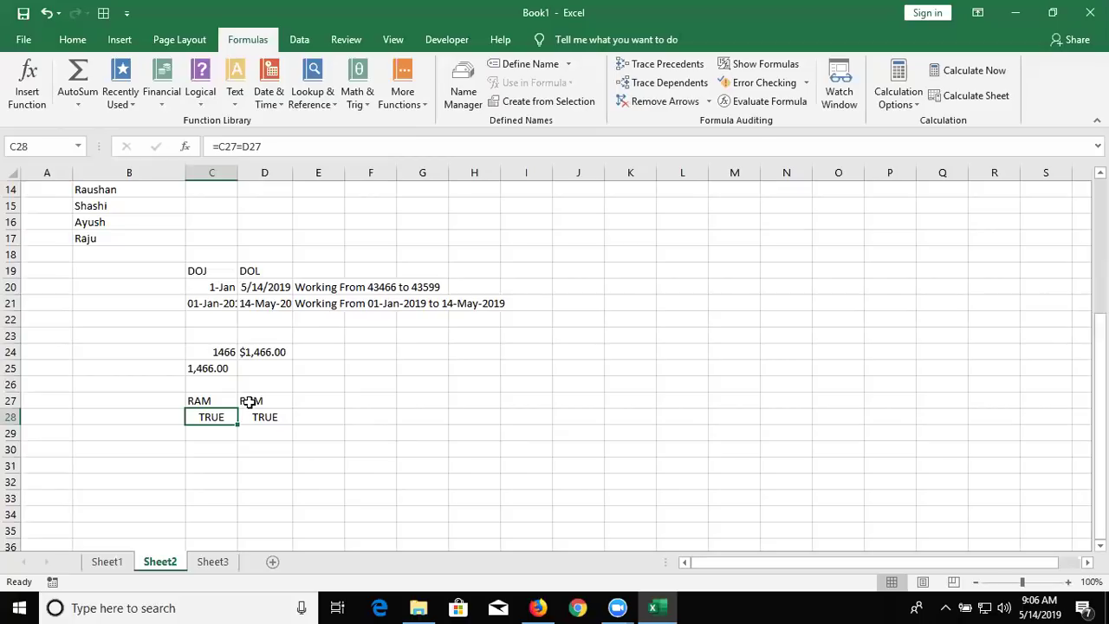
{"action": "key", "text": "Return"}
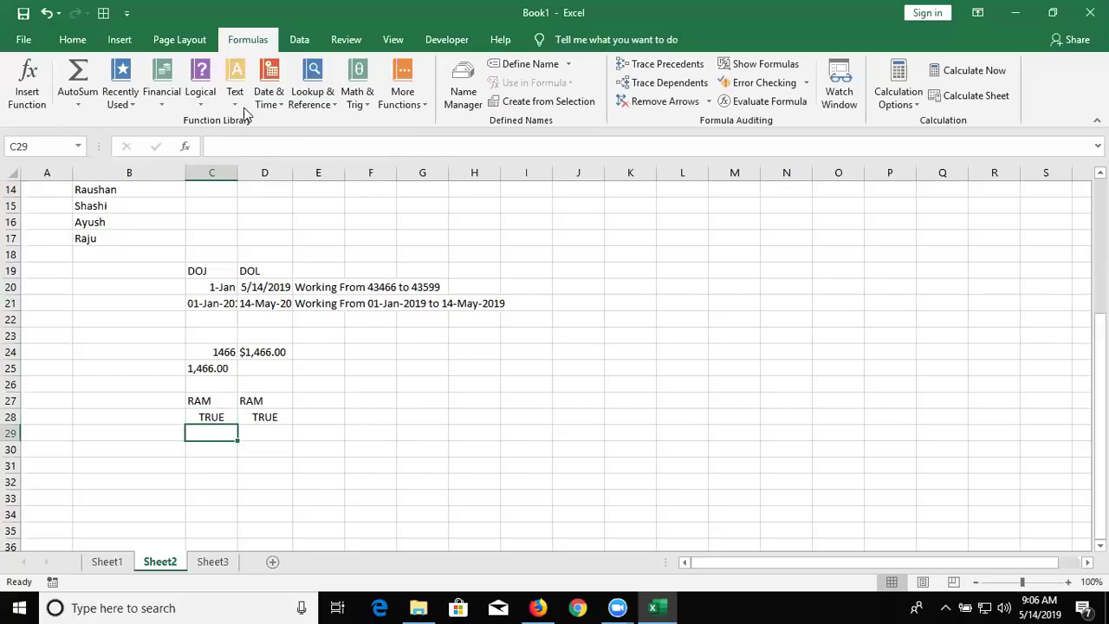
{"action": "left_click", "coordinate": [242, 105]}
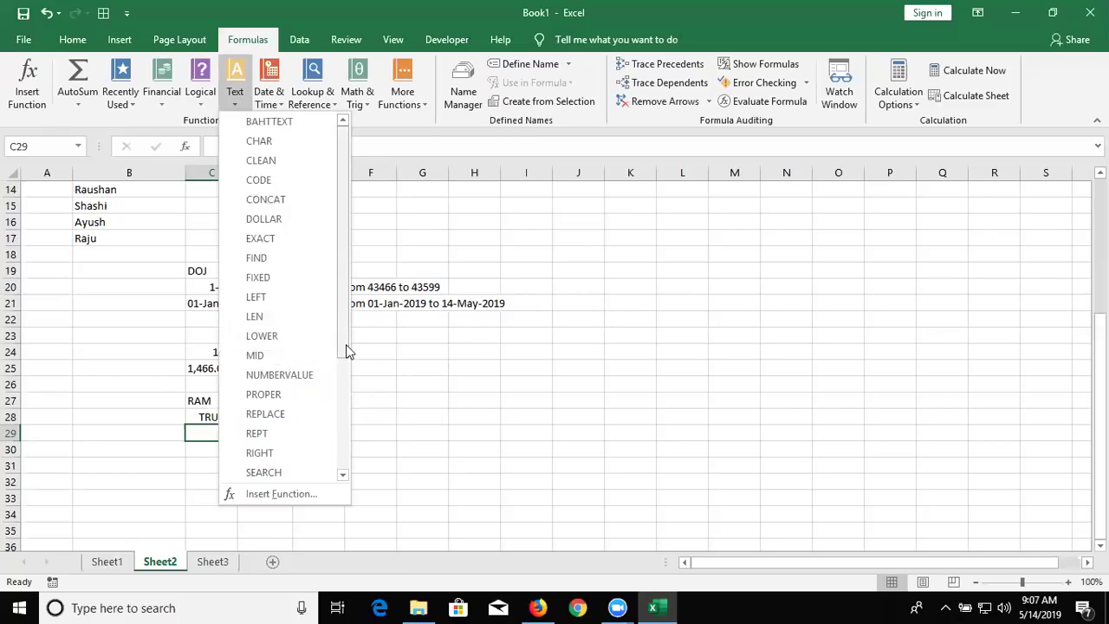
{"action": "left_click_drag", "start_coordinate": [347, 351], "coordinate": [338, 406]}
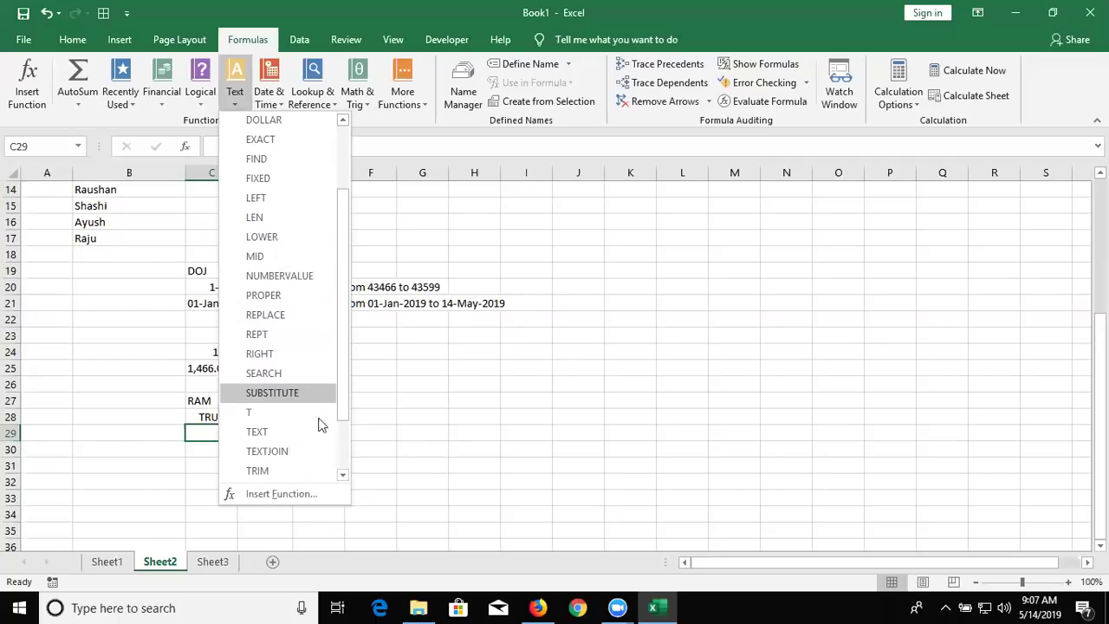
{"action": "left_click", "coordinate": [344, 458]}
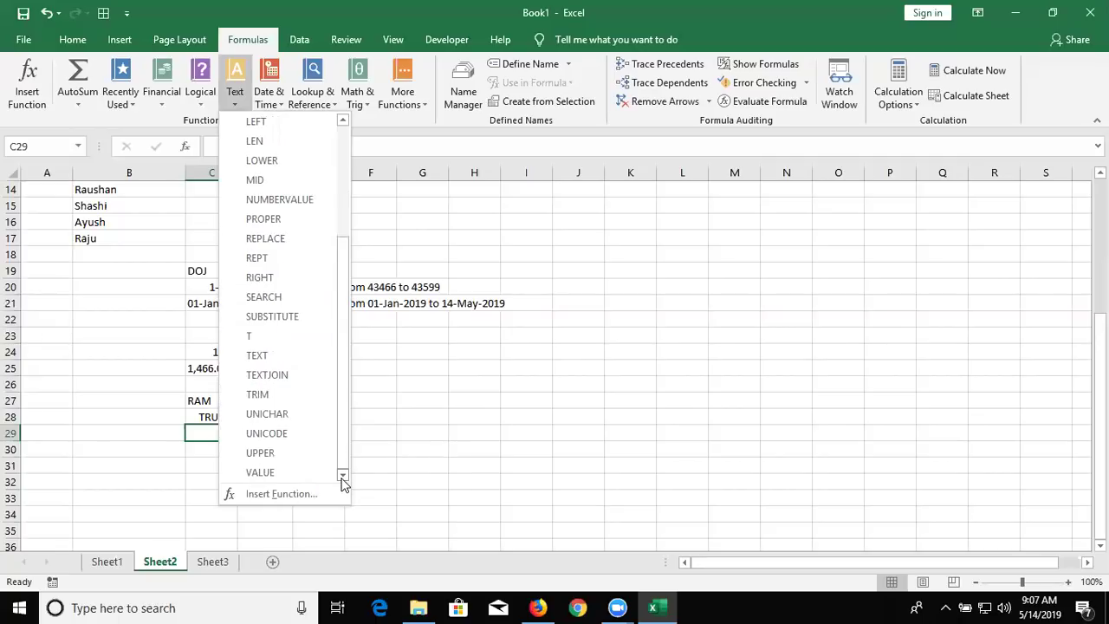
{"action": "left_click", "coordinate": [465, 415]}
{"action": "left_click", "coordinate": [490, 375]}
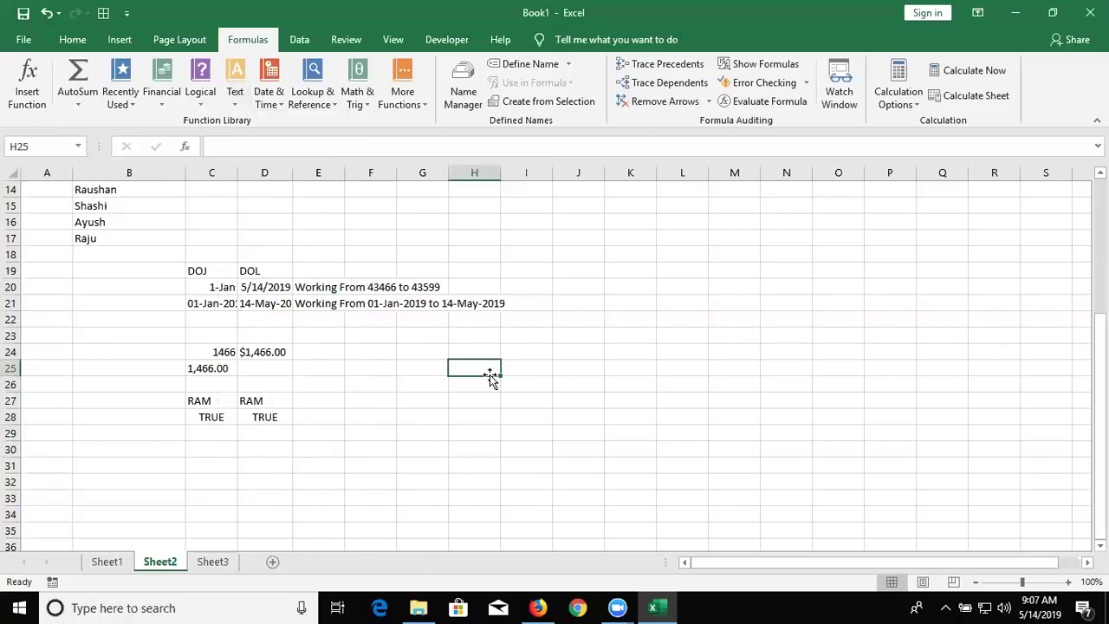
Step: Enter '2015 as text in H25 and convert it with =VALUE(H25) in I25
{"action": "type", "text": "'2015"}
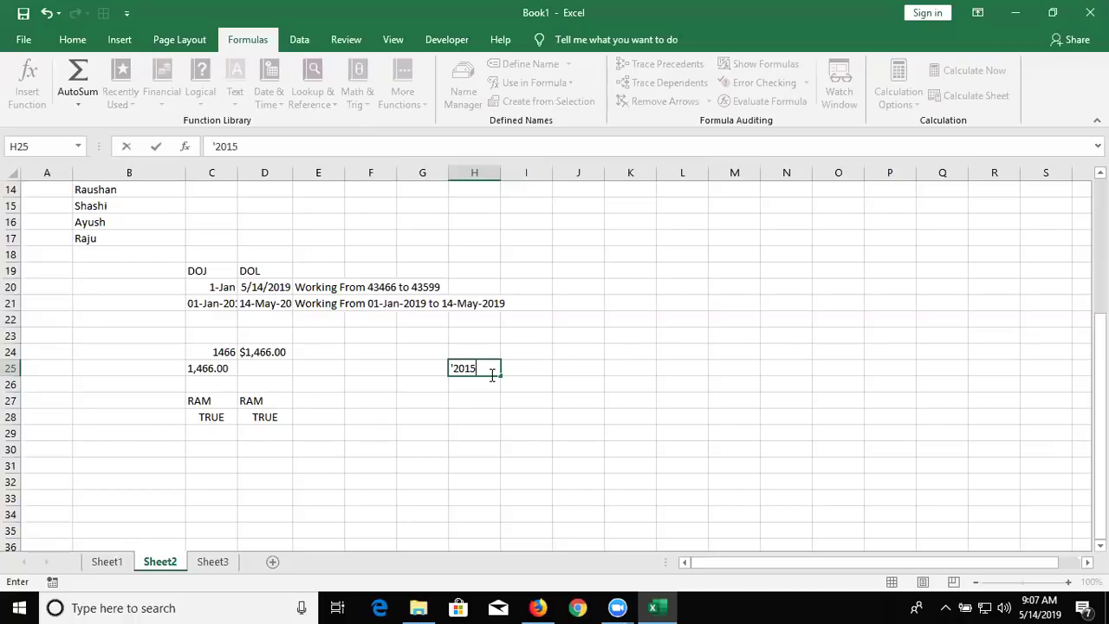
{"action": "key", "text": "Tab"}
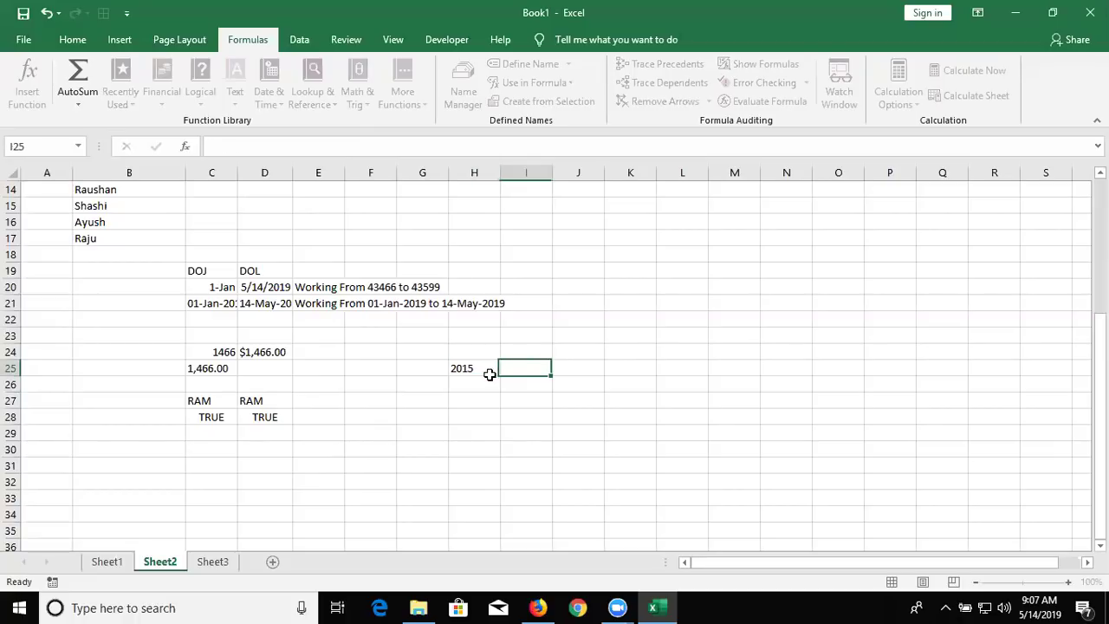
{"action": "type", "text": "="}
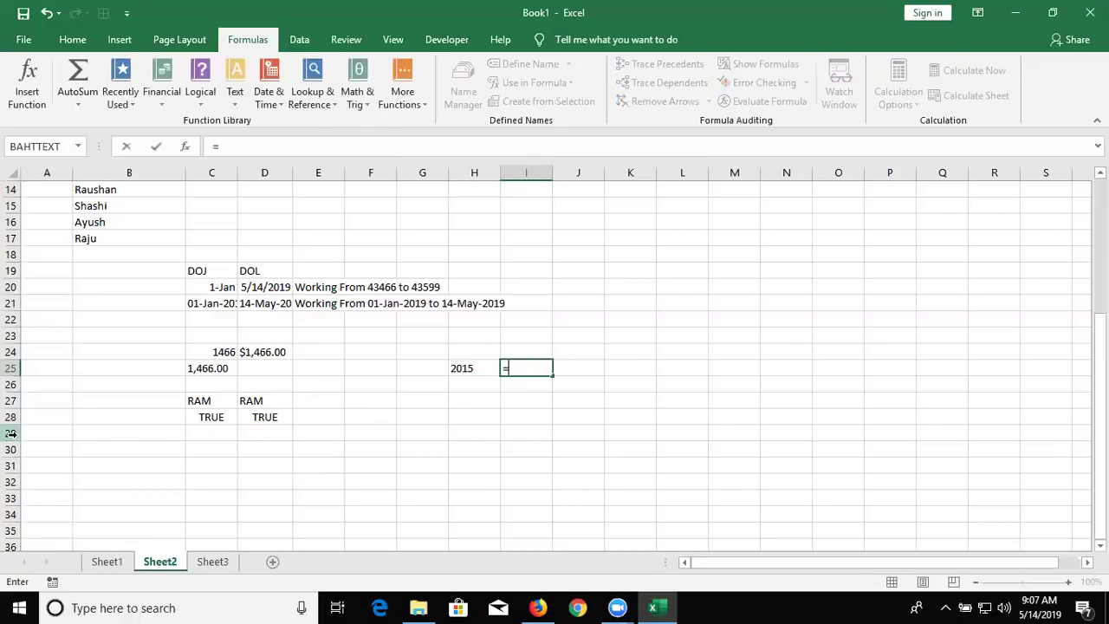
{"action": "type", "text": "v"}
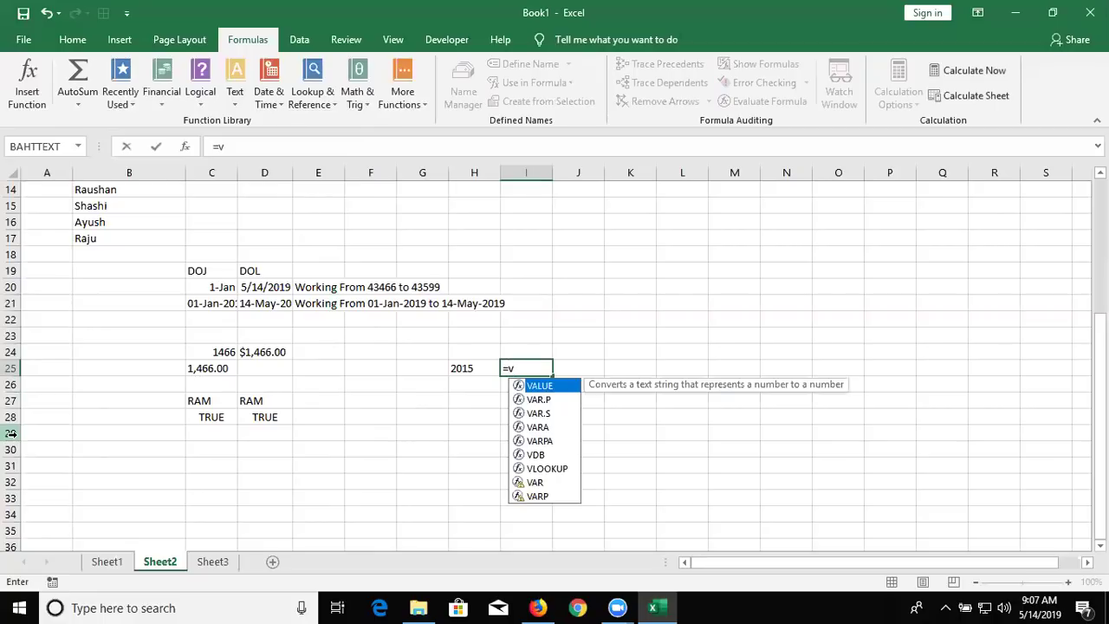
{"action": "key", "text": "Tab"}
{"action": "key", "text": "Left"}
{"action": "key", "text": "Return"}
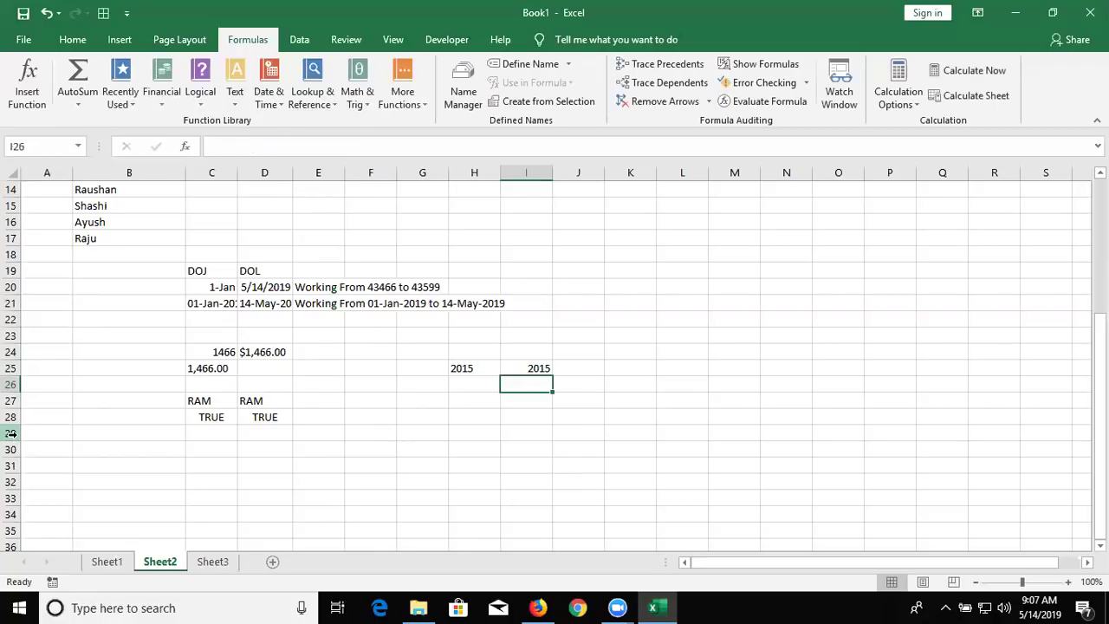
Step: Enter =NUMBERVALUE(H25) in I26 and compare it with the text 2015 in H25
{"action": "type", "text": "=num"}
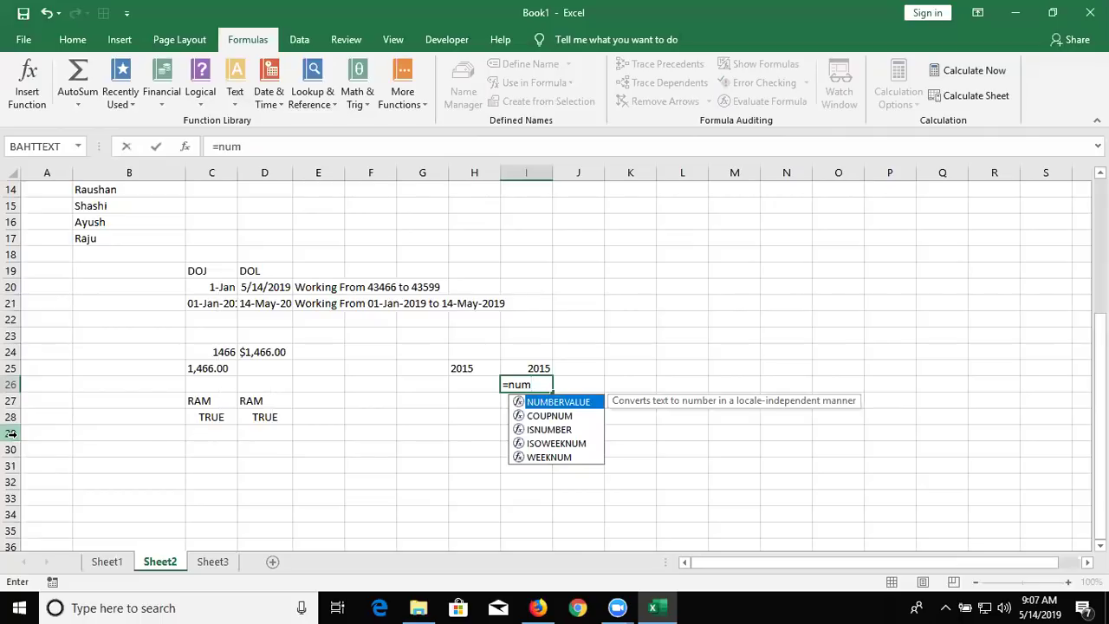
{"action": "key", "text": "Tab"}
{"action": "key", "text": "Left"}
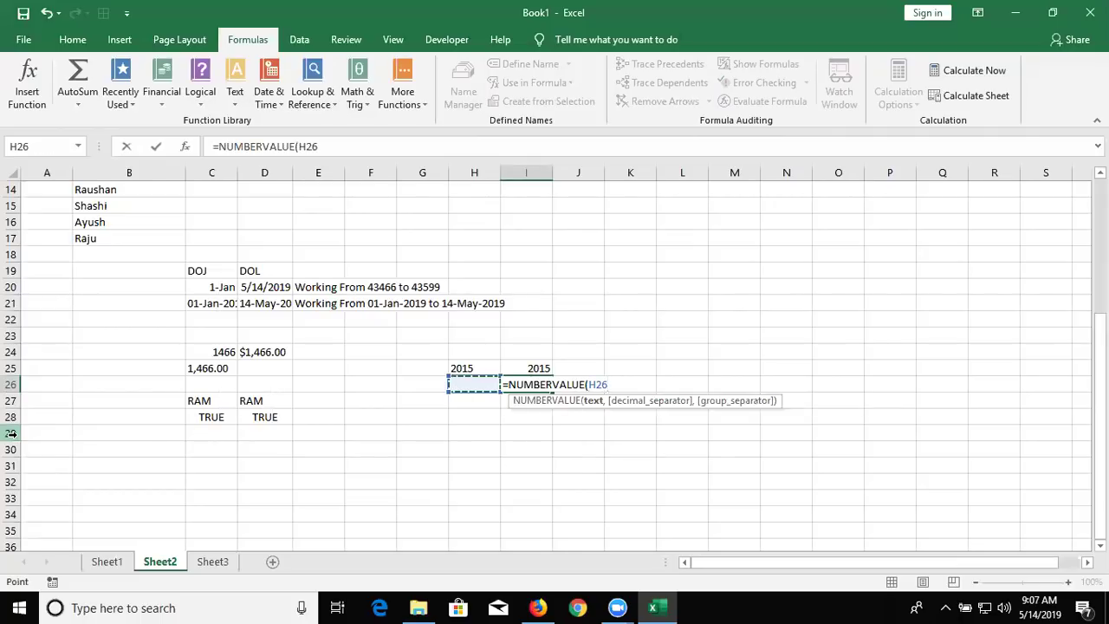
{"action": "key", "text": "Up"}
{"action": "key", "text": "Return"}
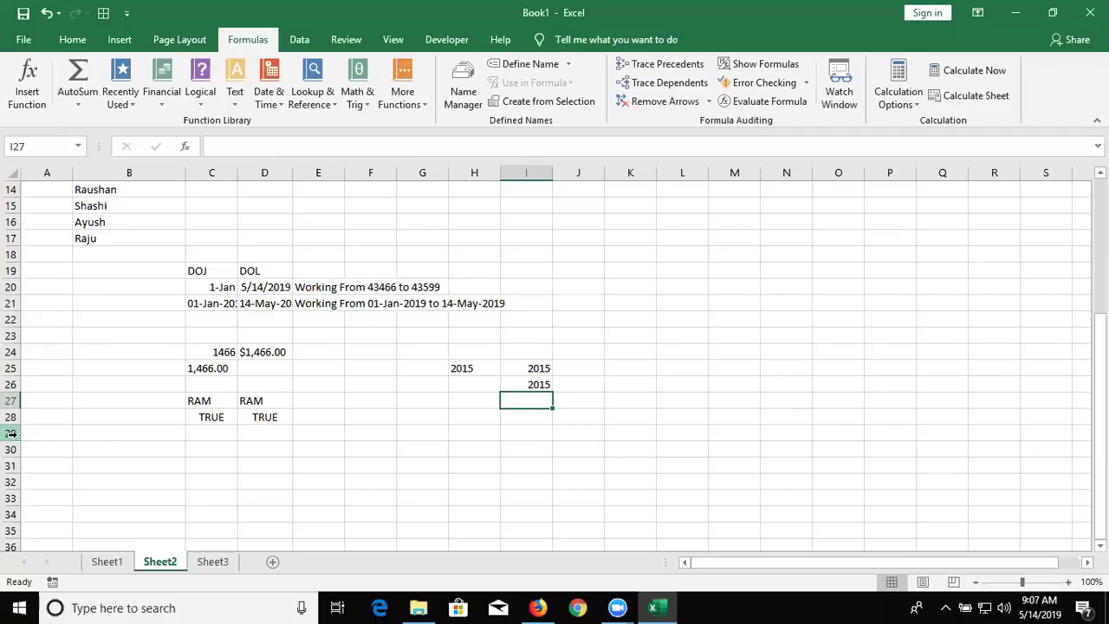
{"action": "left_click", "coordinate": [475, 364]}
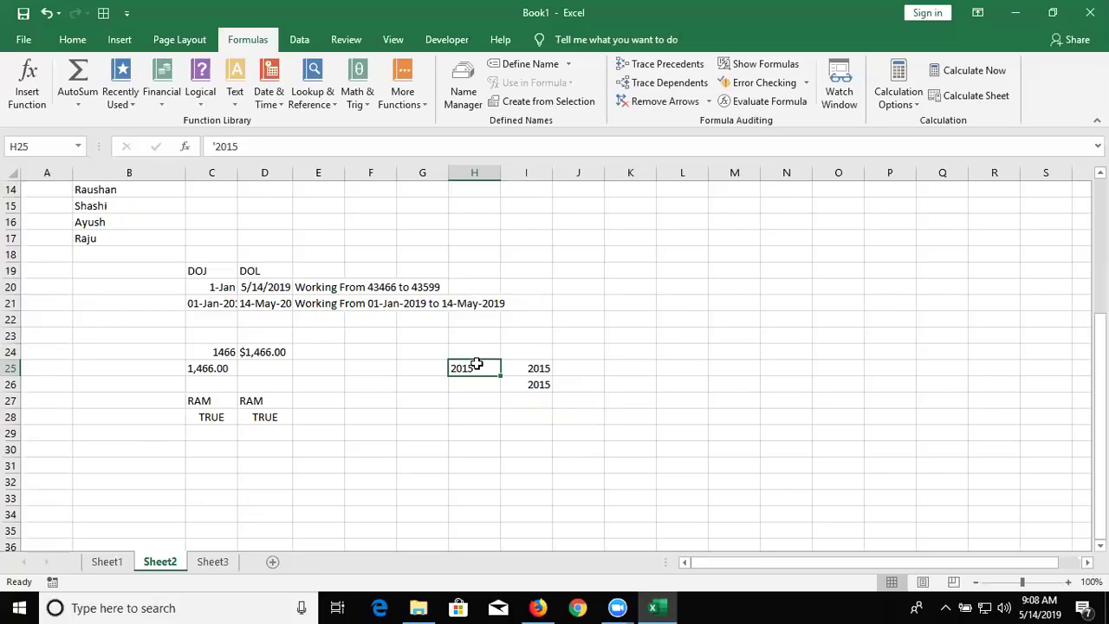
{"action": "left_click", "coordinate": [541, 381]}
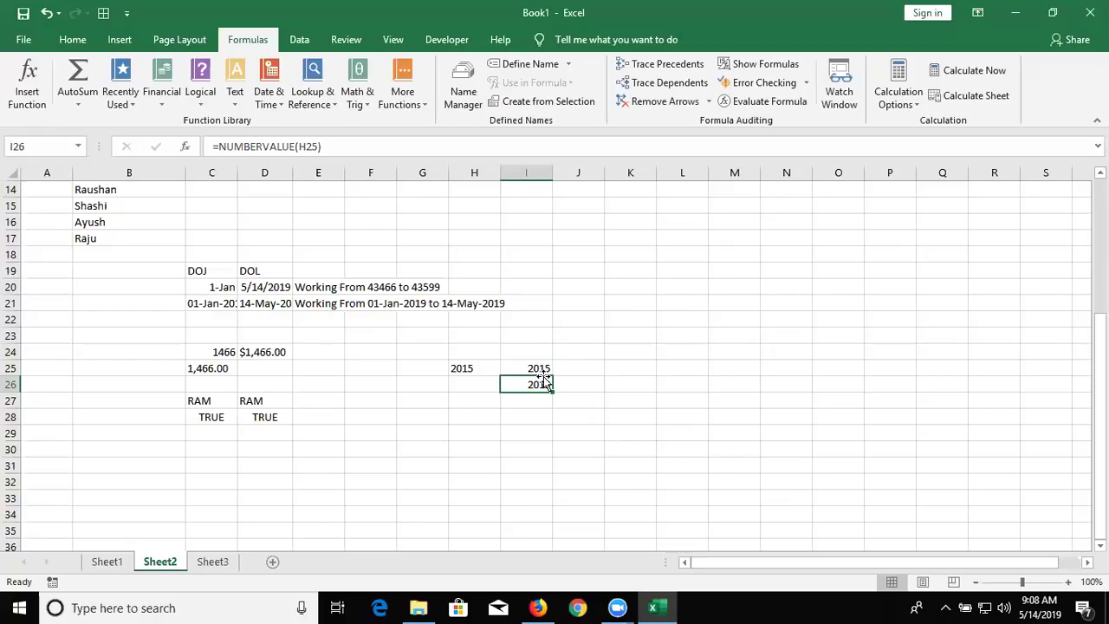
{"action": "key", "text": "Up"}
{"action": "key", "text": "Up"}
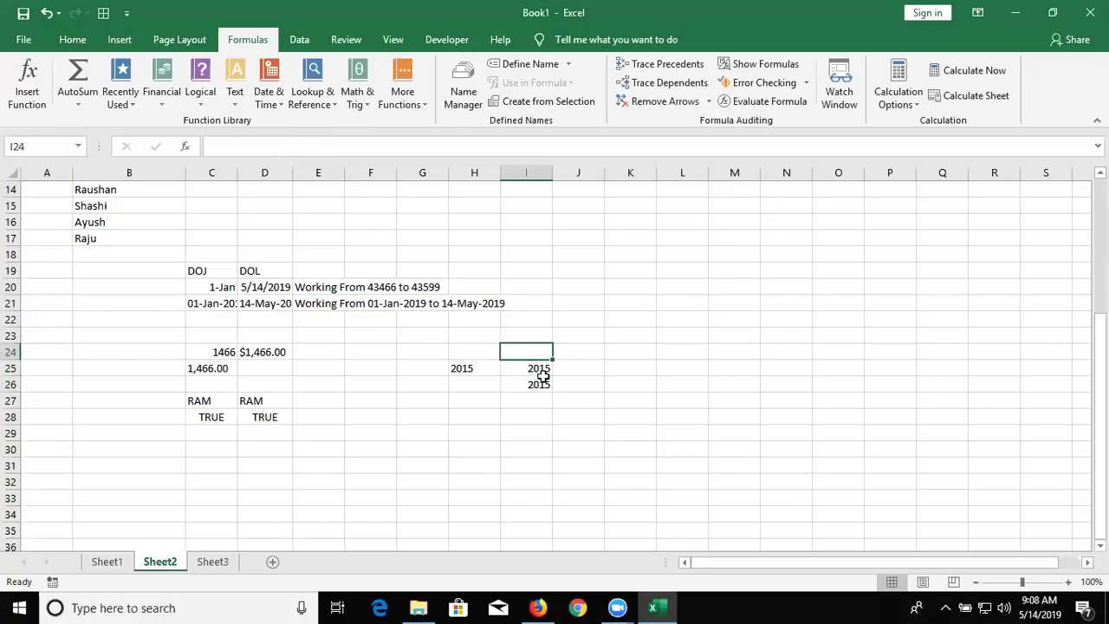
{"action": "left_click", "coordinate": [544, 381]}
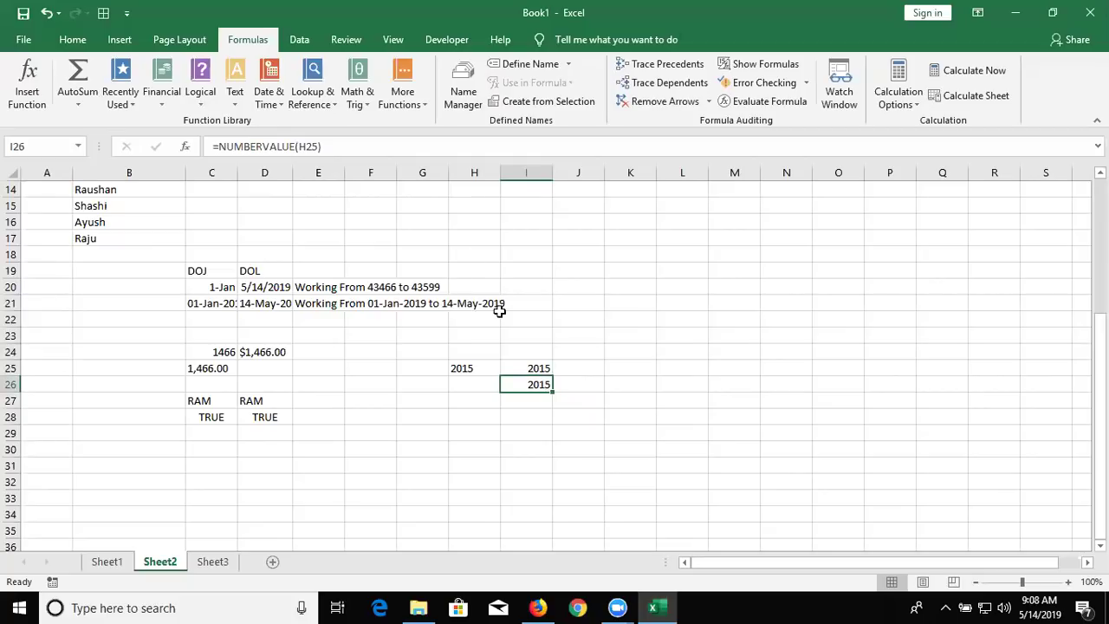
Step: Fill K15:K20 with the samples 251, as, 25, asd52, 25 and 32
{"action": "left_click", "coordinate": [617, 208]}
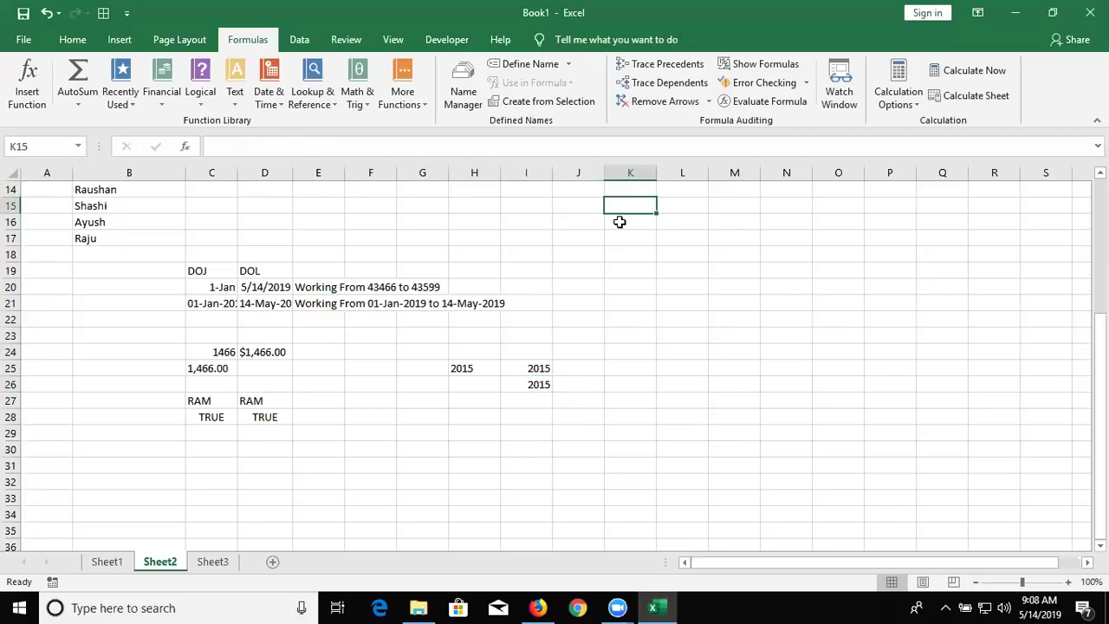
{"action": "type", "text": "251"}
{"action": "key", "text": "Return"}
{"action": "type", "text": "as"}
{"action": "key", "text": "Return"}
{"action": "type", "text": "25"}
{"action": "key", "text": "Return"}
{"action": "type", "text": "asd"}
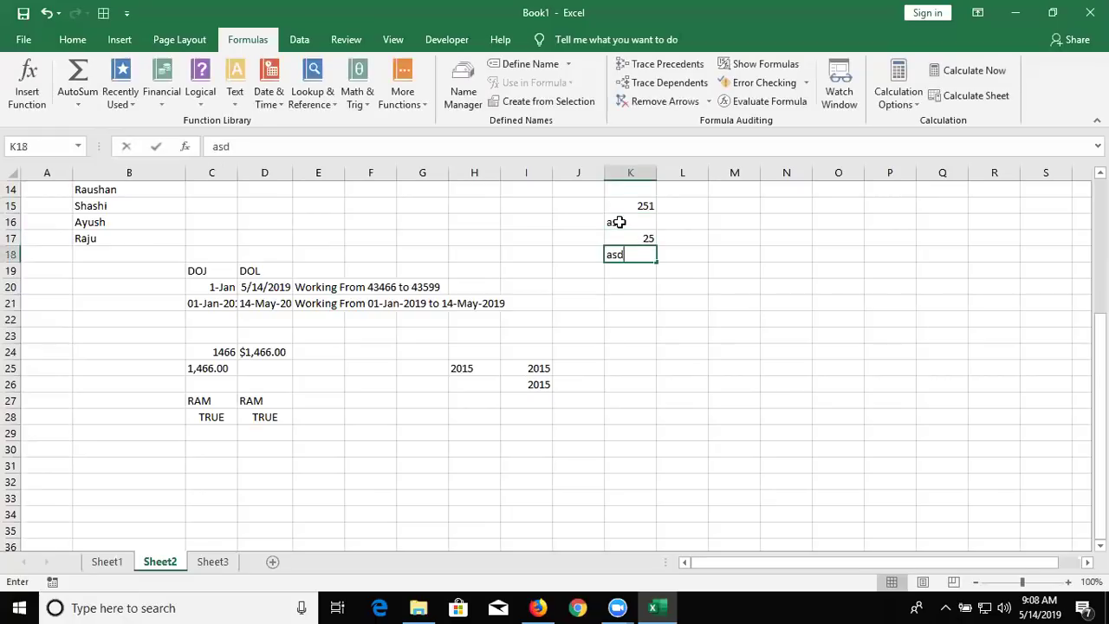
{"action": "type", "text": "52"}
{"action": "key", "text": "Return"}
{"action": "type", "text": "25"}
{"action": "key", "text": "Return"}
{"action": "type", "text": "32"}
{"action": "key", "text": "Return"}
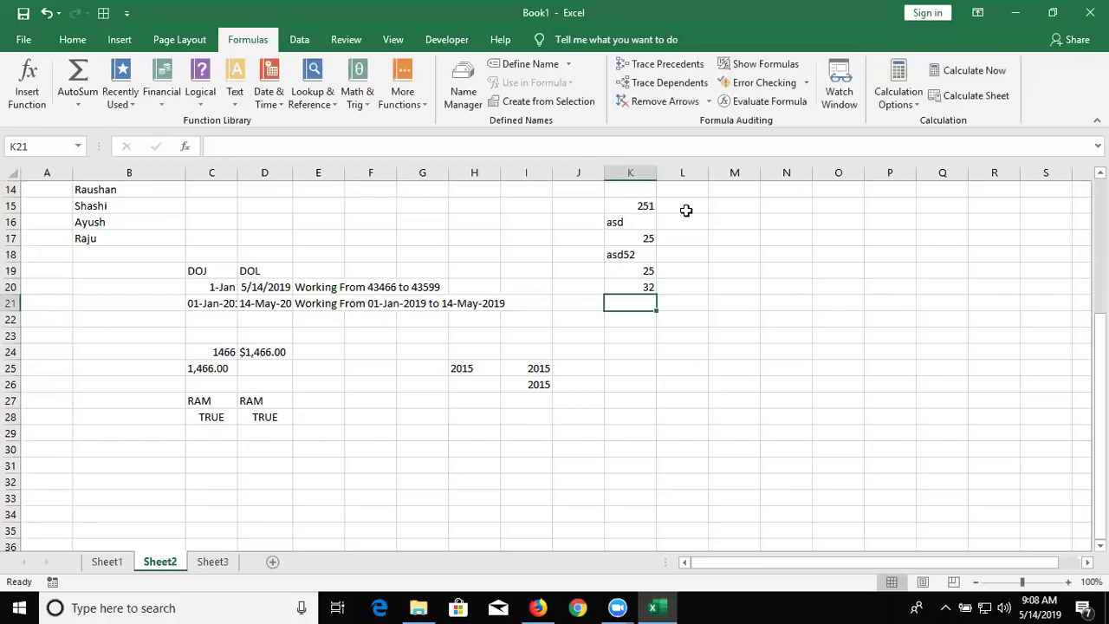
Step: Enter =T(K15) in L15 and fill it down to L20 with Ctrl+D
{"action": "left_click", "coordinate": [685, 209]}
{"action": "type", "text": "=T(K15)"}
{"action": "key", "text": "Return"}
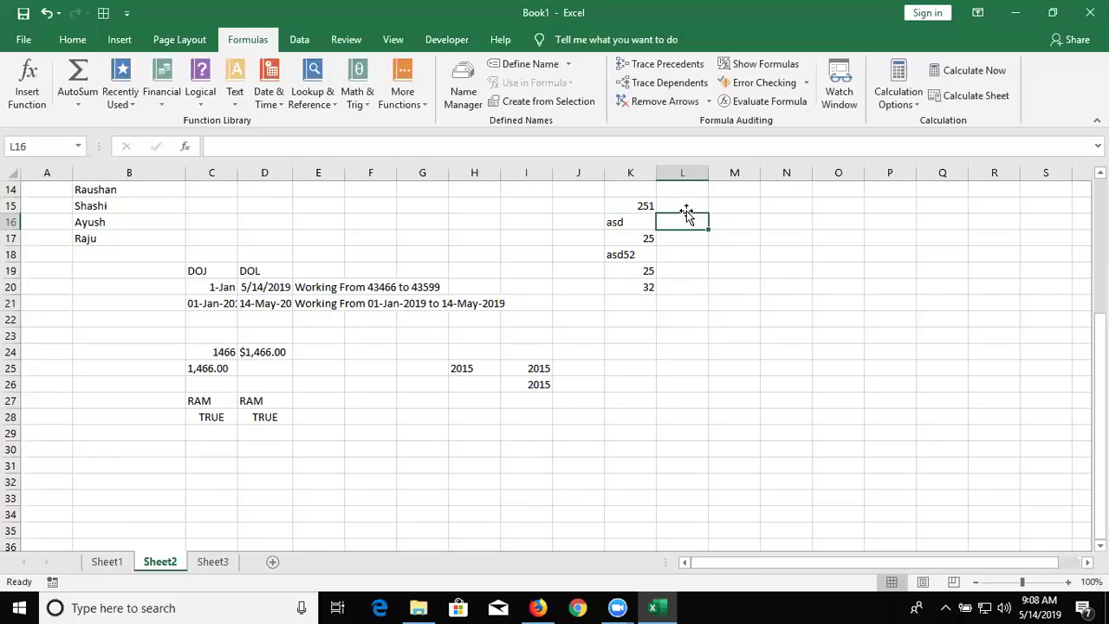
{"action": "left_click", "coordinate": [685, 209]}
{"action": "key", "text": "shift+Down"}
{"action": "key", "text": "shift+Down"}
{"action": "key", "text": "shift+Down"}
{"action": "key", "text": "shift+Down"}
{"action": "key", "text": "shift+Down"}
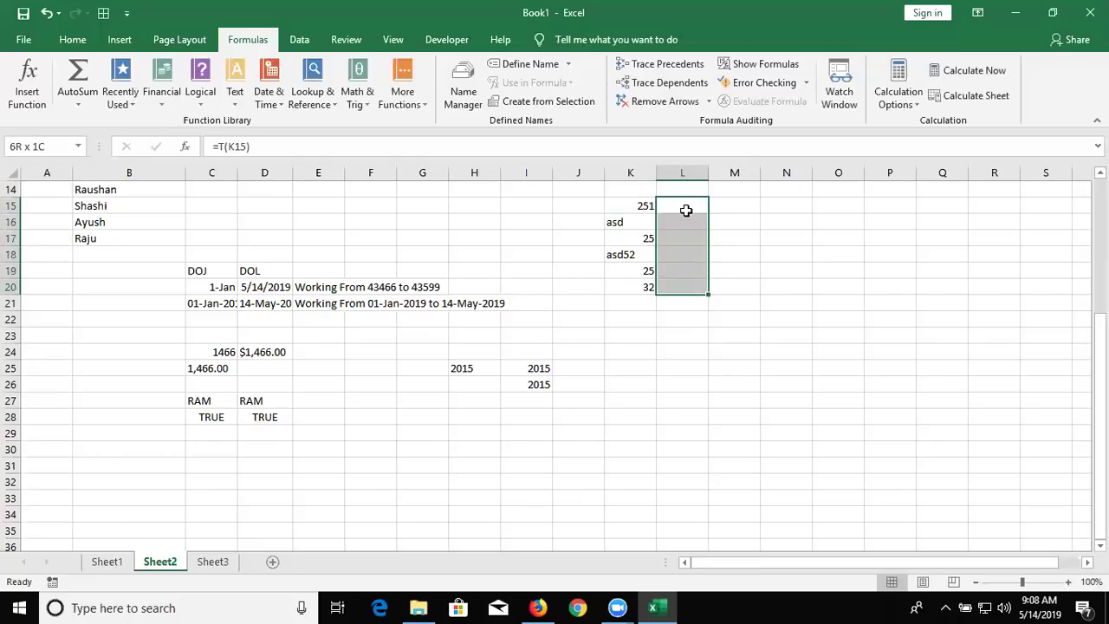
{"action": "key", "text": "ctrl+d"}
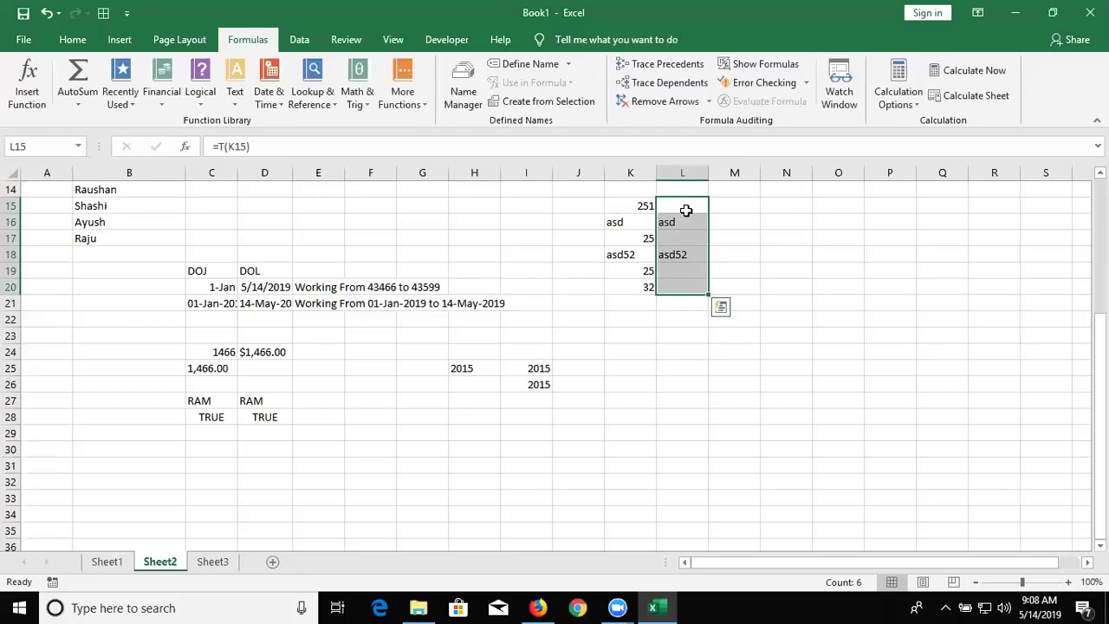
Step: Enter =N(K15) in M15 and fill it down to M20 with Ctrl+D
{"action": "key", "text": "Up"}
{"action": "key", "text": "Right"}
{"action": "key", "text": "Down"}
{"action": "type", "text": "=n"}
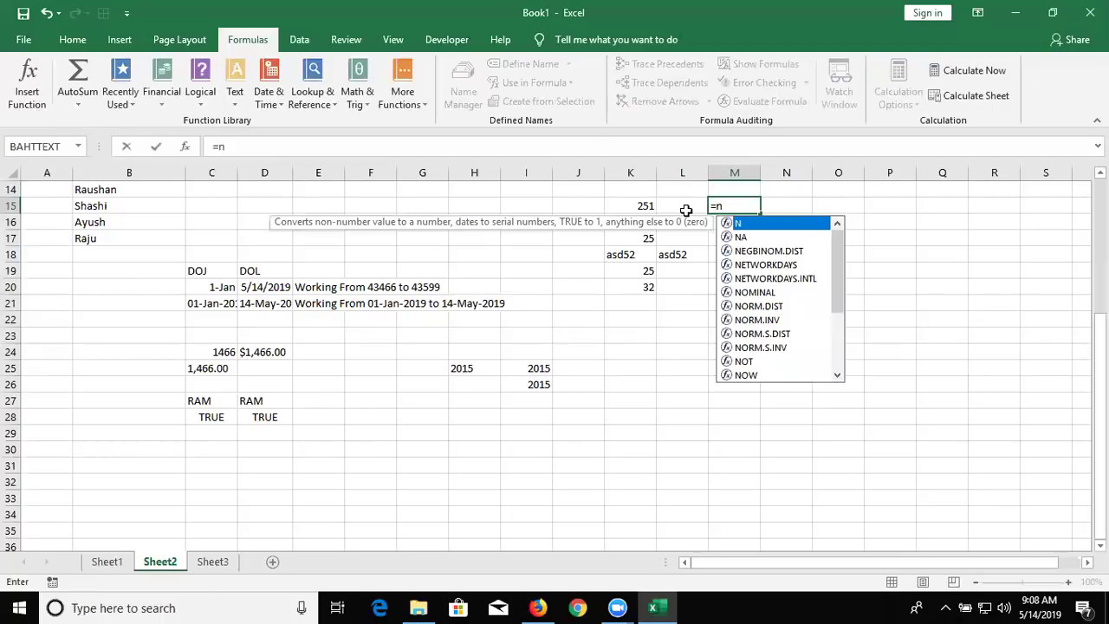
{"action": "key", "text": "Tab"}
{"action": "key", "text": "Left"}
{"action": "key", "text": "Left"}
{"action": "key", "text": "Return"}
{"action": "key", "text": "Up"}
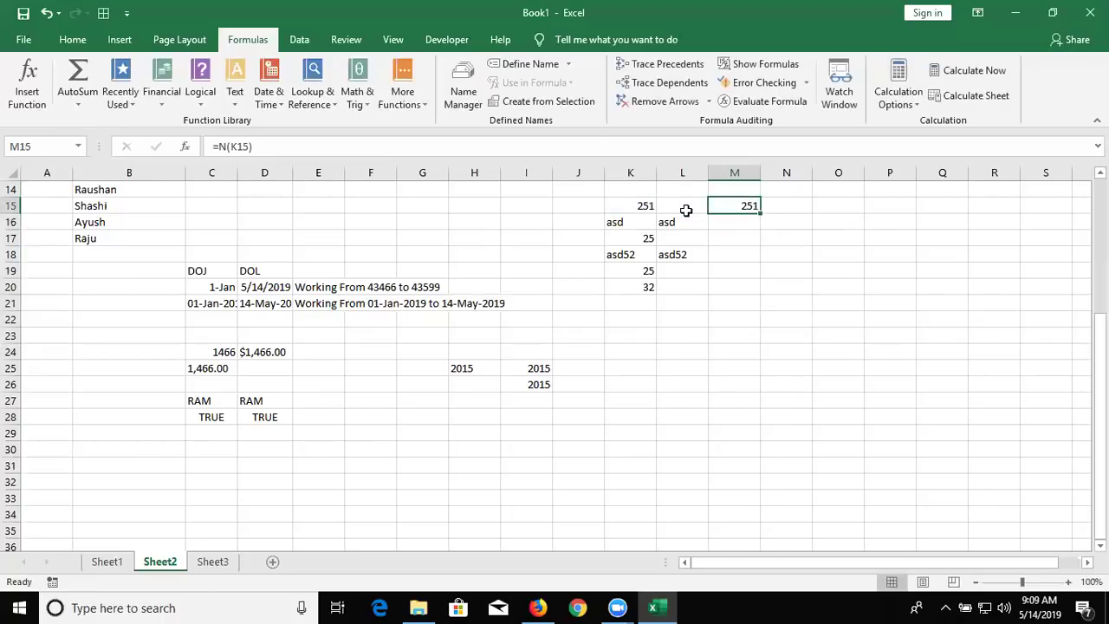
{"action": "key", "text": "shift+Down"}
{"action": "key", "text": "shift+Down"}
{"action": "key", "text": "shift+Down"}
{"action": "key", "text": "shift+Down"}
{"action": "key", "text": "shift+Down"}
{"action": "key", "text": "ctrl+d"}
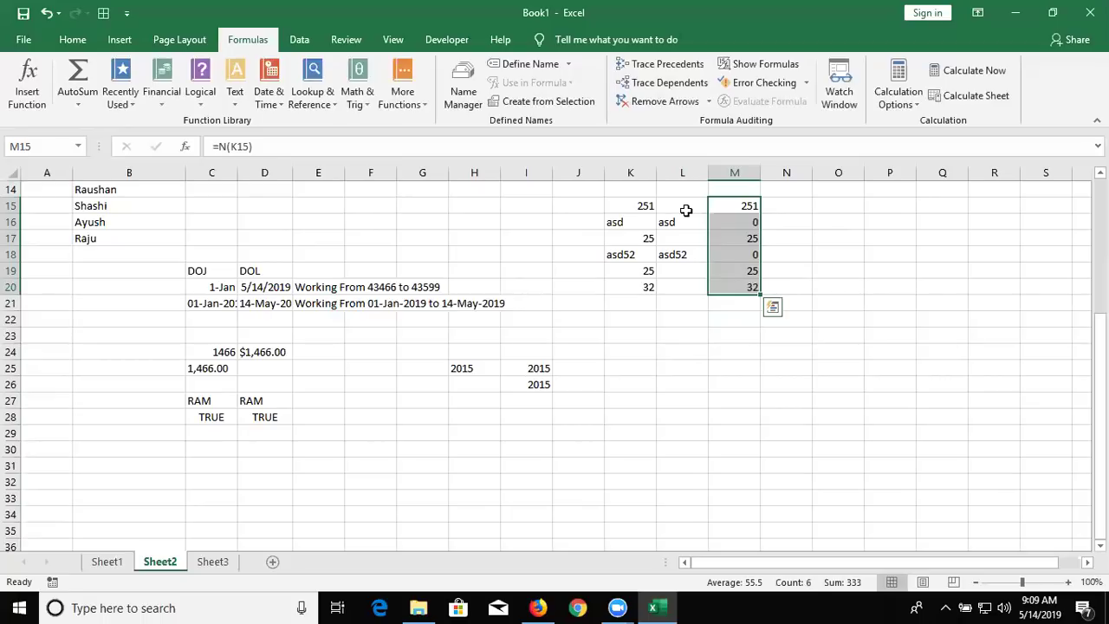
{"action": "key", "text": "Down"}
Step: Put the letter A in cell C32
{"action": "key", "text": "Down"}
{"action": "key", "text": "Down"}
{"action": "key", "text": "Down"}
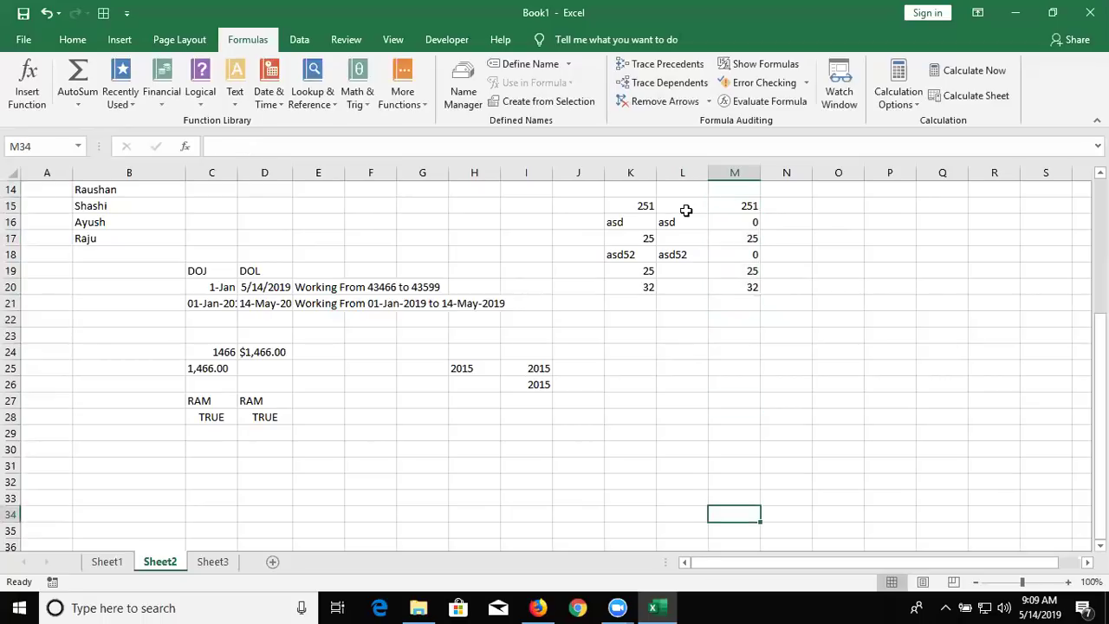
{"action": "key", "text": "Left"}
{"action": "key", "text": "Home"}
{"action": "key", "text": "Right"}
{"action": "key", "text": "Down"}
{"action": "key", "text": "Down"}
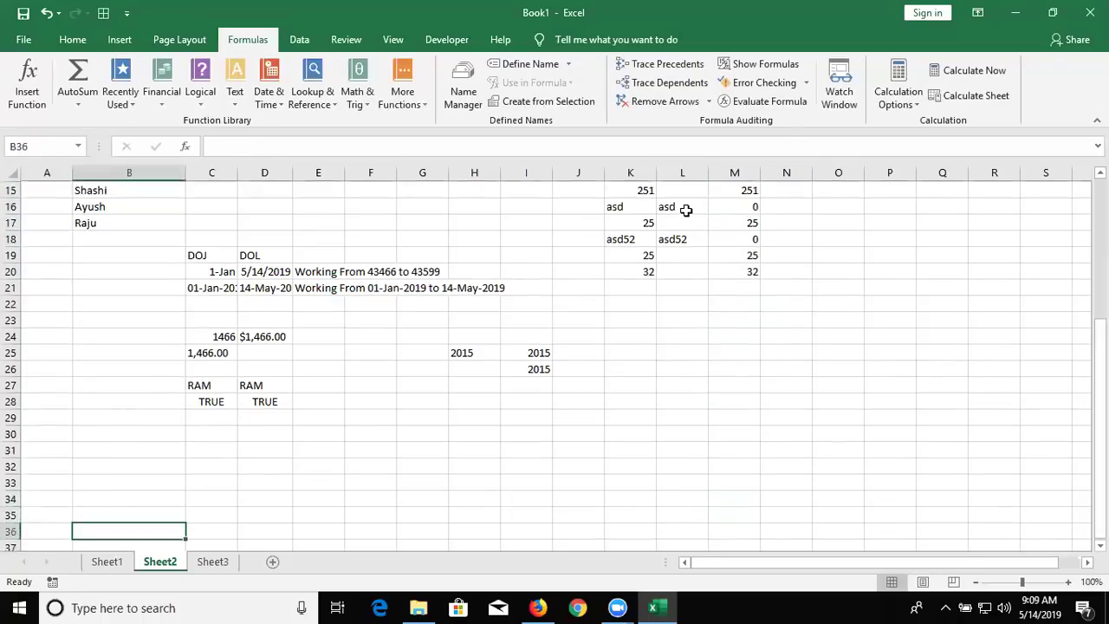
{"action": "key", "text": "Down"}
{"action": "key", "text": "Down"}
{"action": "key", "text": "Down"}
{"action": "key", "text": "Up"}
{"action": "key", "text": "Up"}
{"action": "key", "text": "Up"}
{"action": "key", "text": "Up"}
{"action": "key", "text": "Up"}
{"action": "key", "text": "Up"}
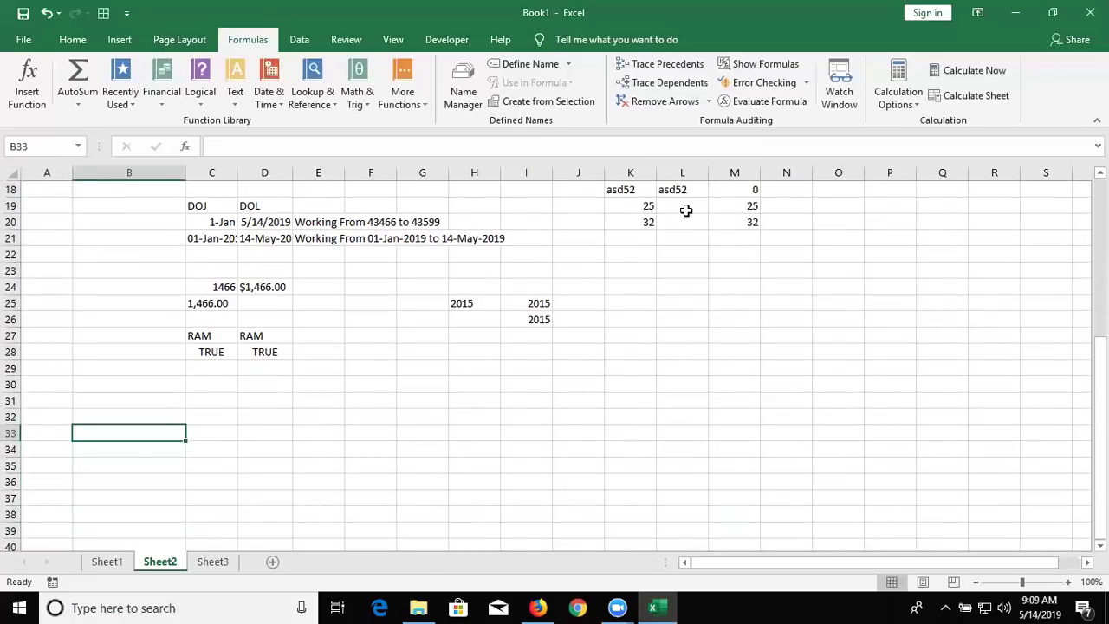
{"action": "key", "text": "Right"}
{"action": "key", "text": "Up"}
{"action": "type", "text": "A"}
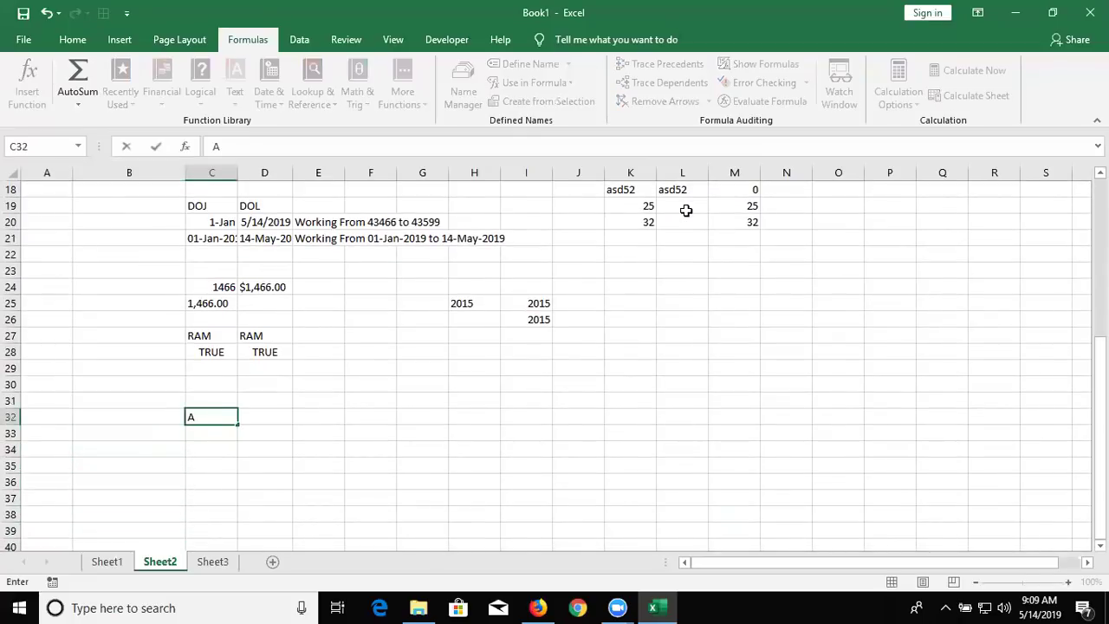
{"action": "key", "text": "Right"}
Step: Enter =REPT(C32,5) in D32 to display AAAAA, then browse the Text functions list
{"action": "type", "text": "=re"}
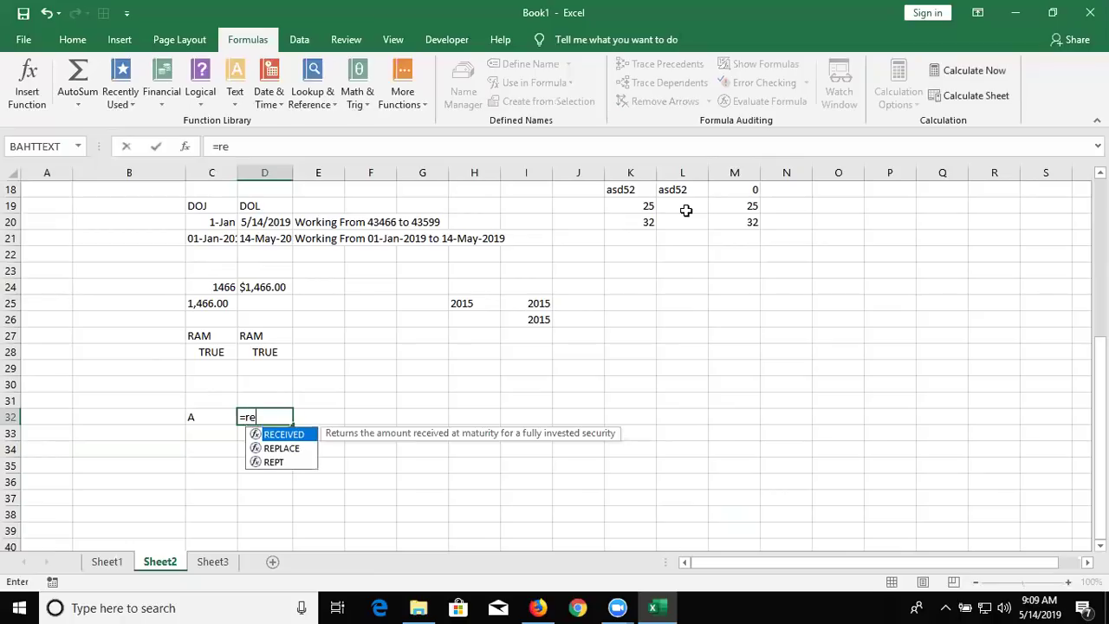
{"action": "key", "text": "Down"}
{"action": "key", "text": "Down"}
{"action": "key", "text": "Tab"}
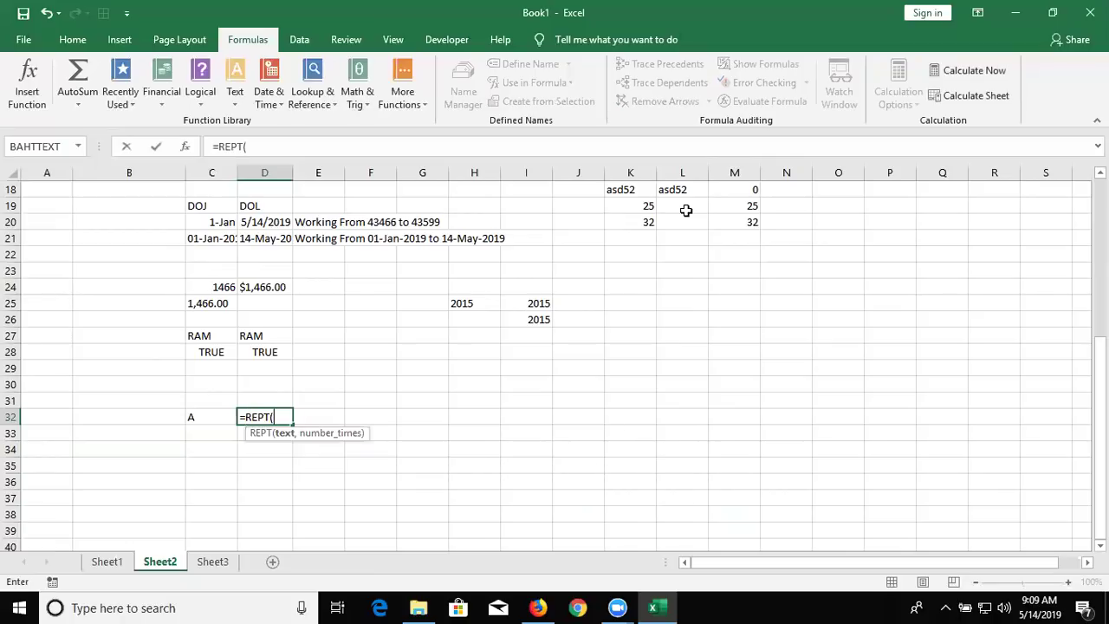
{"action": "key", "text": "Left"}
{"action": "type", "text": ",5"}
{"action": "key", "text": "Return"}
{"action": "key", "text": "Up"}
{"action": "key", "text": "Right"}
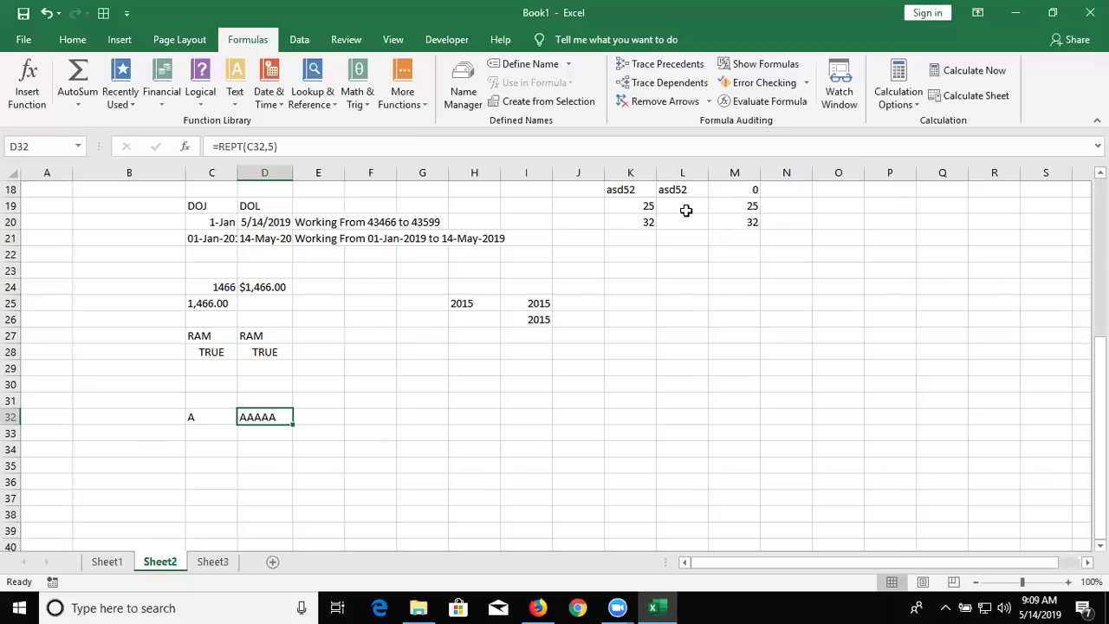
{"action": "left_click", "coordinate": [242, 104]}
{"action": "mouse_move", "coordinate": [340, 143]}
{"action": "left_mouse_down"}
{"action": "mouse_move", "coordinate": [347, 343]}
{"action": "mouse_move", "coordinate": [358, 150]}
{"action": "left_mouse_up"}
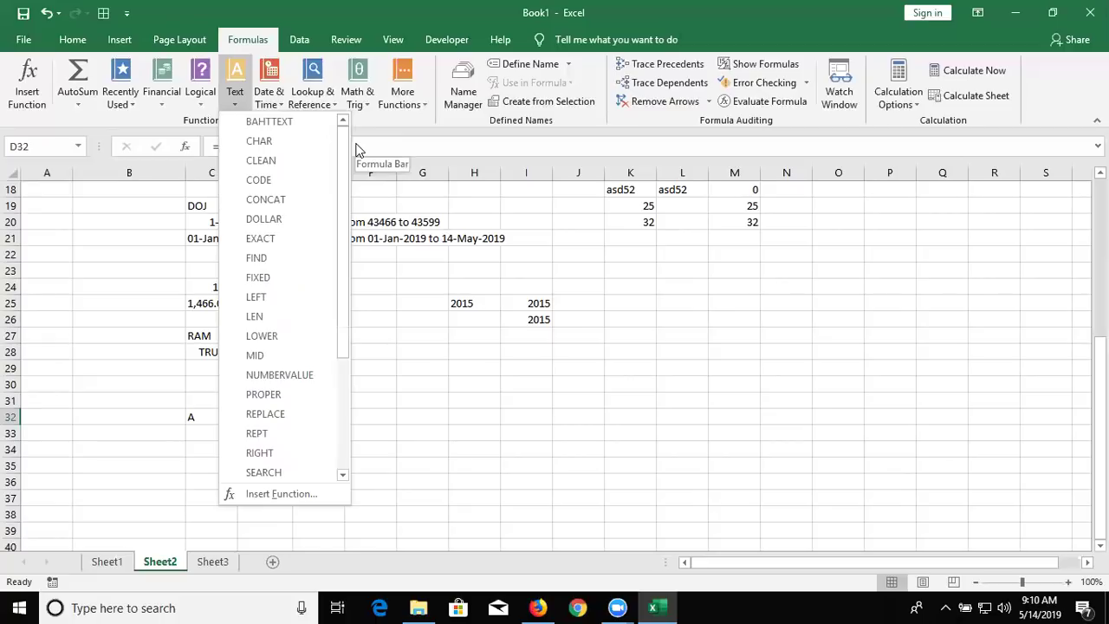
Step: Browse the Date & Time functions list, then dismiss it by returning to the sheet
{"action": "left_click", "coordinate": [280, 104]}
{"action": "left_click", "coordinate": [281, 104]}
{"action": "left_click", "coordinate": [281, 104]}
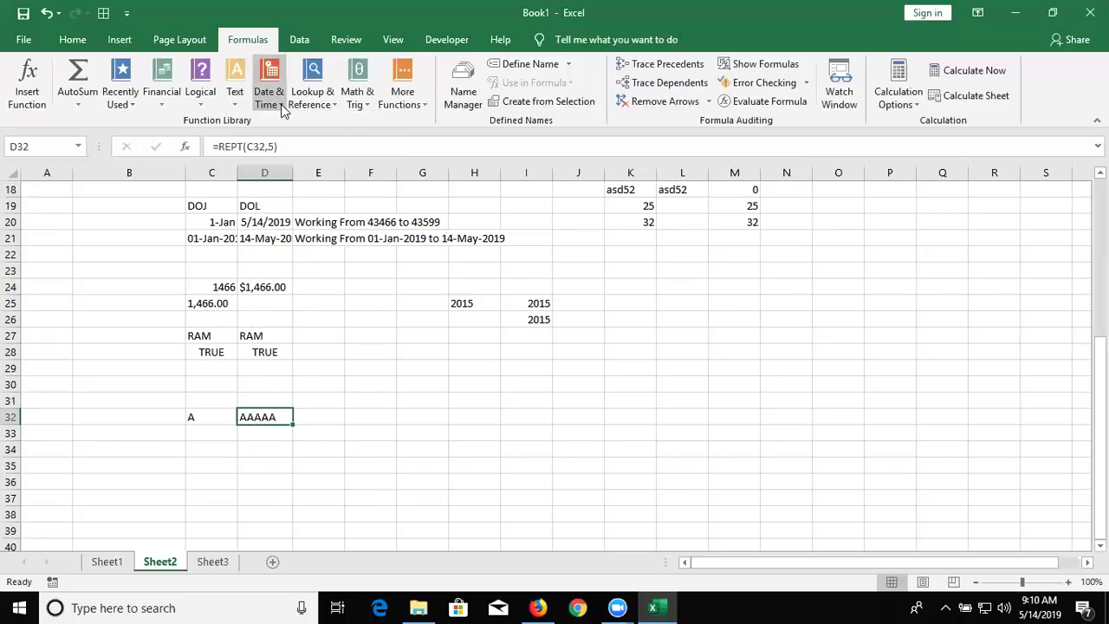
{"action": "left_click", "coordinate": [280, 104]}
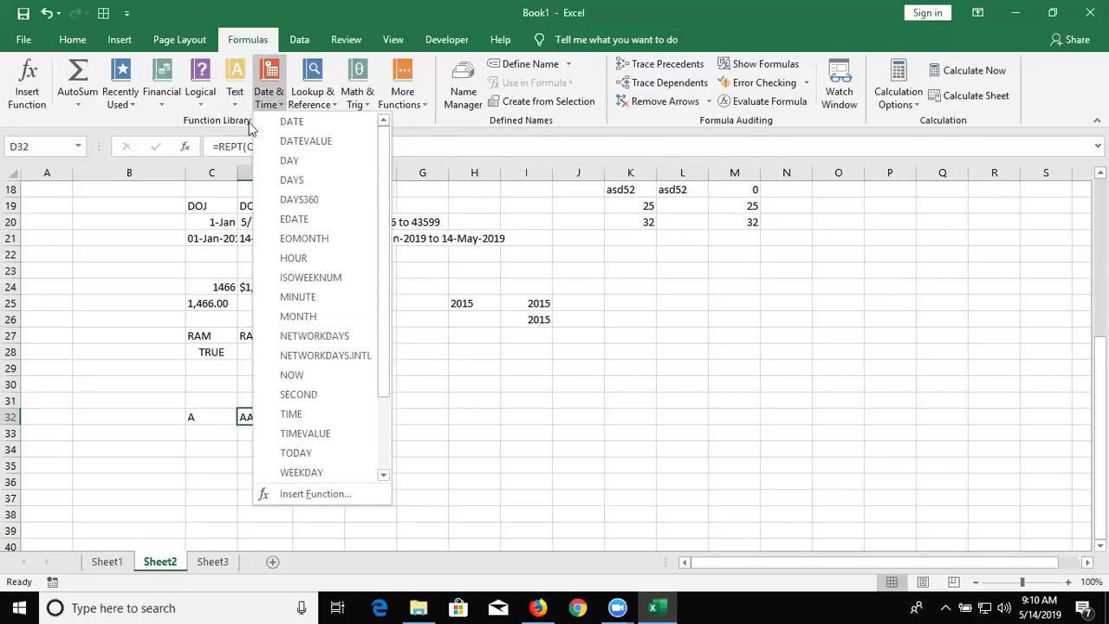
{"action": "left_click", "coordinate": [183, 210]}
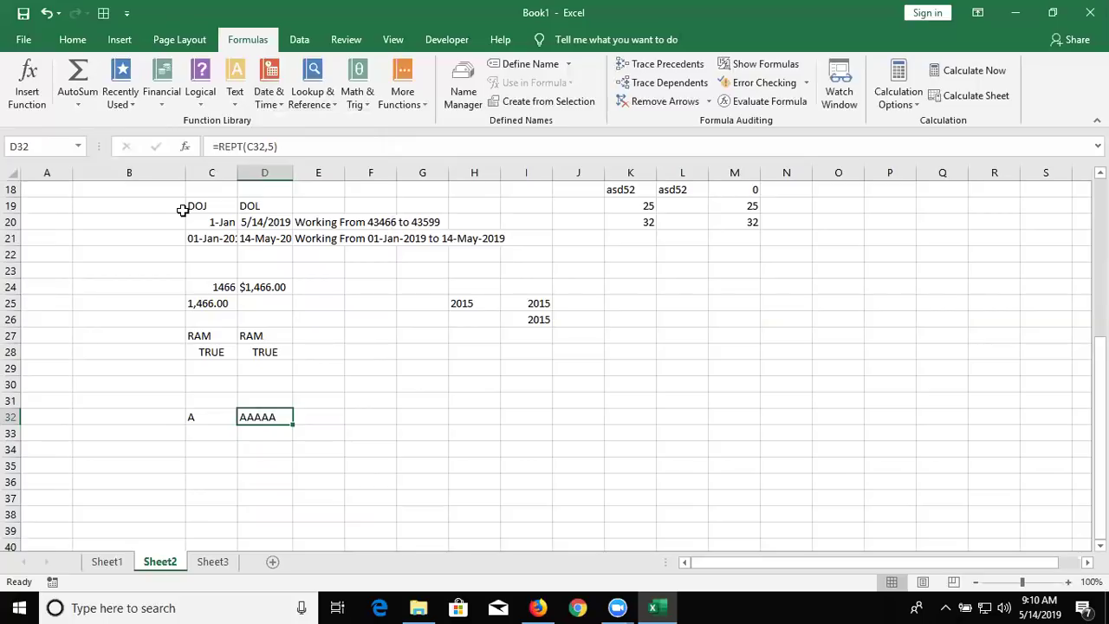
Step: Minimise Excel and show the desktop with Windows+D
{"action": "key", "text": "super+d"}
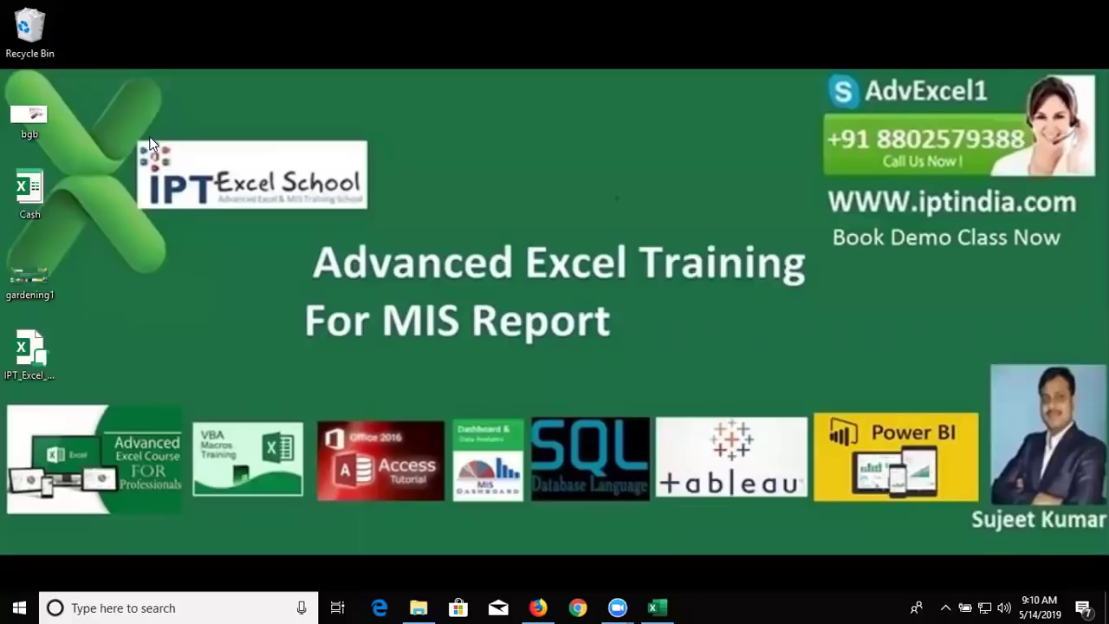